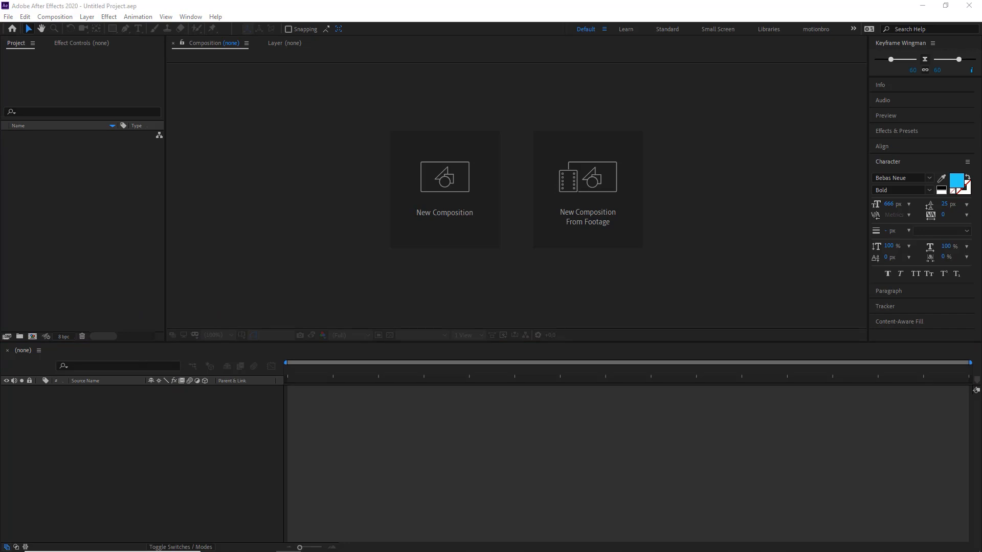
Step: Import the butterfly image borboleta base.png into the project
{"action": "key", "text": "alt+Tab"}
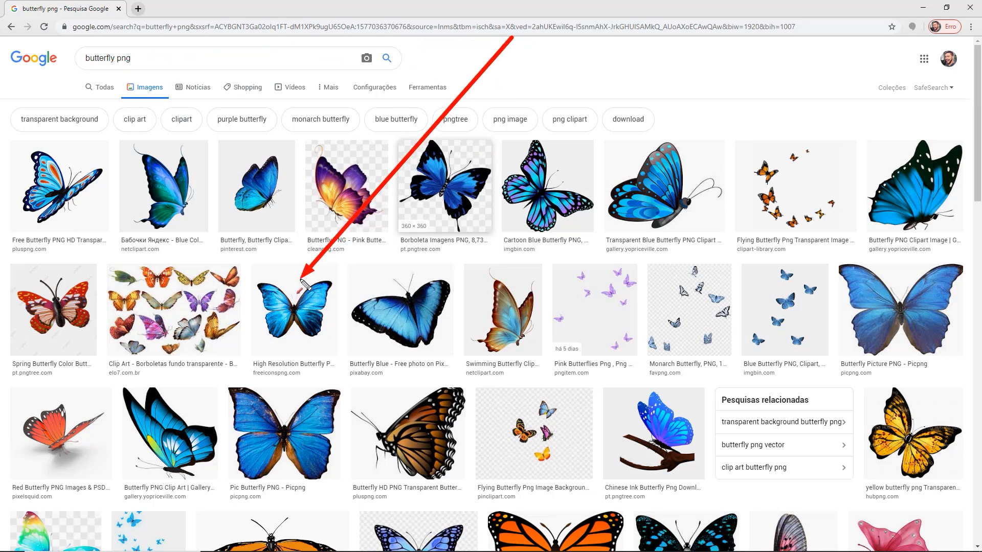
{"action": "mouse_move", "coordinate": [222, 445]}
{"action": "left_mouse_down"}
{"action": "mouse_move", "coordinate": [279, 389]}
{"action": "mouse_move", "coordinate": [317, 375]}
{"action": "left_mouse_up"}
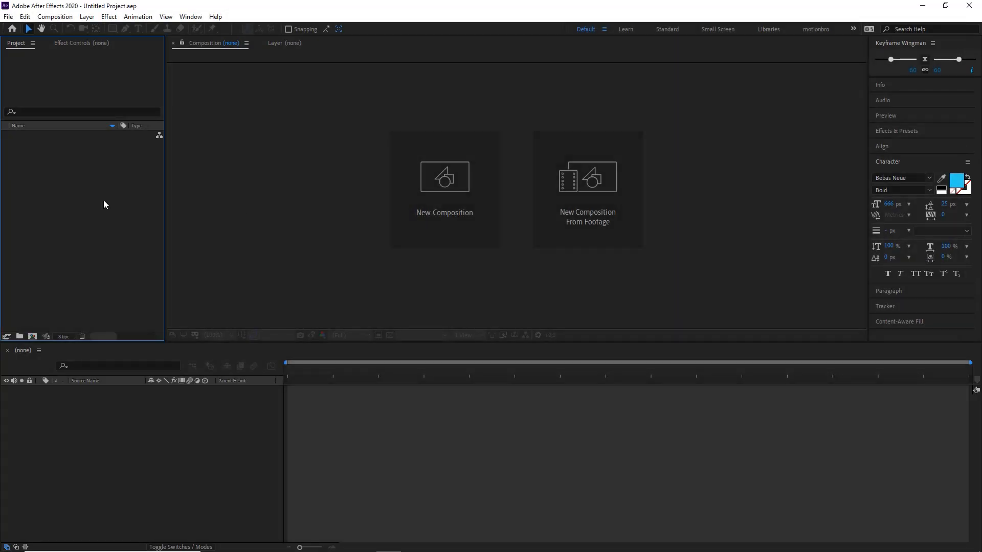
{"action": "key", "text": "ctrl+n"}
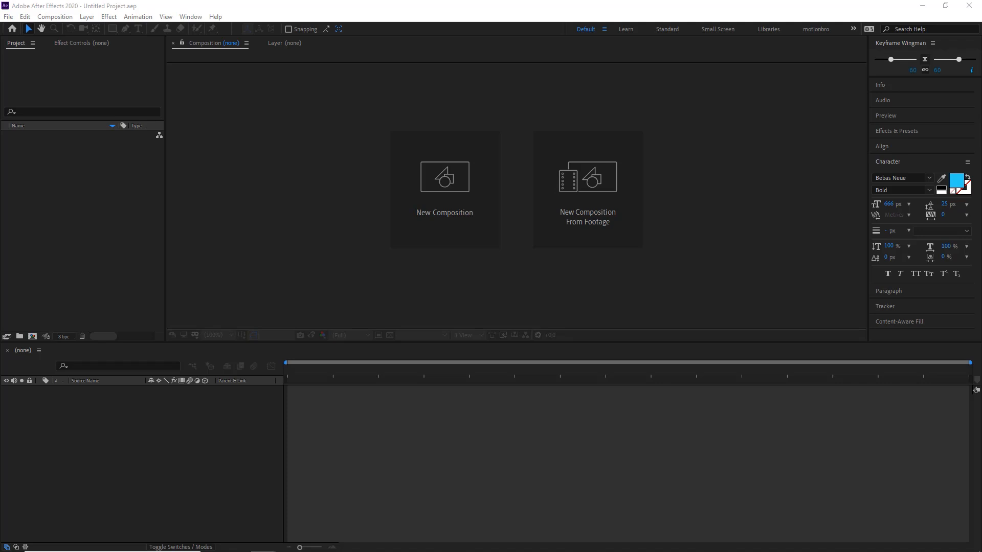
{"action": "left_click_drag", "start_coordinate": [981, 69], "coordinate": [718, 92]}
{"action": "mouse_move", "coordinate": [696, 390]}
{"action": "left_mouse_down"}
{"action": "mouse_move", "coordinate": [791, 176]}
{"action": "mouse_move", "coordinate": [404, 209]}
{"action": "mouse_move", "coordinate": [75, 201]}
{"action": "left_mouse_up"}
{"action": "key", "text": "Escape"}
{"action": "left_click", "coordinate": [75, 201]}
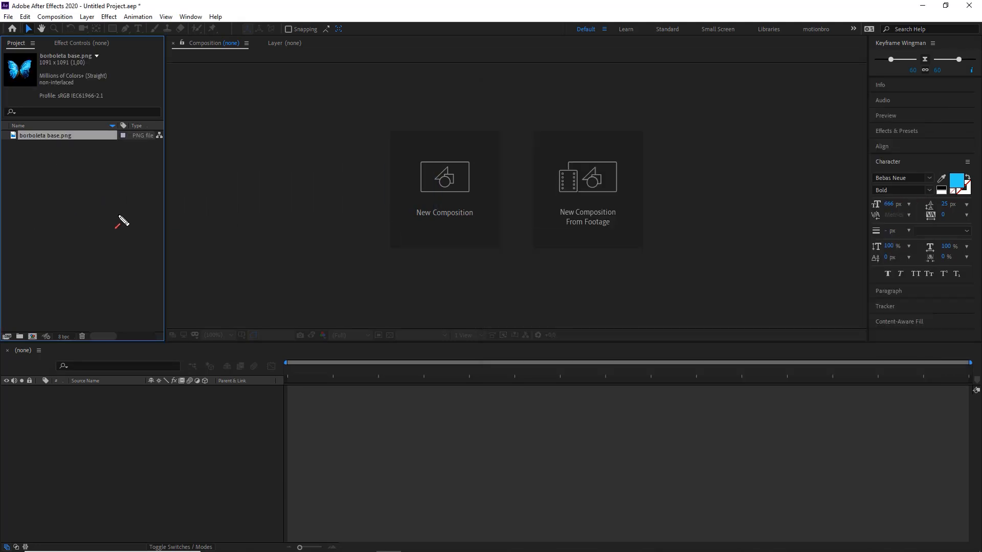
{"action": "mouse_move", "coordinate": [259, 246]}
{"action": "left_mouse_down"}
{"action": "mouse_move", "coordinate": [326, 148]}
{"action": "mouse_move", "coordinate": [364, 120]}
{"action": "left_mouse_up"}
{"action": "left_click_drag", "start_coordinate": [406, 251], "coordinate": [423, 411]}
{"action": "key", "text": "ctrl+z"}
{"action": "key", "text": "ctrl+z"}
{"action": "mouse_move", "coordinate": [283, 93]}
{"action": "left_mouse_down"}
{"action": "mouse_move", "coordinate": [84, 198]}
{"action": "mouse_move", "coordinate": [10, 13]}
{"action": "mouse_move", "coordinate": [39, 188]}
{"action": "mouse_move", "coordinate": [53, 203]}
{"action": "left_mouse_up"}
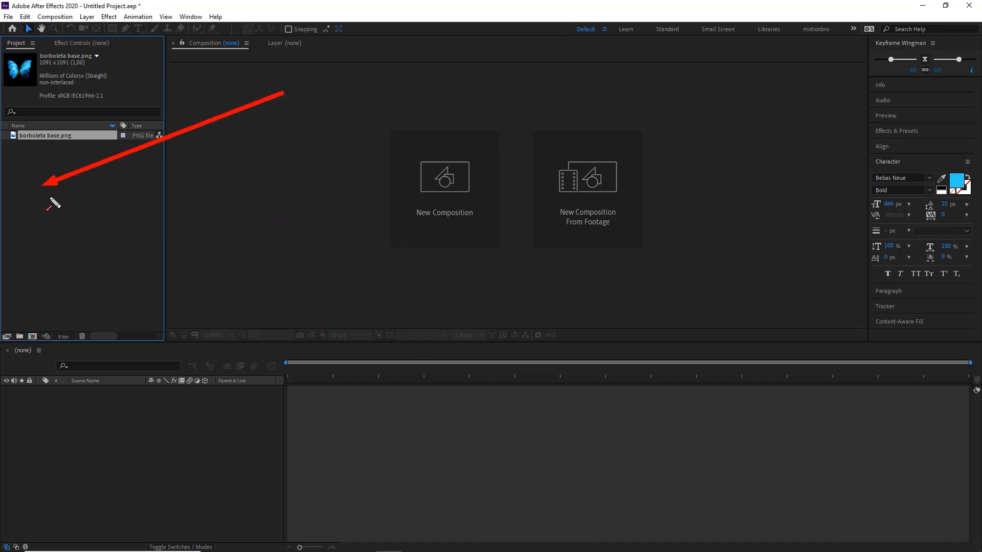
{"action": "left_click", "coordinate": [53, 204]}
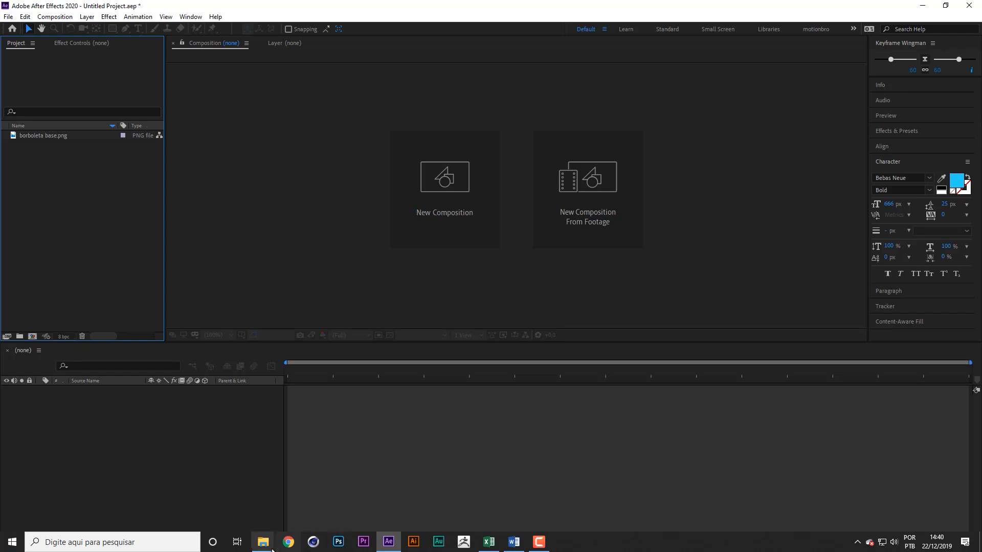
{"action": "left_click", "coordinate": [271, 548]}
{"action": "left_click", "coordinate": [314, 498]}
{"action": "left_click_drag", "start_coordinate": [632, 89], "coordinate": [981, 102]}
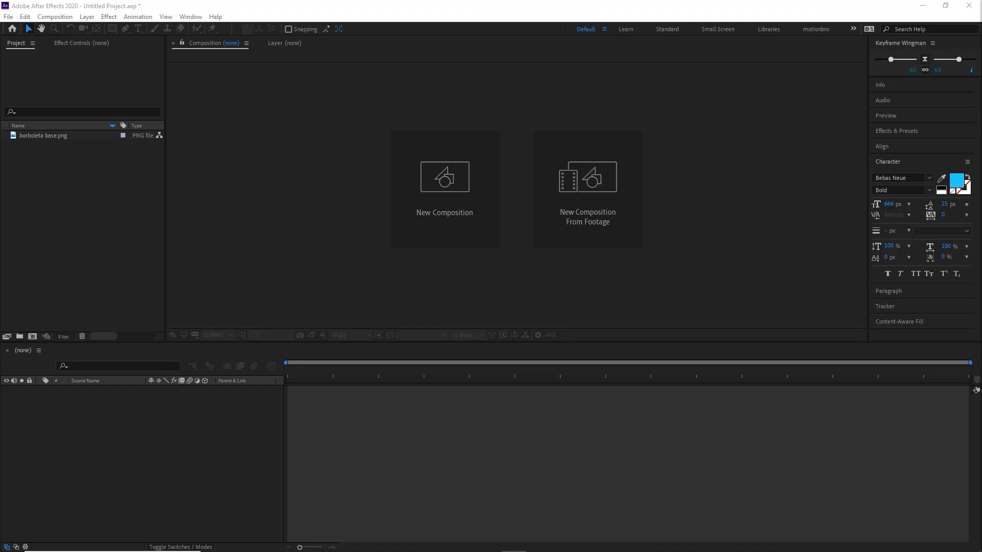
{"action": "mouse_move", "coordinate": [687, 350]}
{"action": "left_mouse_down"}
{"action": "mouse_move", "coordinate": [888, 87]}
{"action": "mouse_move", "coordinate": [925, 61]}
{"action": "left_mouse_up"}
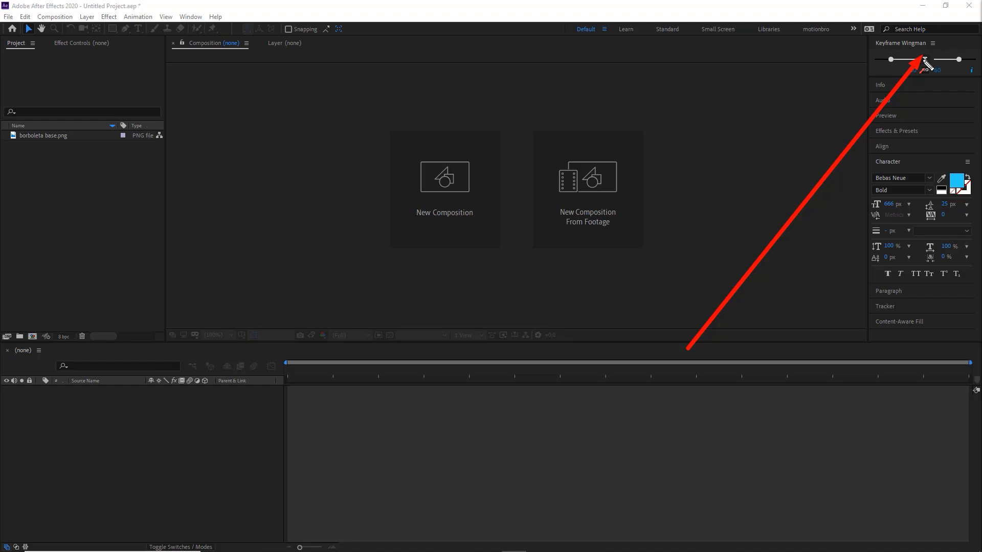
{"action": "key", "text": "Escape"}
{"action": "left_click", "coordinate": [123, 424]}
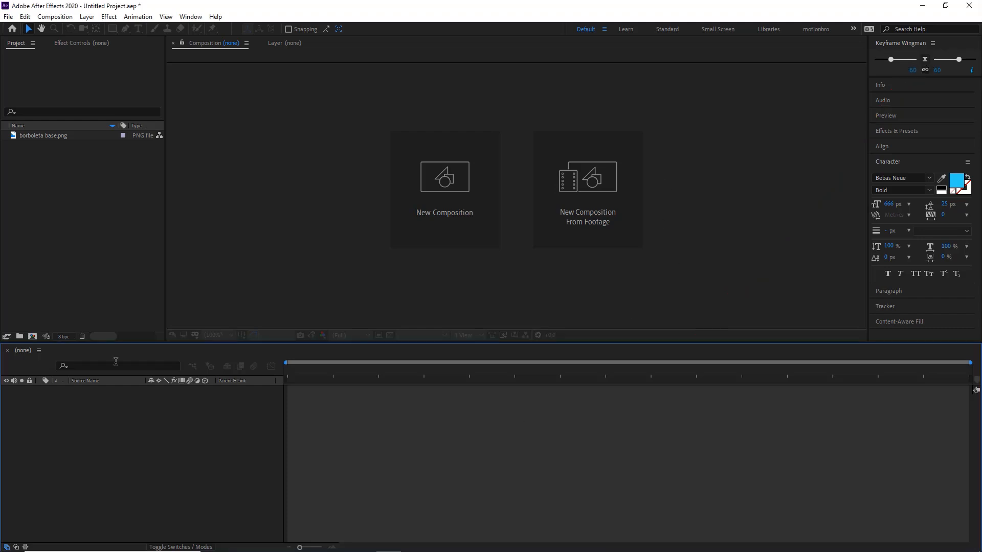
{"action": "left_click", "coordinate": [110, 246]}
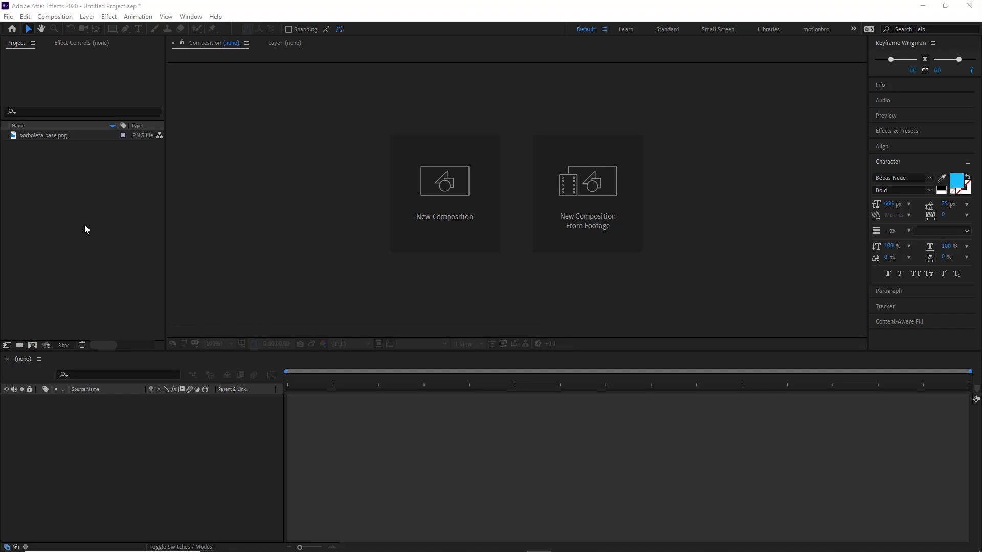
{"action": "left_click", "coordinate": [115, 216]}
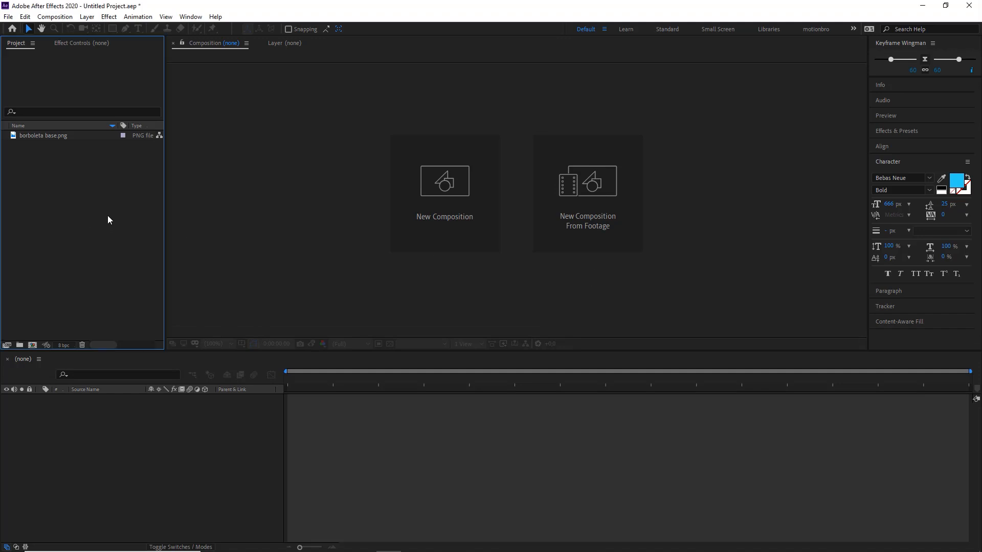
{"action": "left_click_drag", "start_coordinate": [63, 253], "coordinate": [64, 33]}
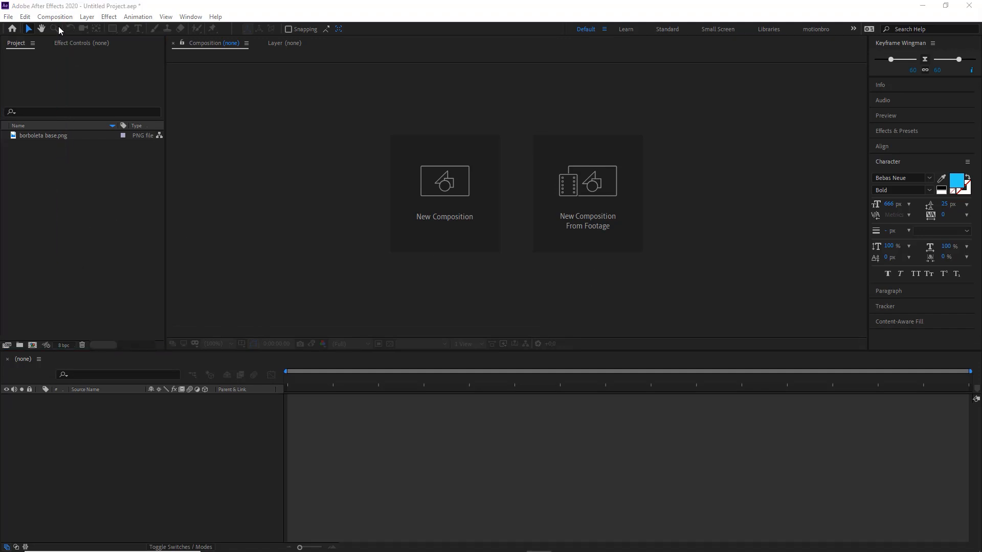
Step: Start a new composition named Borboleta with a frame size of 800 x 800 px
{"action": "left_click", "coordinate": [55, 16]}
{"action": "left_click", "coordinate": [84, 29]}
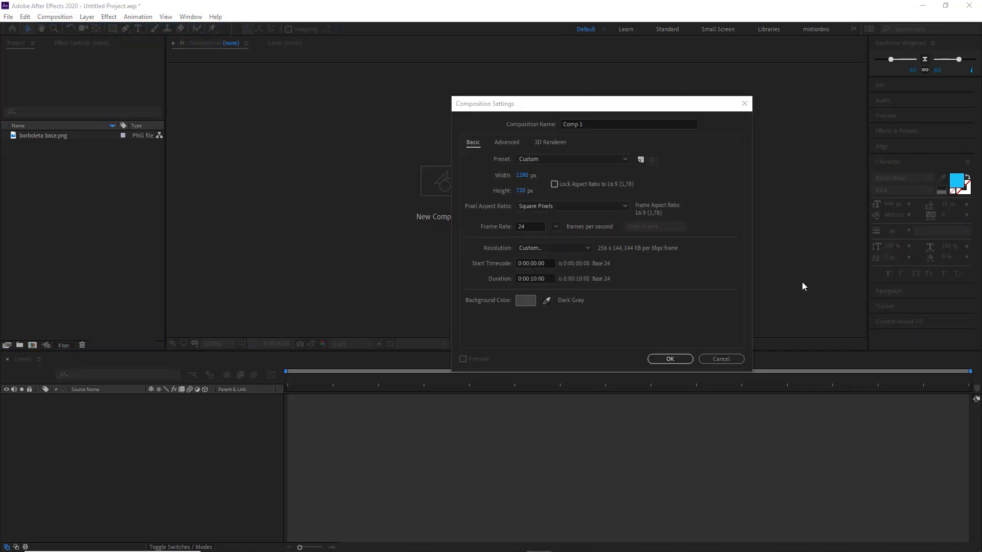
{"action": "left_click_drag", "start_coordinate": [572, 100], "coordinate": [557, 91]}
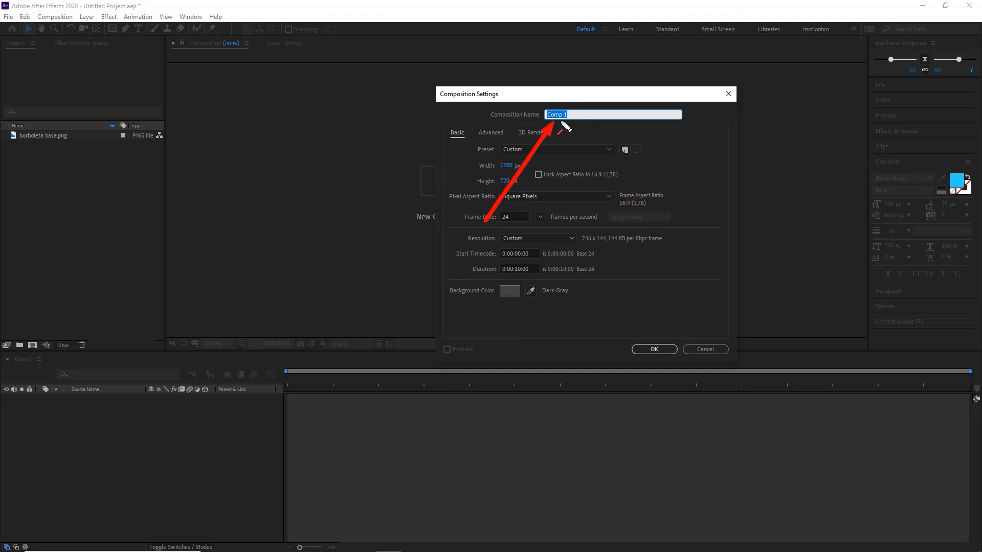
{"action": "left_click_drag", "start_coordinate": [569, 115], "coordinate": [546, 115]}
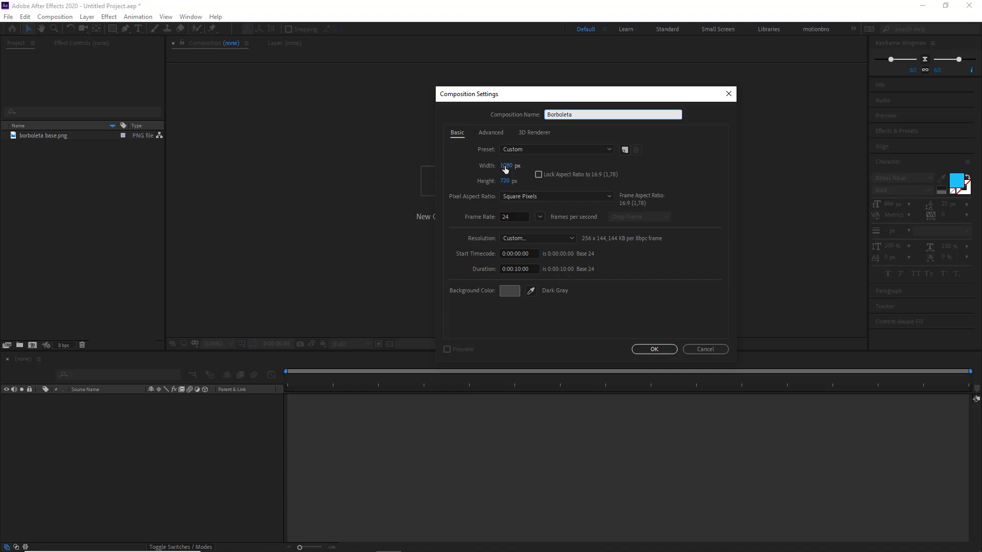
{"action": "left_click", "coordinate": [489, 166]}
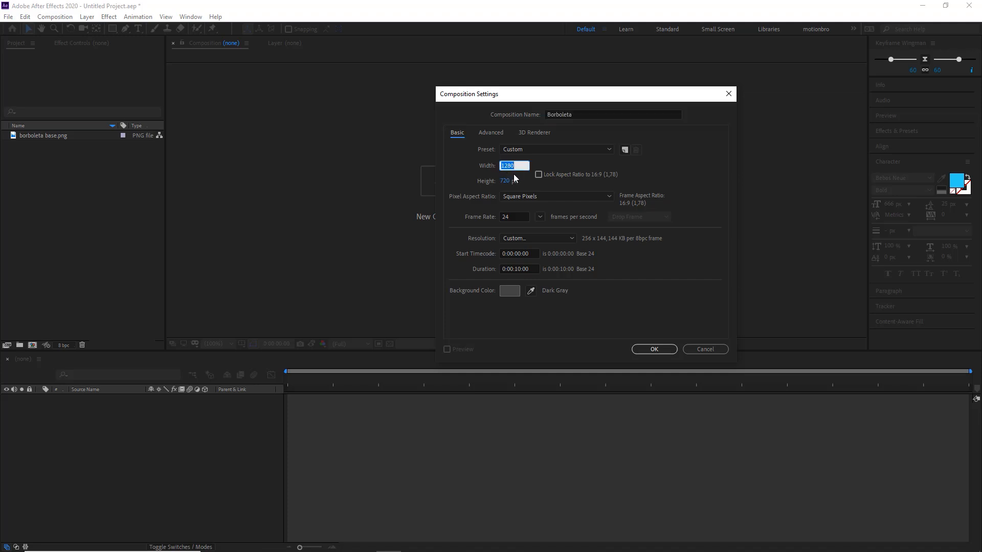
{"action": "type", "text": "800"}
{"action": "key", "text": "Tab"}
{"action": "type", "text": "800"}
{"action": "key", "text": "Tab"}
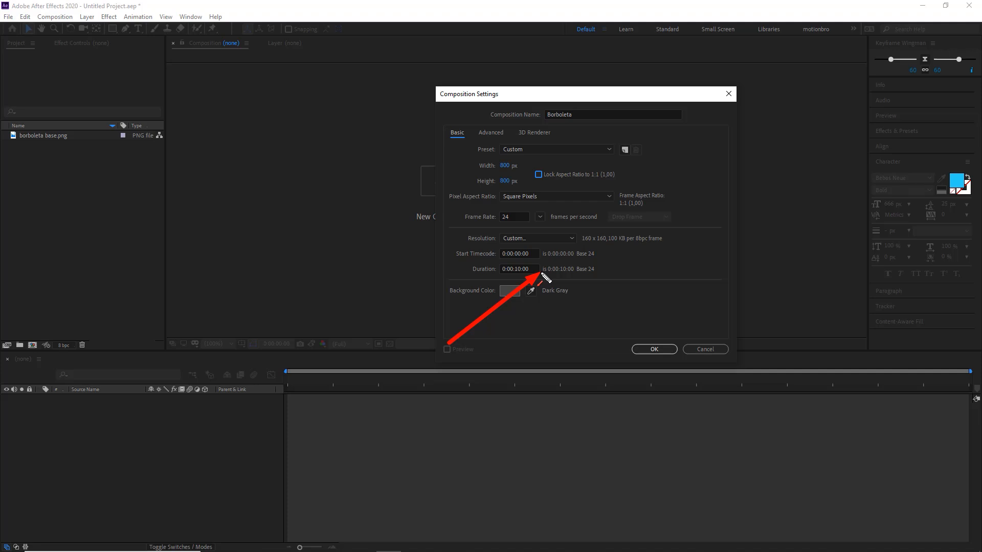
Step: Set the composition's background color to gray 565656 and create the composition
{"action": "left_click", "coordinate": [509, 292]}
{"action": "left_click", "coordinate": [590, 242]}
{"action": "mouse_move", "coordinate": [590, 241]}
{"action": "left_mouse_down"}
{"action": "mouse_move", "coordinate": [577, 237]}
{"action": "mouse_move", "coordinate": [579, 225]}
{"action": "mouse_move", "coordinate": [578, 236]}
{"action": "left_mouse_up"}
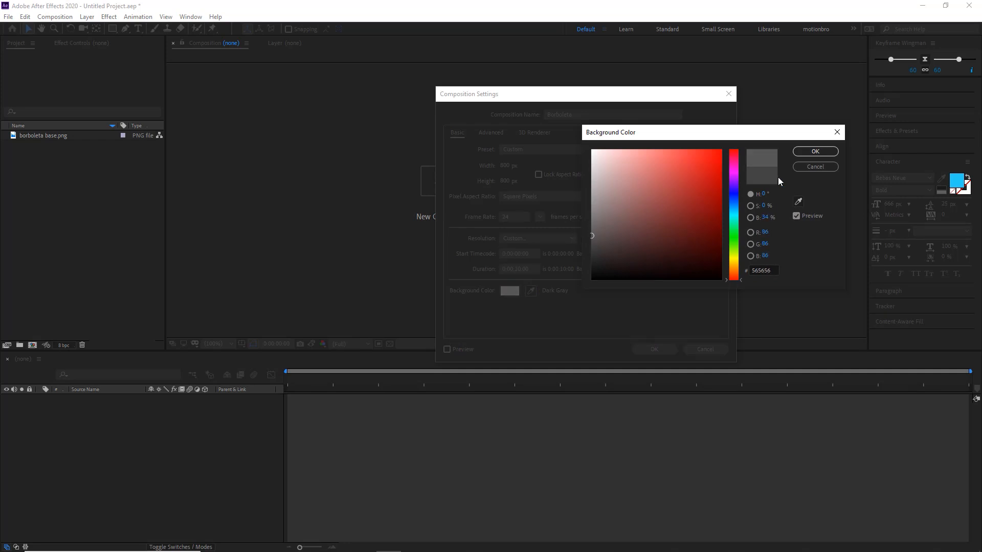
{"action": "left_click", "coordinate": [815, 152]}
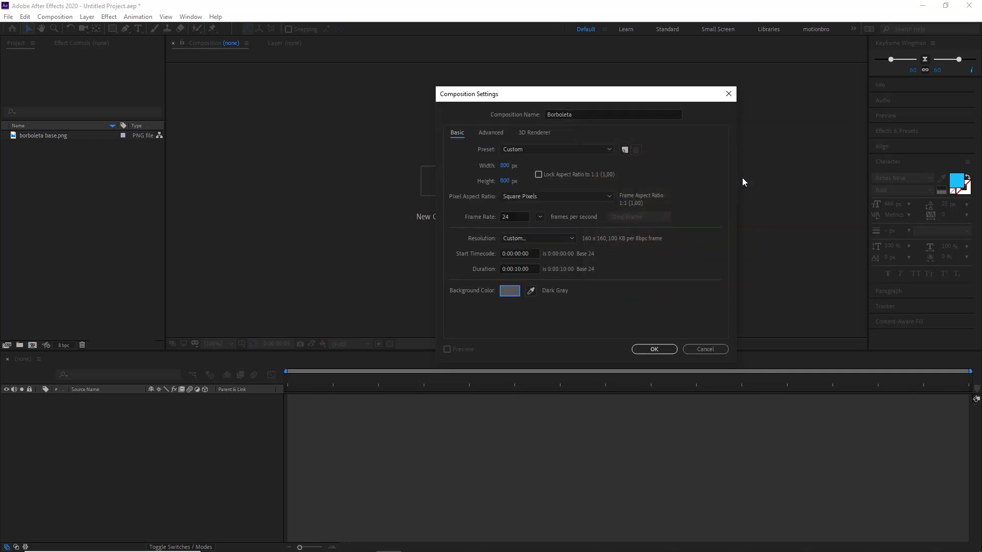
{"action": "left_click", "coordinate": [655, 350]}
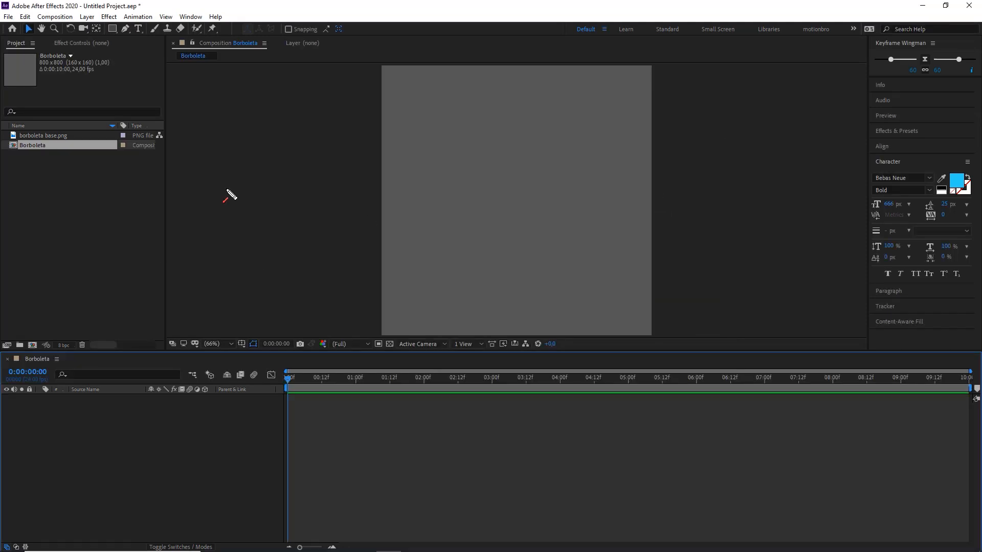
Step: Add borboleta base.png to the Borboleta composition as a layer
{"action": "mouse_move", "coordinate": [230, 268]}
{"action": "left_mouse_down"}
{"action": "mouse_move", "coordinate": [88, 88]}
{"action": "mouse_move", "coordinate": [18, 47]}
{"action": "mouse_move", "coordinate": [44, 148]}
{"action": "mouse_move", "coordinate": [44, 137]}
{"action": "mouse_move", "coordinate": [75, 167]}
{"action": "mouse_move", "coordinate": [118, 327]}
{"action": "mouse_move", "coordinate": [131, 416]}
{"action": "mouse_move", "coordinate": [104, 463]}
{"action": "mouse_move", "coordinate": [121, 450]}
{"action": "left_mouse_up"}
{"action": "left_click", "coordinate": [33, 134]}
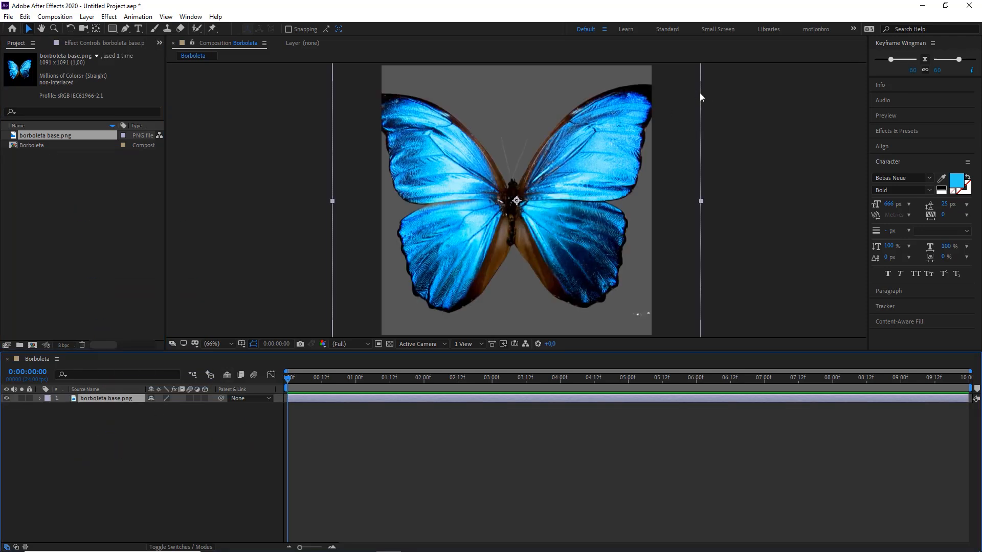
Step: Scale the butterfly layer down to 77% and fit the composition view at up to 100%
{"action": "key", "text": "comma"}
{"action": "key", "text": "comma"}
{"action": "key", "text": "comma"}
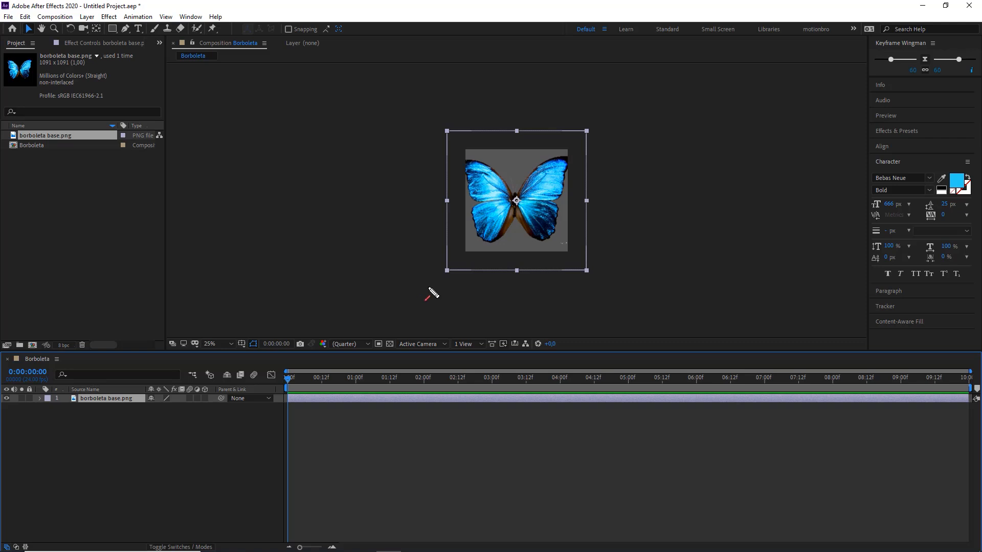
{"action": "left_click", "coordinate": [40, 398]}
{"action": "left_click", "coordinate": [48, 407]}
{"action": "left_click", "coordinate": [84, 433]}
{"action": "left_click_drag", "start_coordinate": [164, 433], "coordinate": [147, 434]}
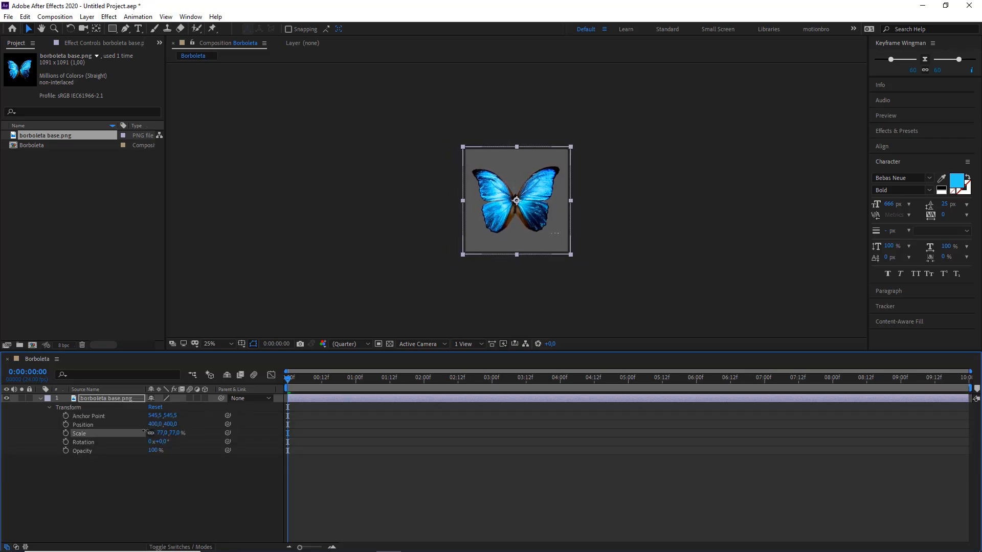
{"action": "scroll", "coordinate": [544, 218], "scroll_direction": "up", "scroll_amount": 2}
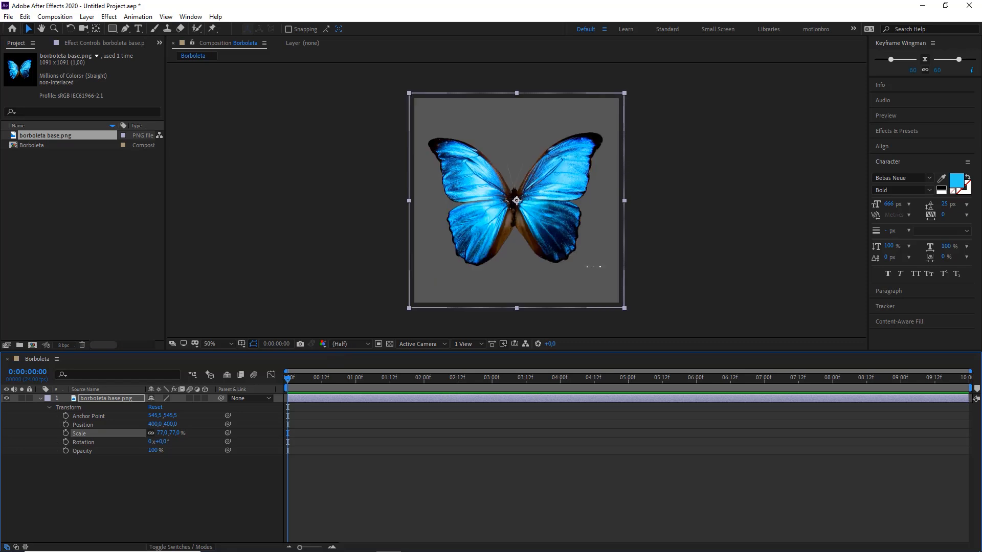
{"action": "left_click", "coordinate": [471, 411]}
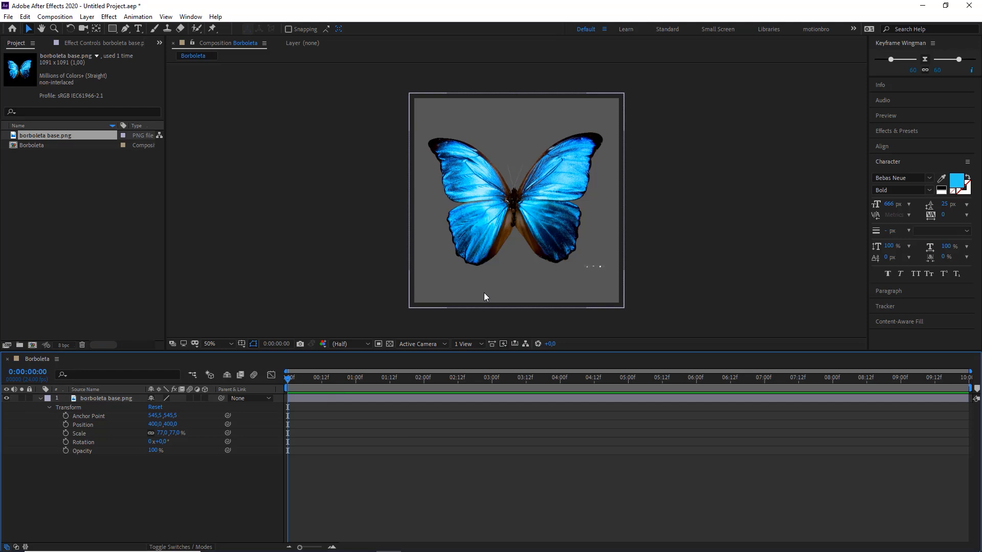
{"action": "left_click", "coordinate": [224, 343]}
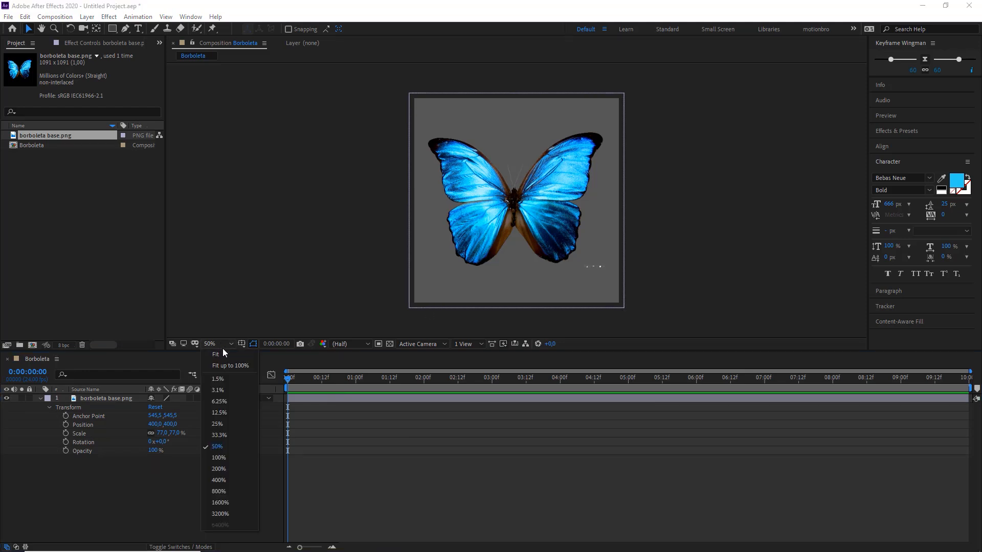
{"action": "left_click", "coordinate": [225, 372]}
{"action": "left_click", "coordinate": [407, 441]}
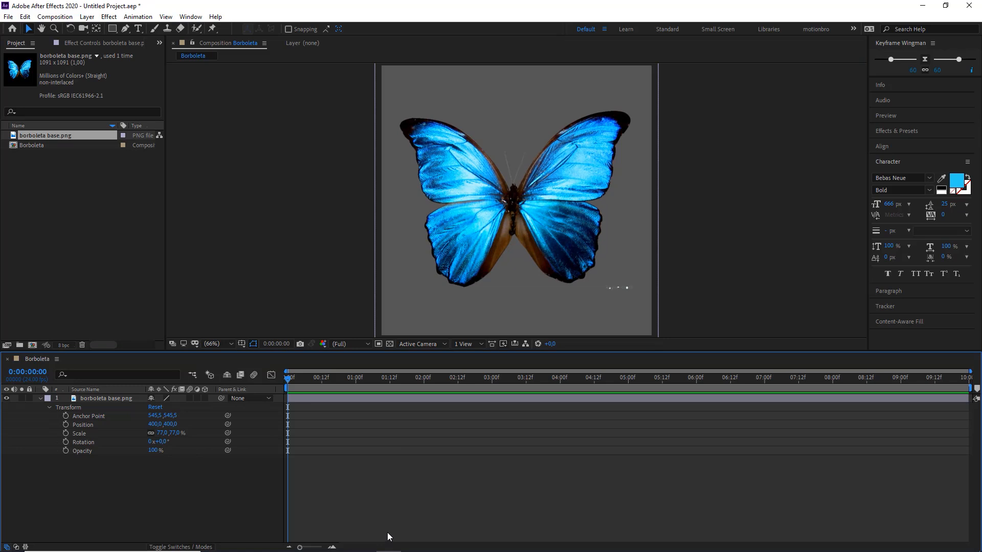
Step: Collapse the butterfly layer's properties and duplicate the layer
{"action": "left_click", "coordinate": [57, 264]}
{"action": "left_click", "coordinate": [40, 398]}
{"action": "left_click", "coordinate": [87, 399]}
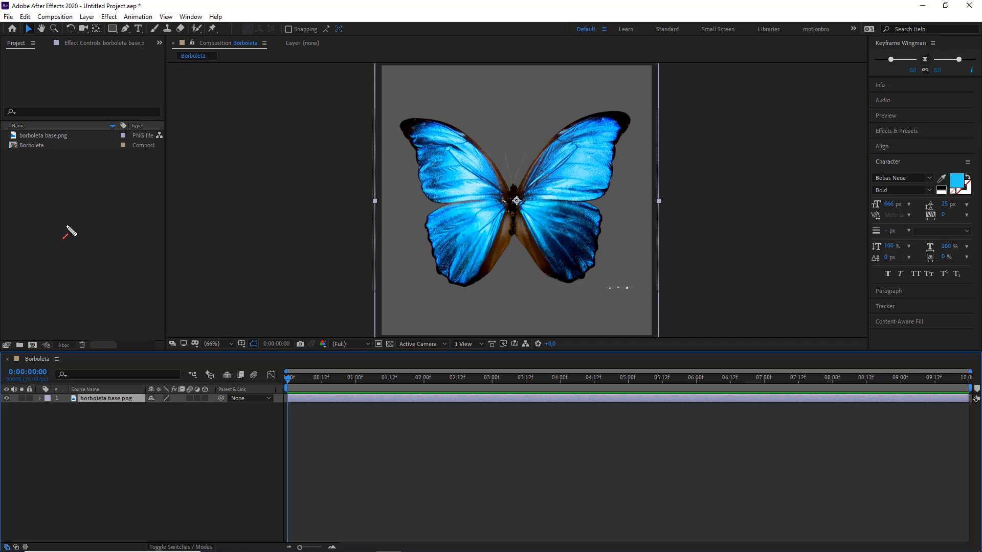
{"action": "left_click", "coordinate": [86, 18]}
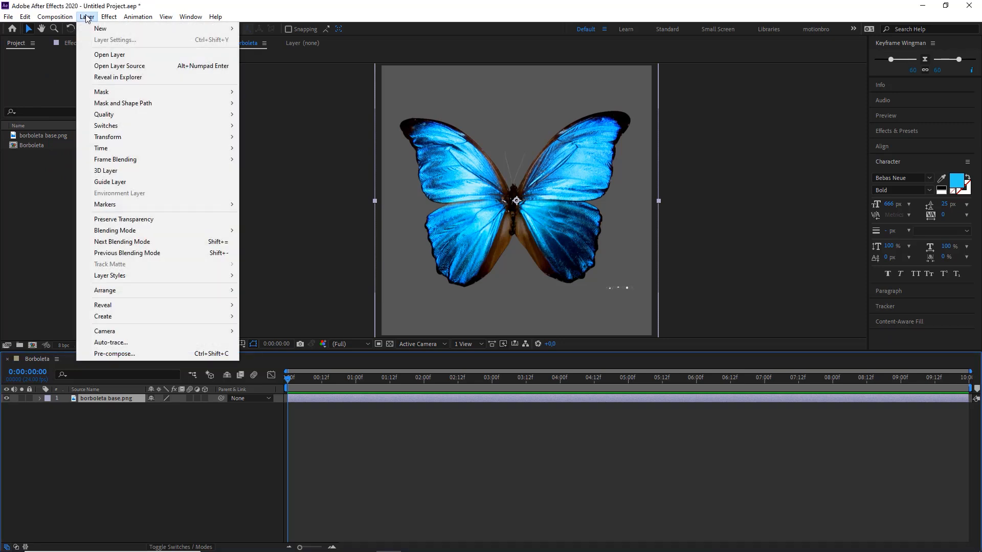
{"action": "mouse_move", "coordinate": [25, 17]}
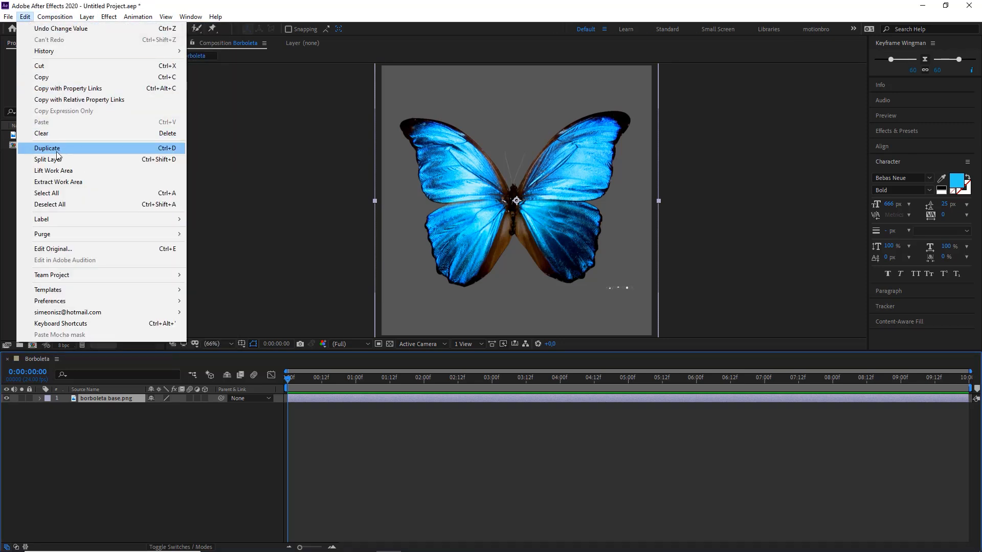
{"action": "left_click", "coordinate": [192, 464]}
{"action": "left_click", "coordinate": [107, 401]}
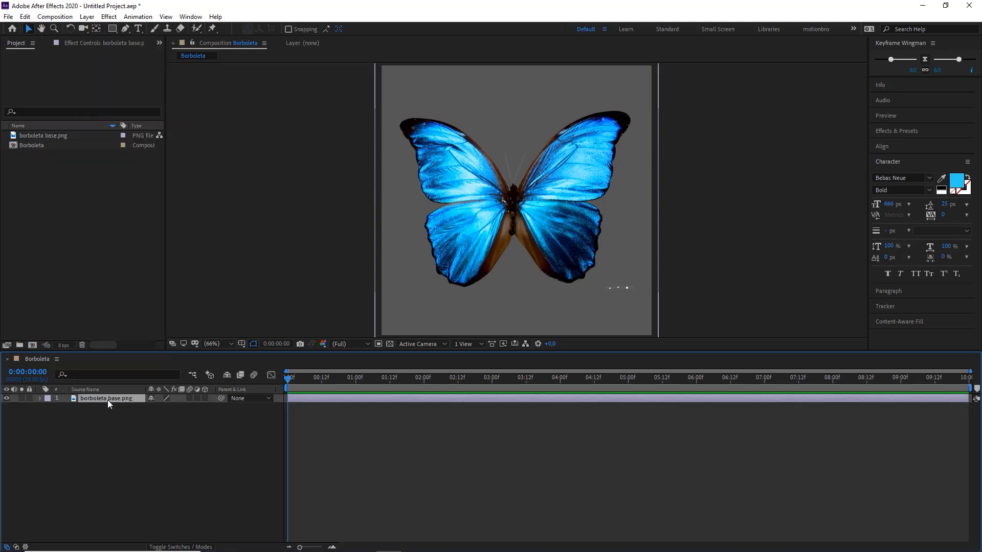
{"action": "key", "text": "ctrl+d"}
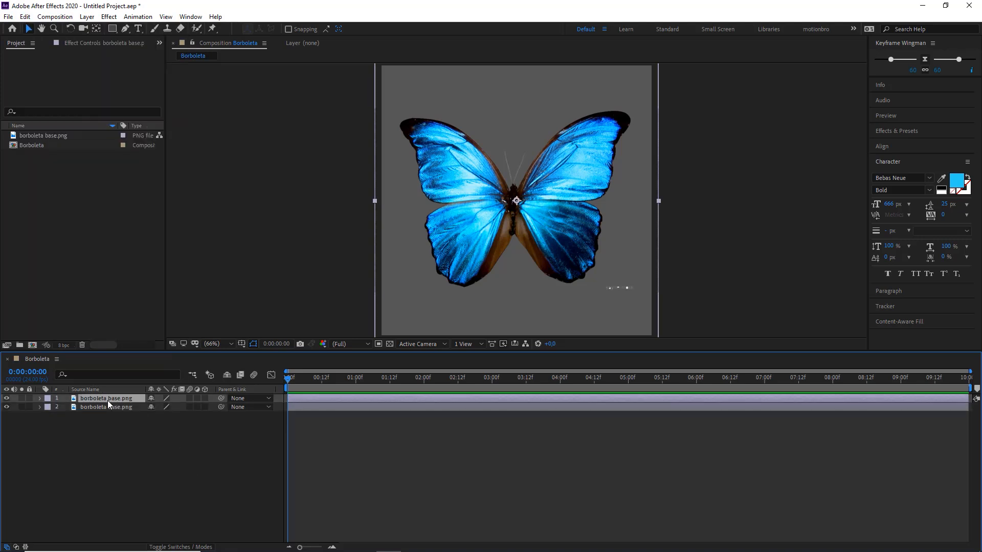
Step: Rename the upper butterfly layer as corpo and hide the borboleta base.png layer beneath it
{"action": "left_click", "coordinate": [99, 408]}
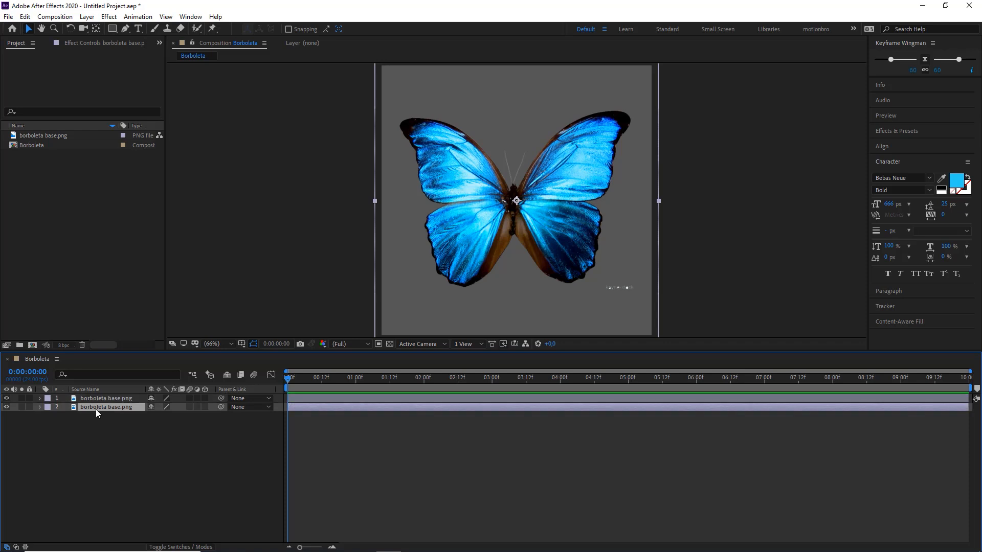
{"action": "left_click", "coordinate": [106, 402]}
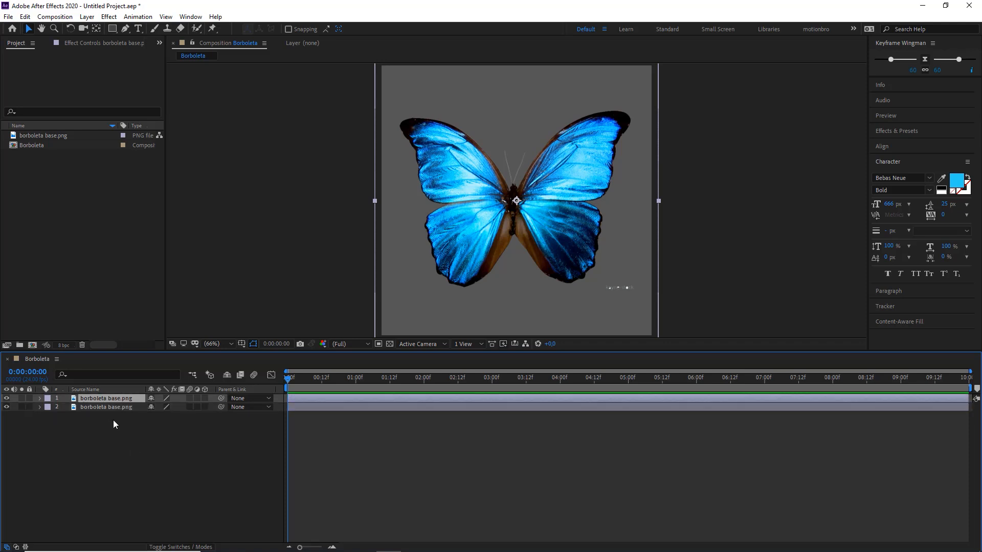
{"action": "left_click", "coordinate": [101, 414]}
{"action": "left_click", "coordinate": [100, 402]}
{"action": "right_click", "coordinate": [94, 398]}
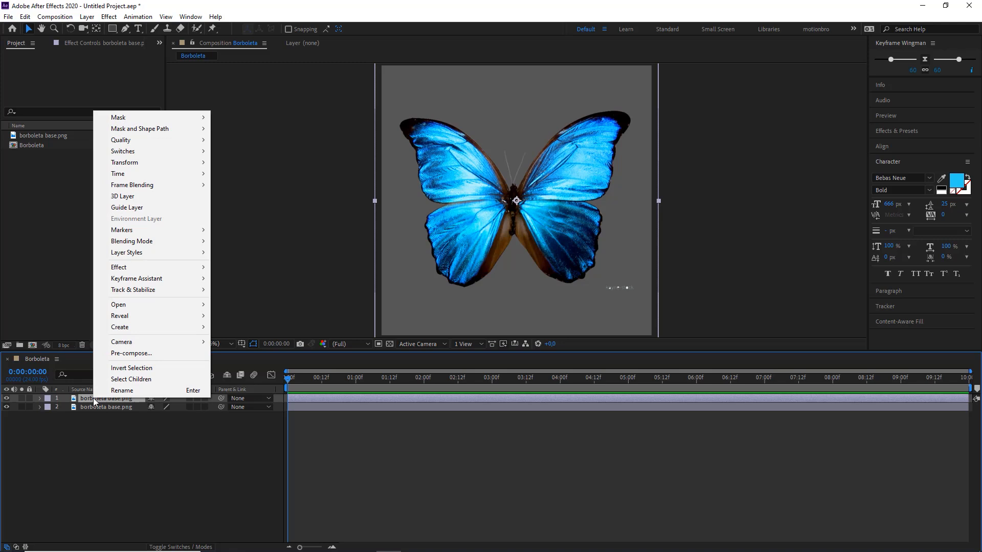
{"action": "left_click", "coordinate": [122, 391]}
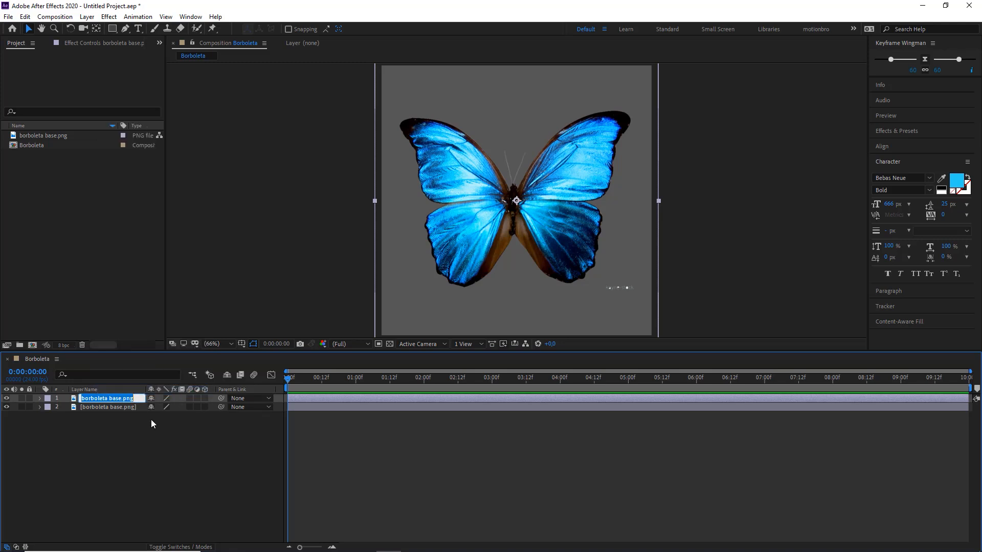
{"action": "type", "text": "corpo"}
{"action": "key", "text": "Return"}
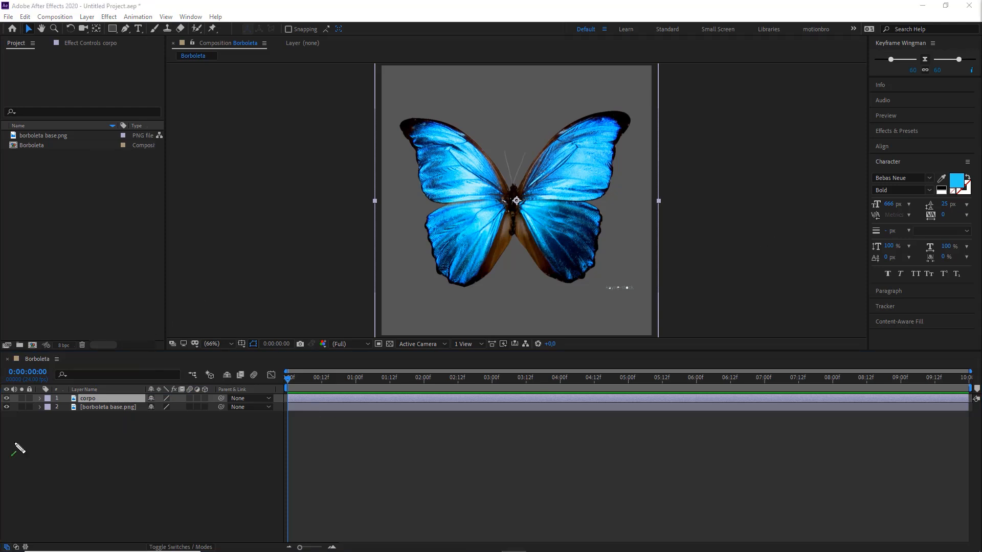
{"action": "left_click", "coordinate": [6, 407]}
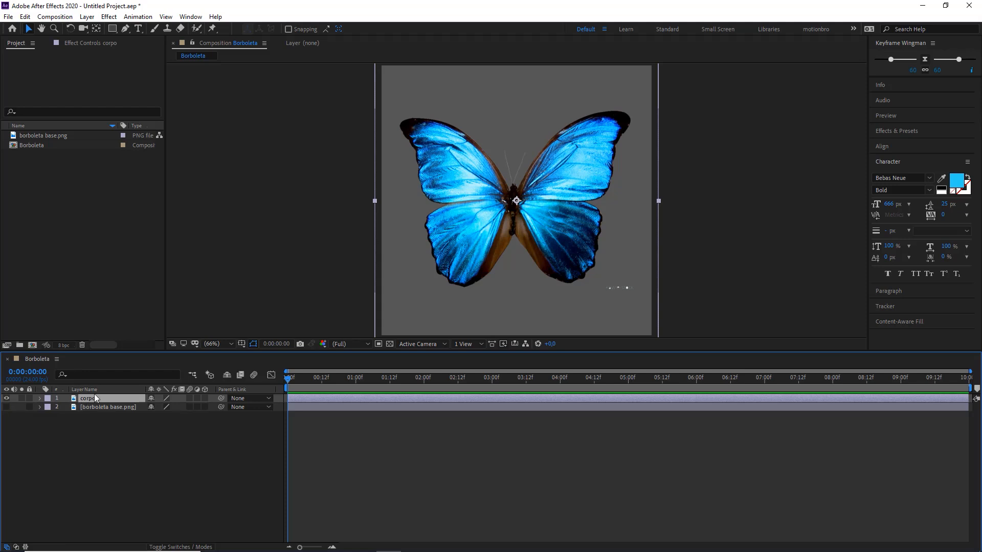
Step: Draw a closed Pen tool mask on the corpo layer around the butterfly's body and both antennae
{"action": "scroll", "coordinate": [520, 191], "scroll_direction": "up", "scroll_amount": 2}
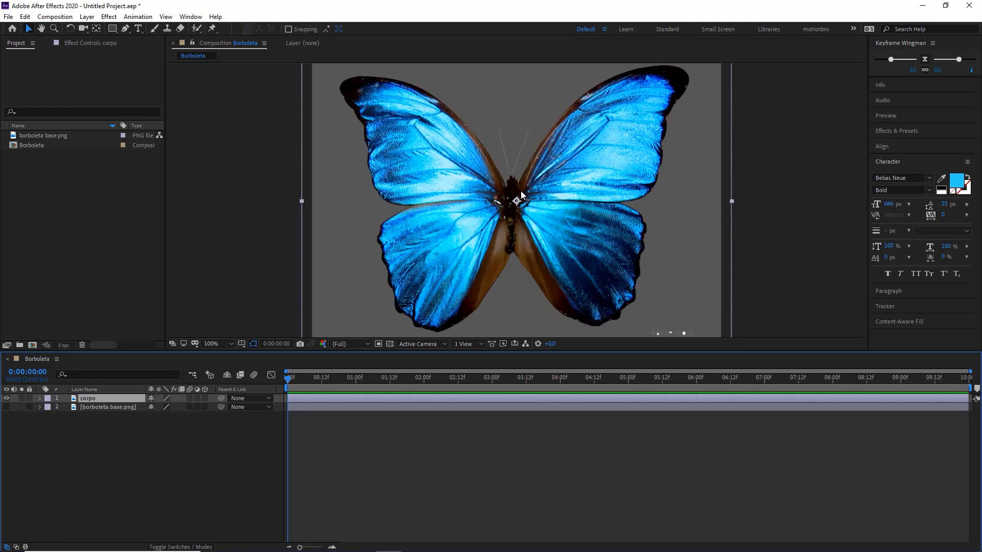
{"action": "scroll", "coordinate": [521, 192], "scroll_direction": "down", "scroll_amount": 1}
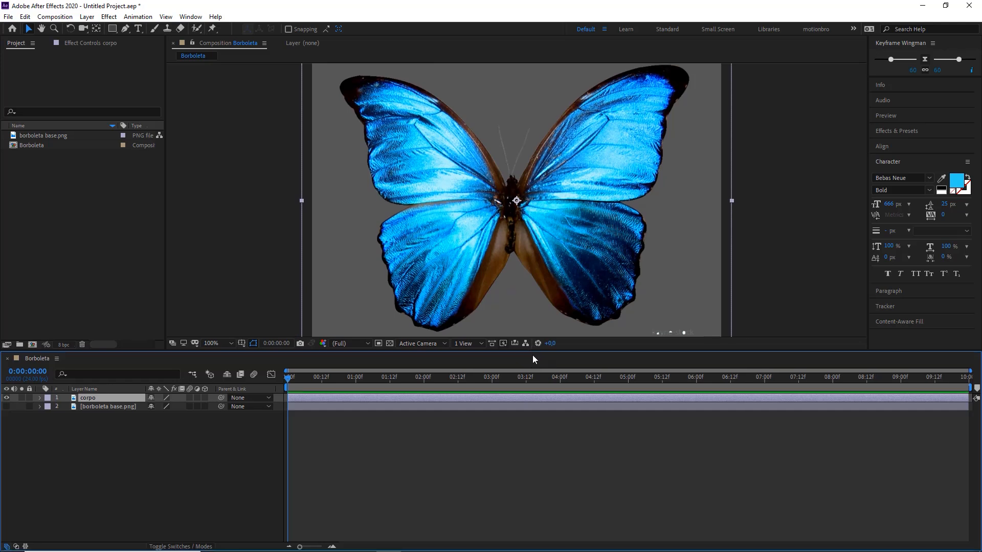
{"action": "left_click_drag", "start_coordinate": [532, 352], "coordinate": [530, 409]}
{"action": "scroll", "coordinate": [512, 229], "scroll_direction": "up", "scroll_amount": 1}
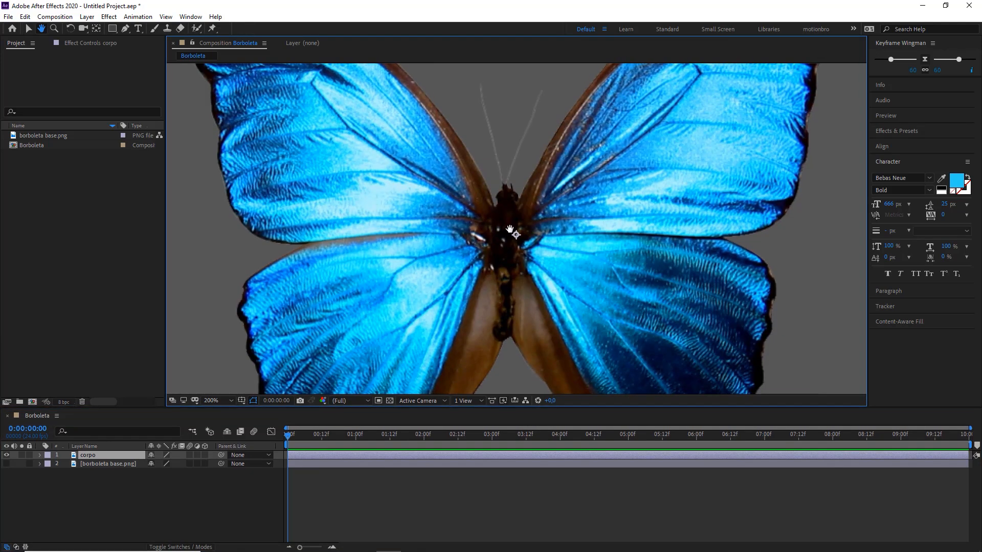
{"action": "left_click_drag", "start_coordinate": [103, 210], "coordinate": [128, 36]}
{"action": "left_click", "coordinate": [125, 29]}
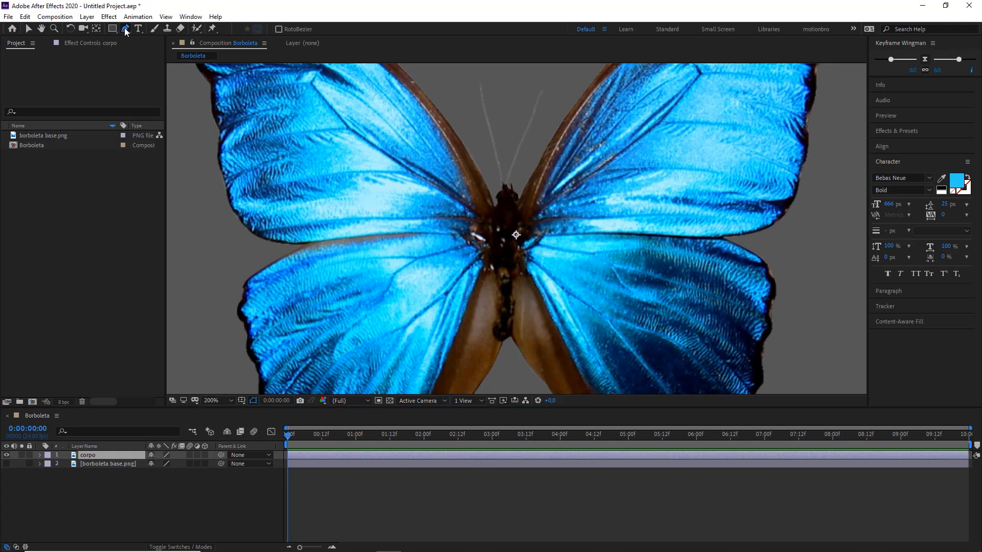
{"action": "left_click", "coordinate": [127, 29]}
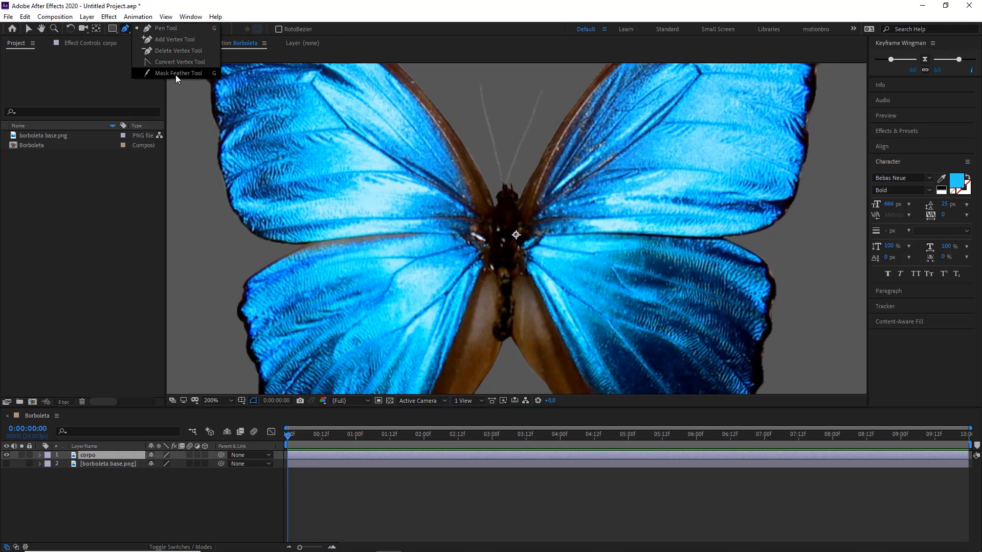
{"action": "left_click", "coordinate": [163, 29]}
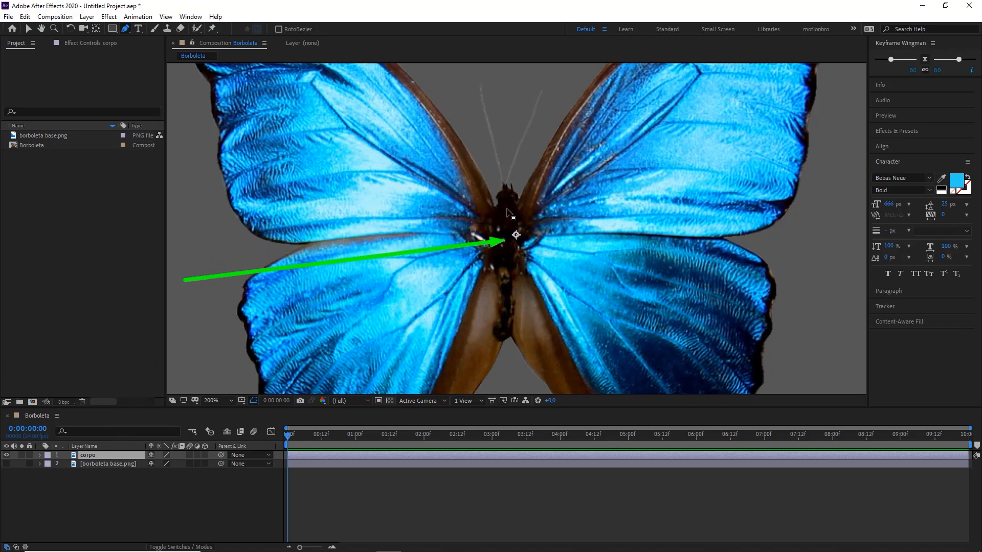
{"action": "left_click", "coordinate": [508, 73]}
{"action": "left_click", "coordinate": [467, 76]}
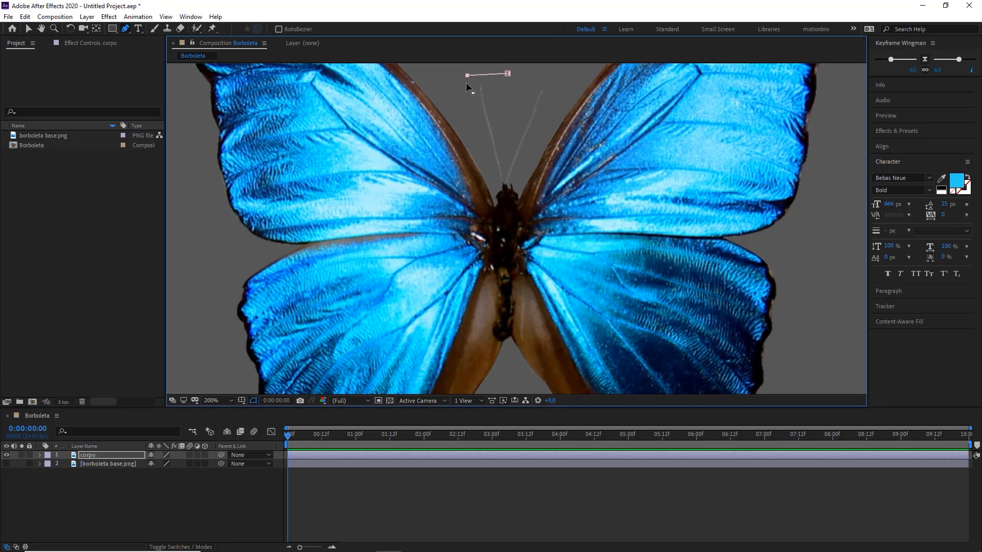
{"action": "left_click", "coordinate": [463, 98]}
{"action": "left_click", "coordinate": [477, 137]}
{"action": "left_click", "coordinate": [486, 164]}
{"action": "left_click", "coordinate": [492, 188]}
{"action": "left_click", "coordinate": [496, 205]}
{"action": "left_click", "coordinate": [499, 270]}
{"action": "left_click", "coordinate": [503, 340]}
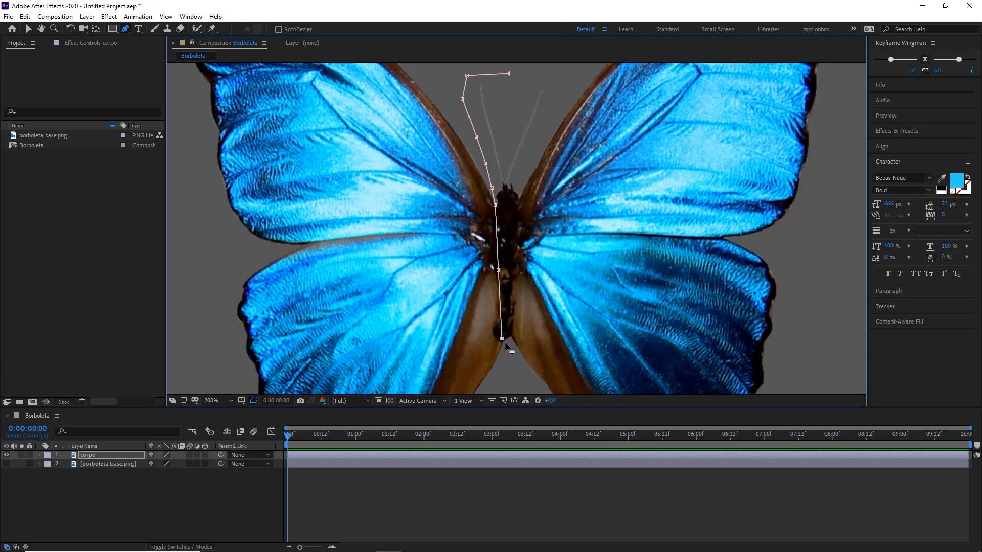
{"action": "left_click", "coordinate": [509, 334]}
{"action": "left_click", "coordinate": [516, 252]}
{"action": "left_click", "coordinate": [518, 190]}
{"action": "left_click", "coordinate": [524, 152]}
{"action": "left_click", "coordinate": [546, 115]}
{"action": "left_click", "coordinate": [568, 81]}
{"action": "left_click", "coordinate": [554, 68]}
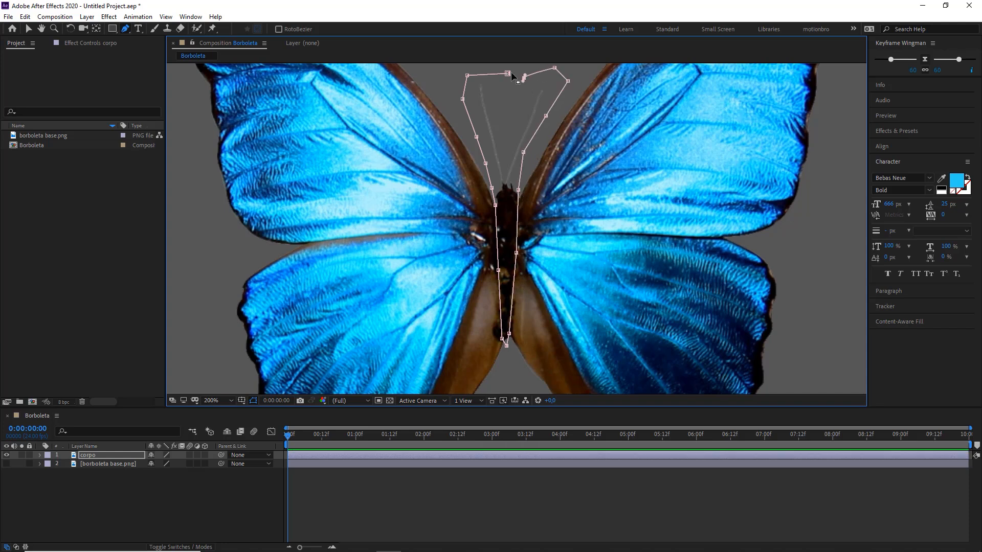
{"action": "left_click", "coordinate": [524, 79]}
{"action": "left_click", "coordinate": [507, 73]}
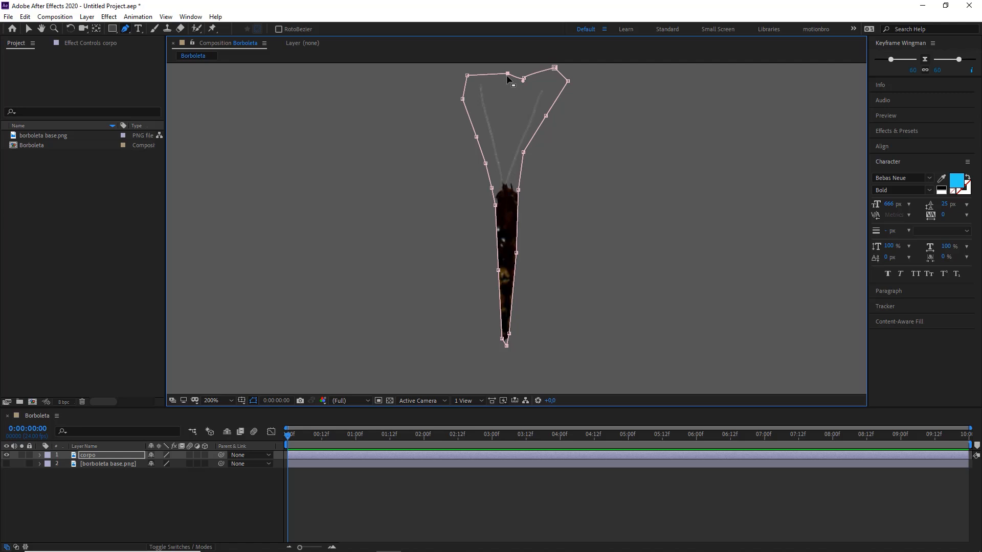
{"action": "left_click", "coordinate": [418, 493]}
{"action": "key", "text": "comma"}
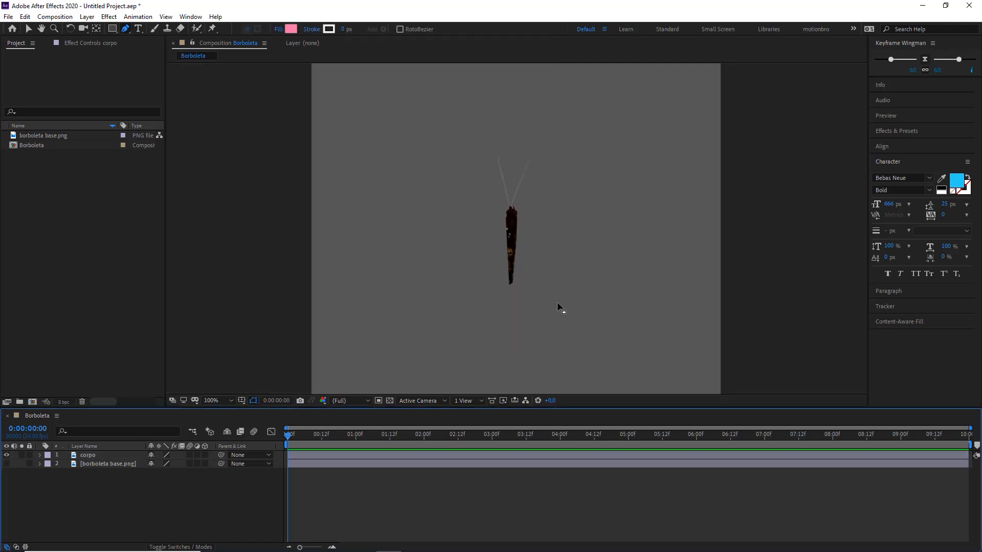
Step: Hide the corpo layer and show the borboleta base.png layer
{"action": "key", "text": "alt+Tab"}
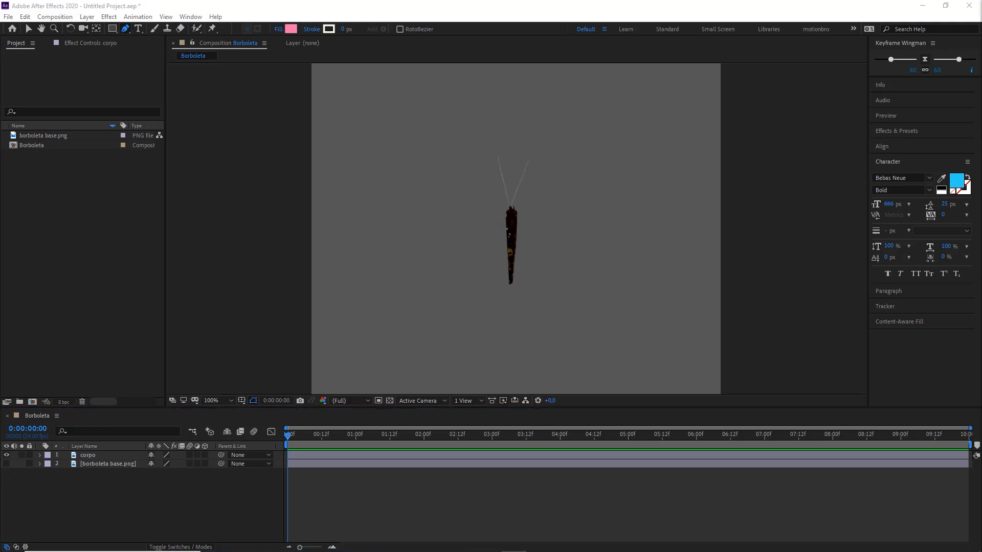
{"action": "left_click", "coordinate": [102, 496]}
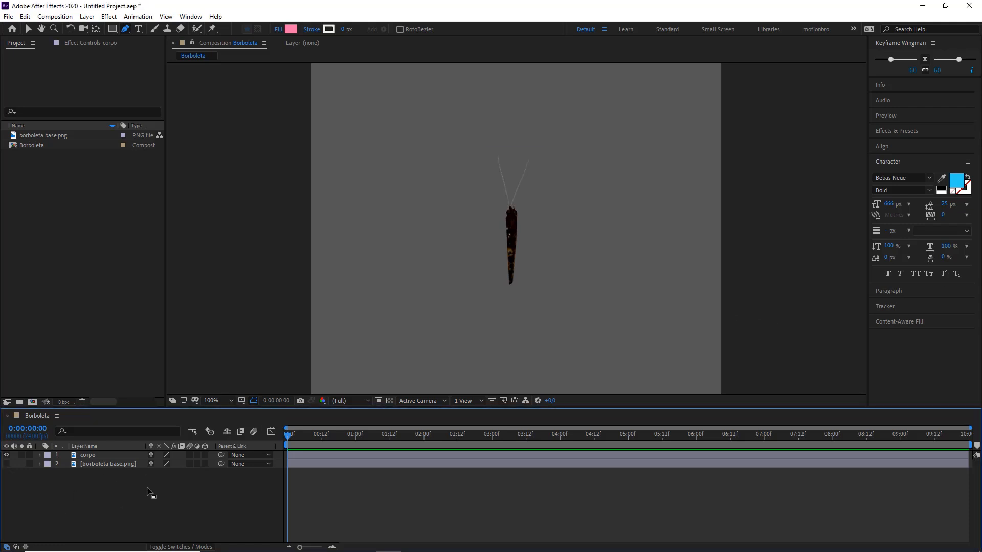
{"action": "left_click", "coordinate": [6, 455]}
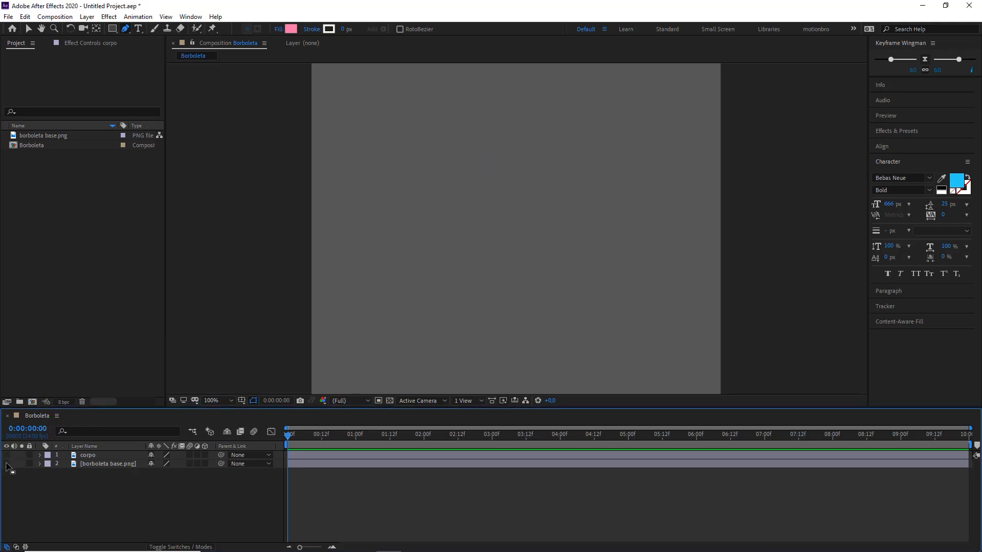
{"action": "left_click", "coordinate": [7, 463]}
{"action": "left_click", "coordinate": [103, 465]}
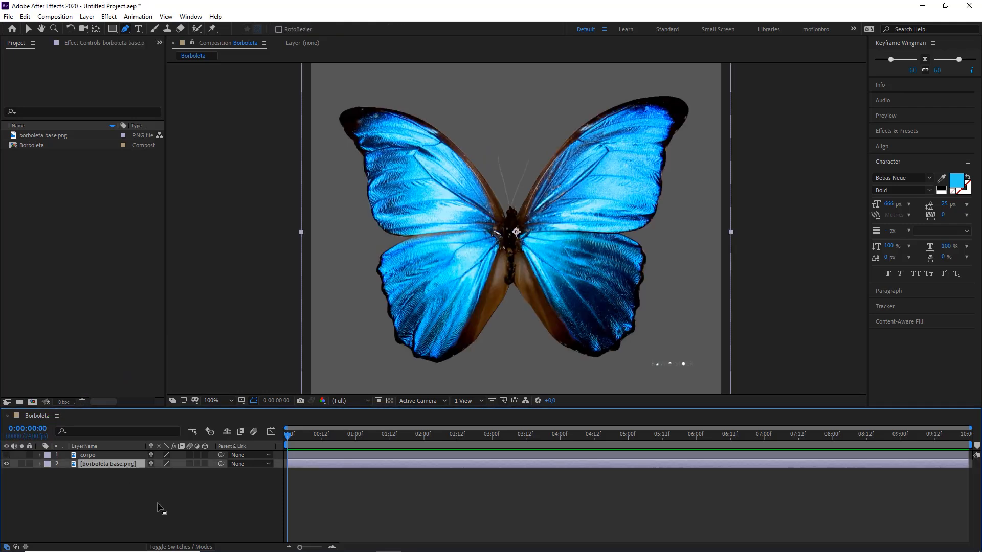
{"action": "left_click", "coordinate": [160, 511]}
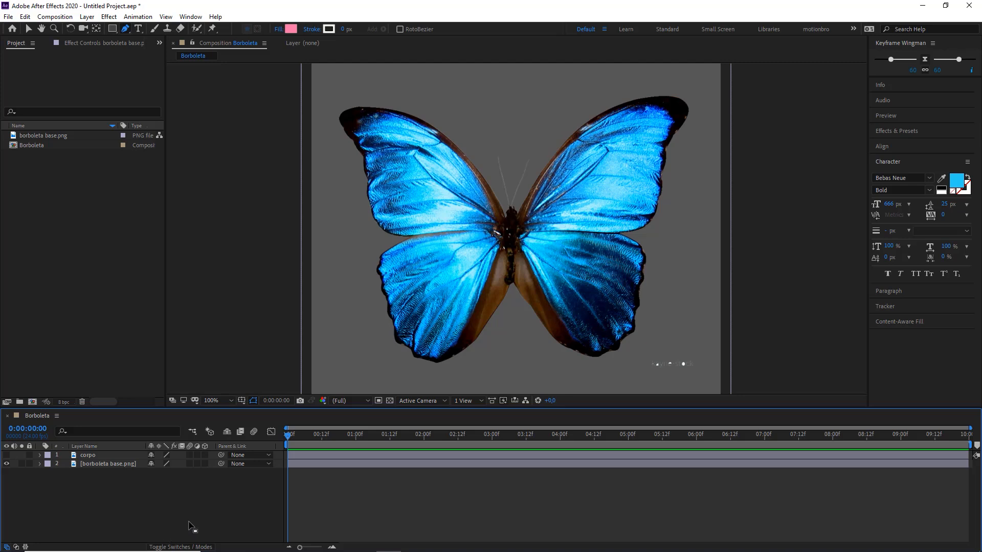
Step: Mask the borboleta base.png layer with a rectangle enclosing the left wing up to the body's centre line
{"action": "left_click", "coordinate": [111, 466]}
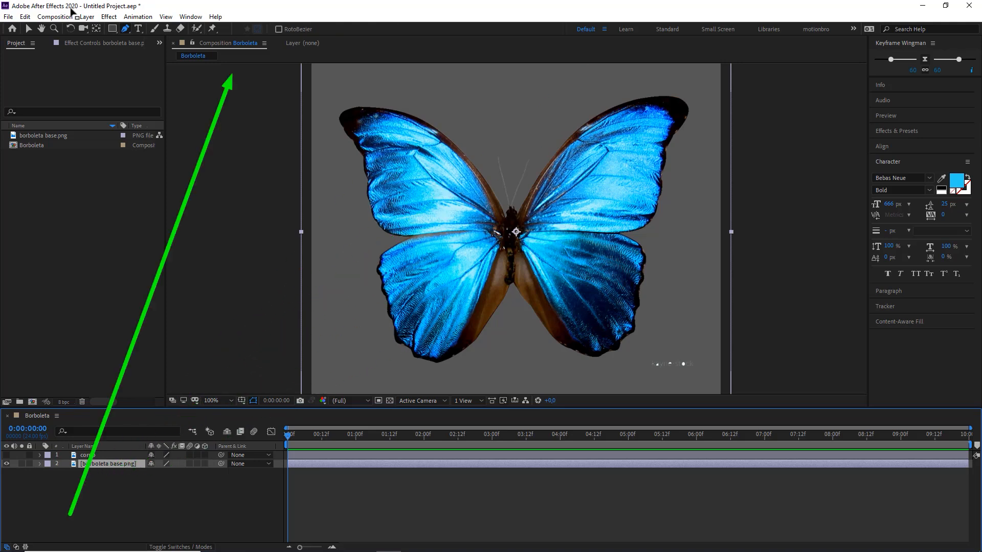
{"action": "left_click", "coordinate": [112, 28]}
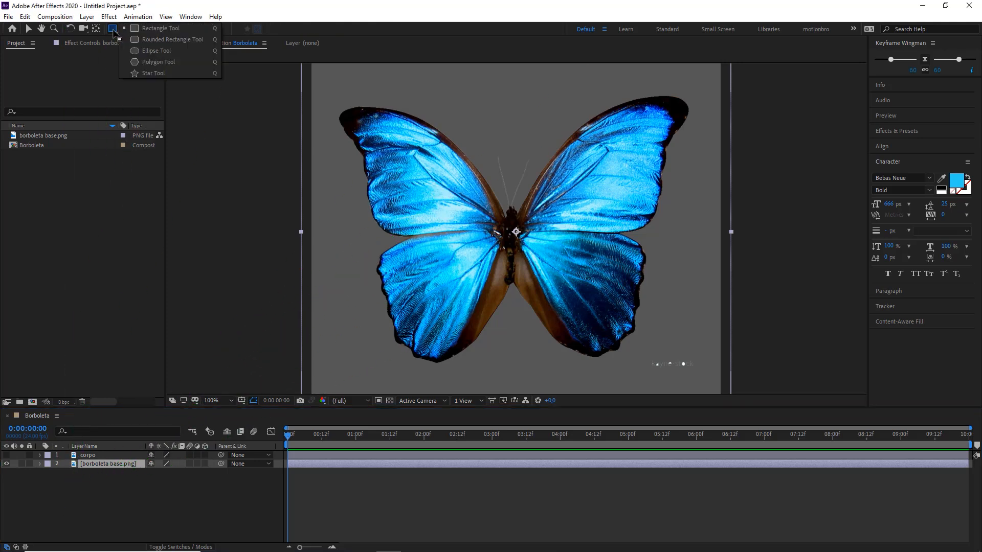
{"action": "left_click", "coordinate": [154, 28]}
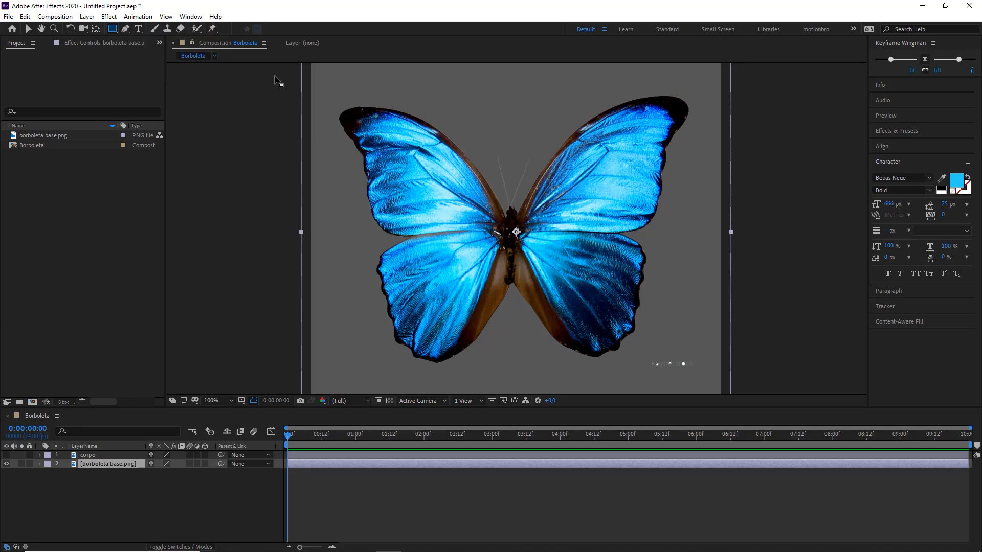
{"action": "key", "text": "comma"}
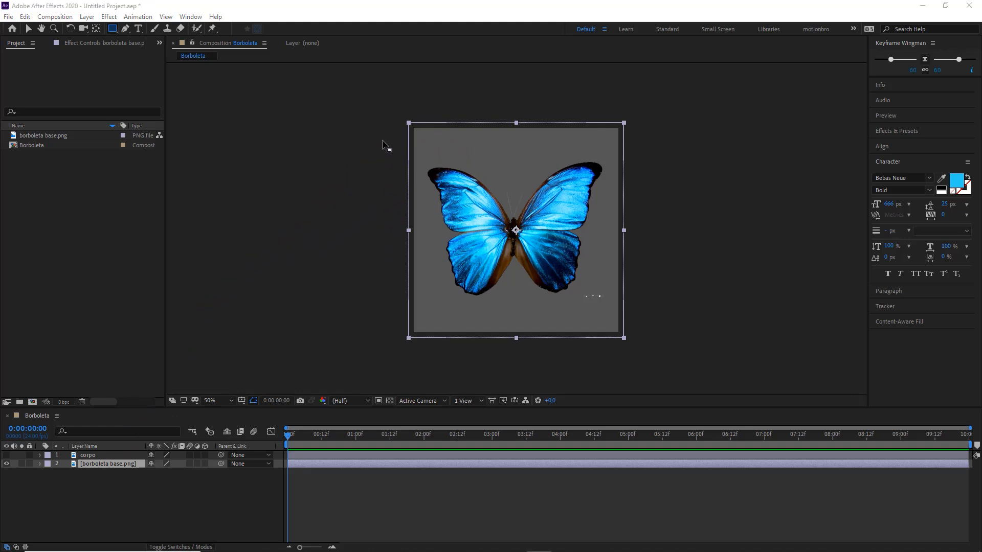
{"action": "mouse_move", "coordinate": [385, 146]}
{"action": "left_mouse_down"}
{"action": "mouse_move", "coordinate": [454, 244]}
{"action": "mouse_move", "coordinate": [503, 287]}
{"action": "mouse_move", "coordinate": [569, 315]}
{"action": "mouse_move", "coordinate": [607, 318]}
{"action": "mouse_move", "coordinate": [512, 313]}
{"action": "left_mouse_up"}
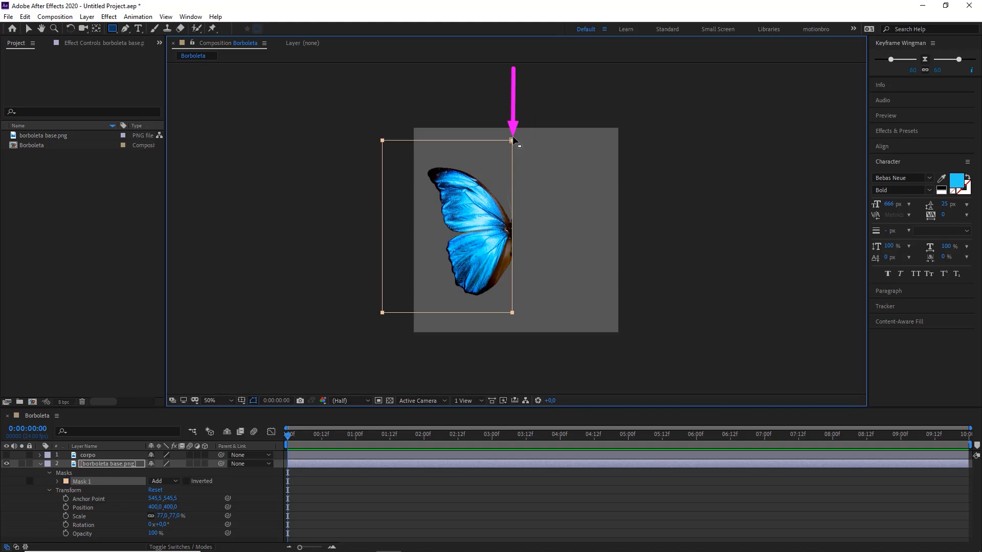
Step: Add a vertex to Mask 1's inner edge and reshape its upper inner part to follow the left wing down to the body
{"action": "left_click", "coordinate": [124, 28]}
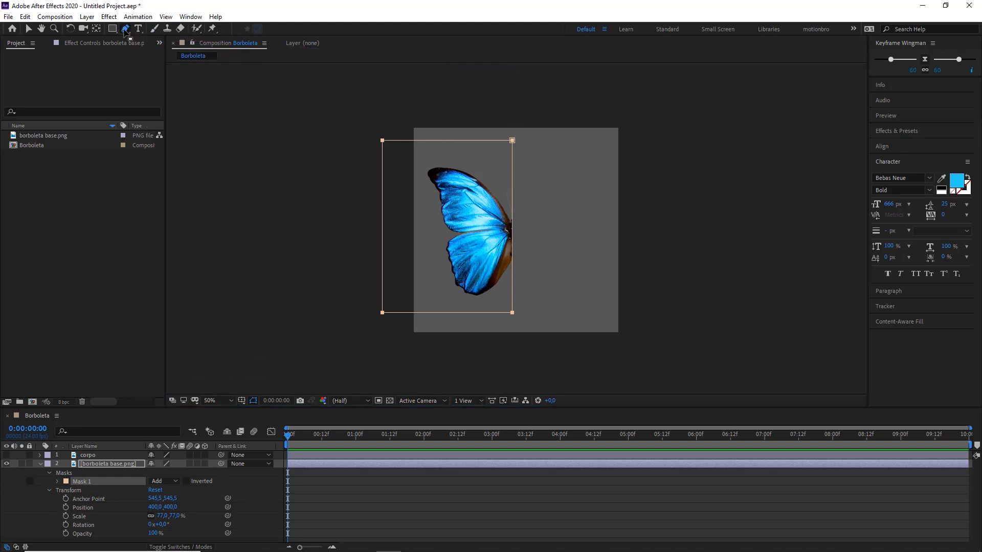
{"action": "left_click", "coordinate": [512, 178]}
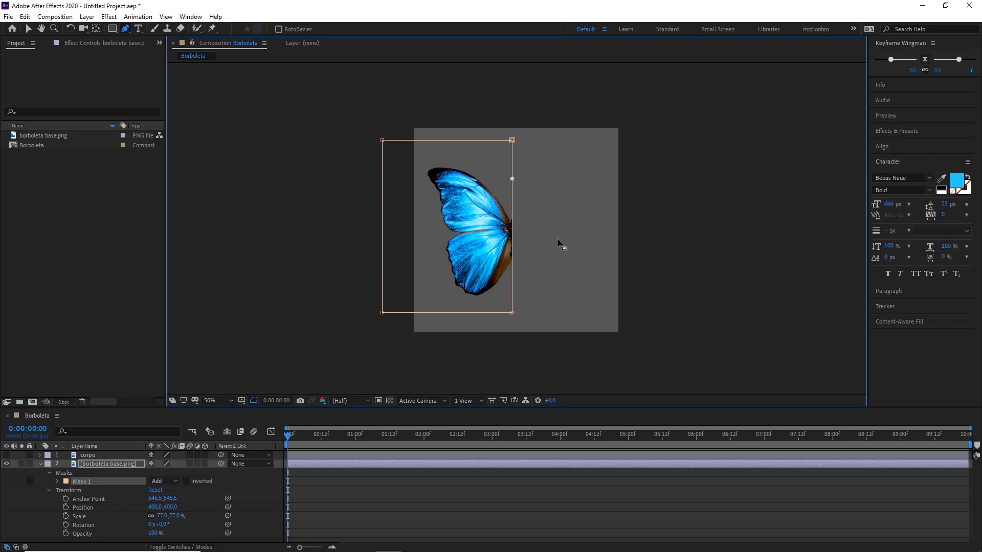
{"action": "left_click", "coordinate": [29, 29]}
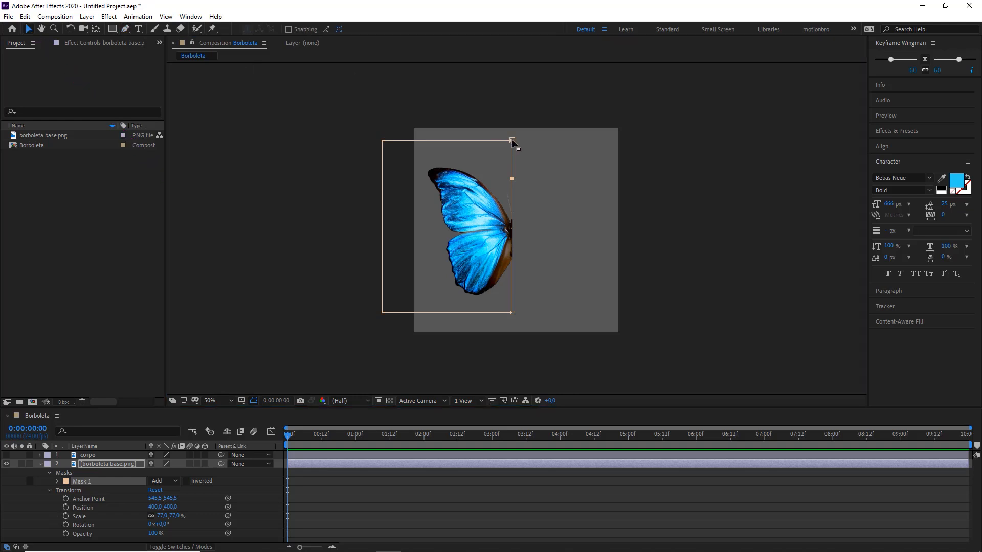
{"action": "left_click_drag", "start_coordinate": [512, 141], "coordinate": [462, 158]}
{"action": "left_click_drag", "start_coordinate": [512, 183], "coordinate": [513, 224]}
{"action": "scroll", "coordinate": [515, 234], "scroll_direction": "up", "scroll_amount": 4}
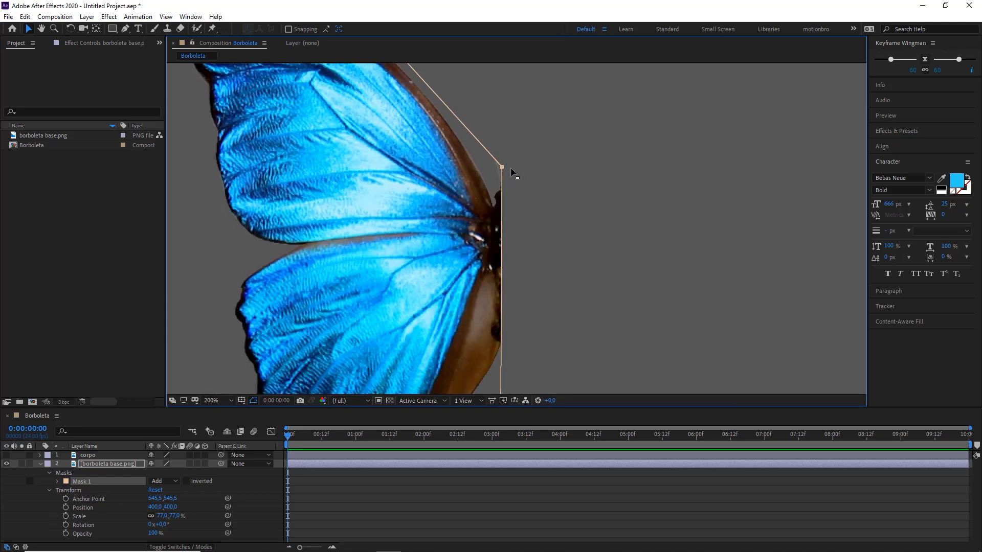
{"action": "left_click_drag", "start_coordinate": [511, 168], "coordinate": [505, 171]}
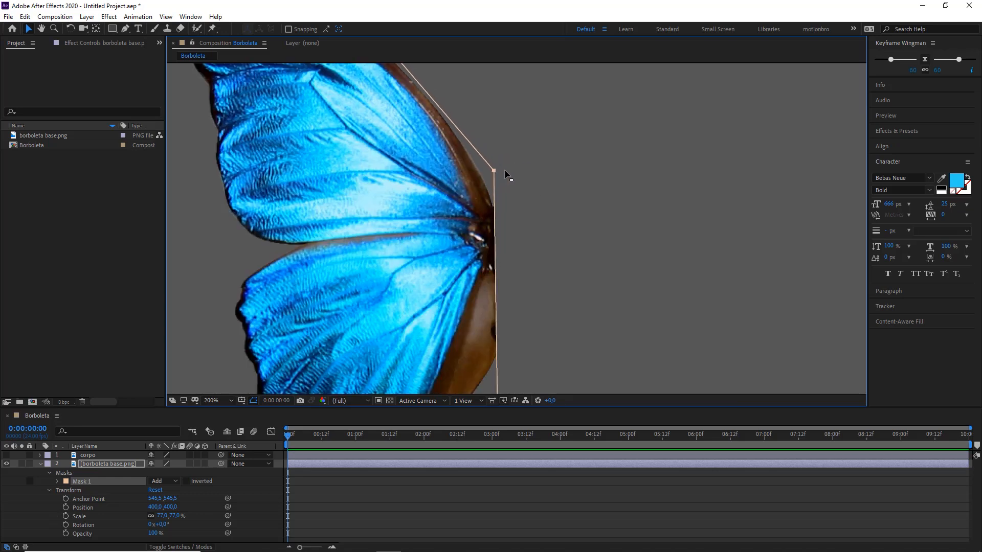
Step: Pull Mask 1's corners in closer around the left wing, keeping the wing's lower inner edge enclosed
{"action": "scroll", "coordinate": [505, 175], "scroll_direction": "down", "scroll_amount": 2}
{"action": "left_click_drag", "start_coordinate": [407, 86], "coordinate": [463, 125]}
{"action": "scroll", "coordinate": [434, 125], "scroll_direction": "down", "scroll_amount": 2}
{"action": "left_click_drag", "start_coordinate": [384, 142], "coordinate": [421, 160]}
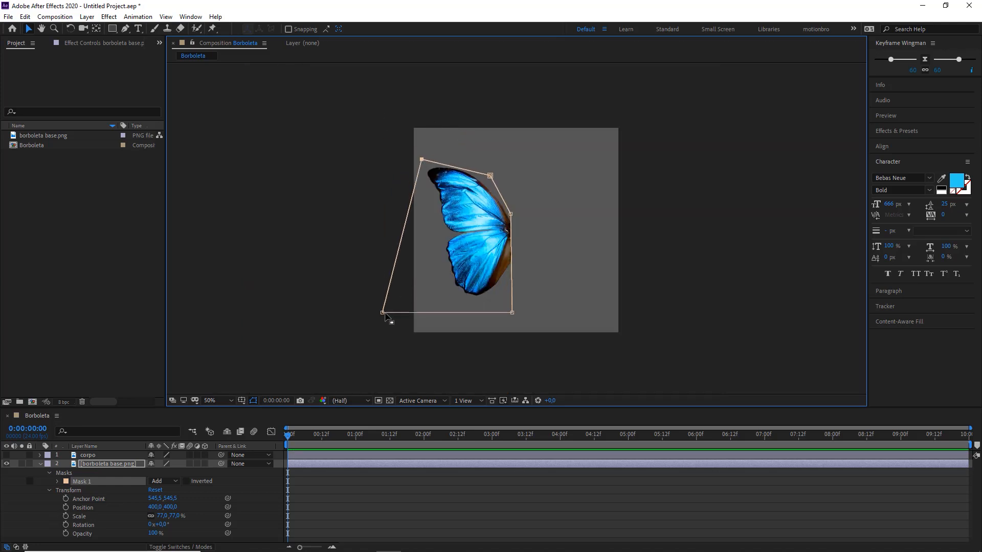
{"action": "left_click_drag", "start_coordinate": [383, 313], "coordinate": [449, 302]}
{"action": "left_click_drag", "start_coordinate": [512, 313], "coordinate": [510, 307]}
{"action": "key", "text": "period"}
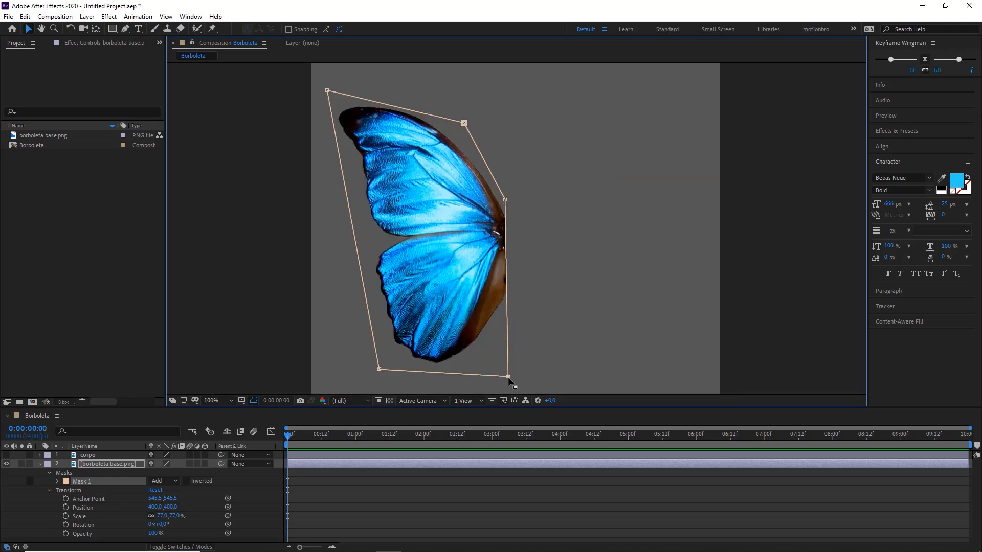
{"action": "mouse_move", "coordinate": [509, 378]}
{"action": "left_mouse_down"}
{"action": "mouse_move", "coordinate": [537, 372]}
{"action": "mouse_move", "coordinate": [513, 371]}
{"action": "left_mouse_up"}
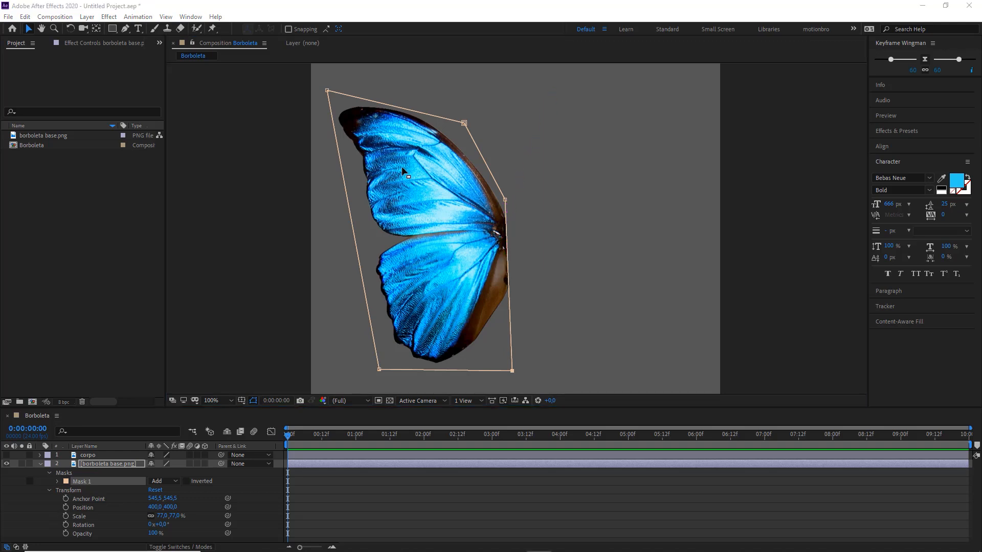
Step: Lower Mask 1's upper inner vertex slightly so the mask edge trims closer to the left wing where it meets the body
{"action": "left_click", "coordinate": [589, 219]}
{"action": "left_click", "coordinate": [795, 230]}
{"action": "scroll", "coordinate": [557, 219], "scroll_direction": "down", "scroll_amount": 3}
{"action": "scroll", "coordinate": [533, 221], "scroll_direction": "up", "scroll_amount": 4}
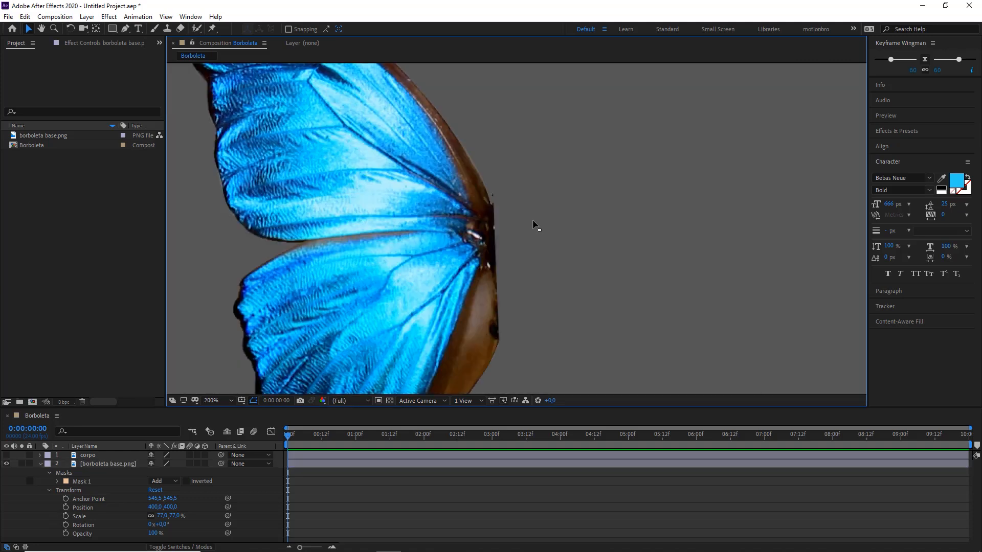
{"action": "scroll", "coordinate": [533, 223], "scroll_direction": "down", "scroll_amount": 1}
{"action": "left_click", "coordinate": [479, 212]}
{"action": "left_click", "coordinate": [504, 199]}
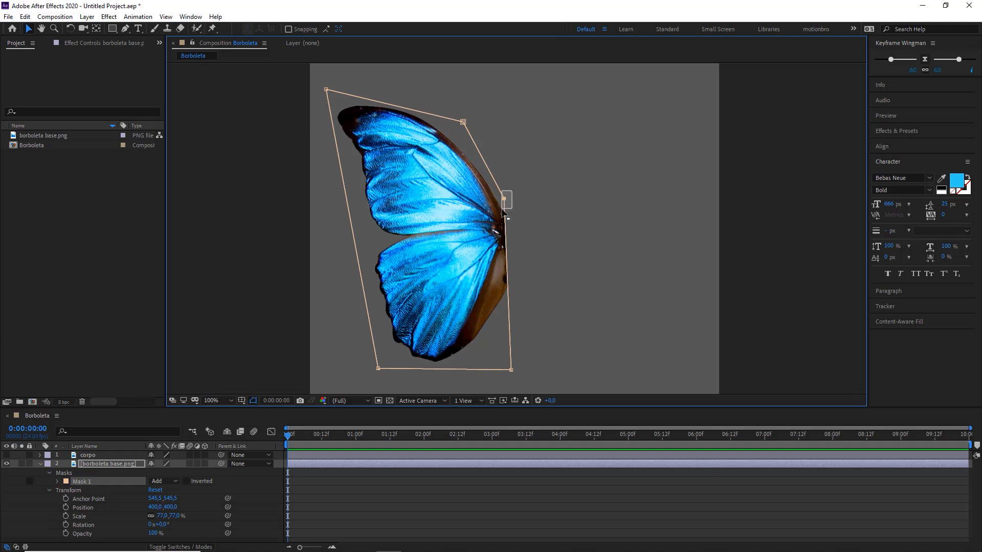
{"action": "left_click_drag", "start_coordinate": [504, 200], "coordinate": [506, 204]}
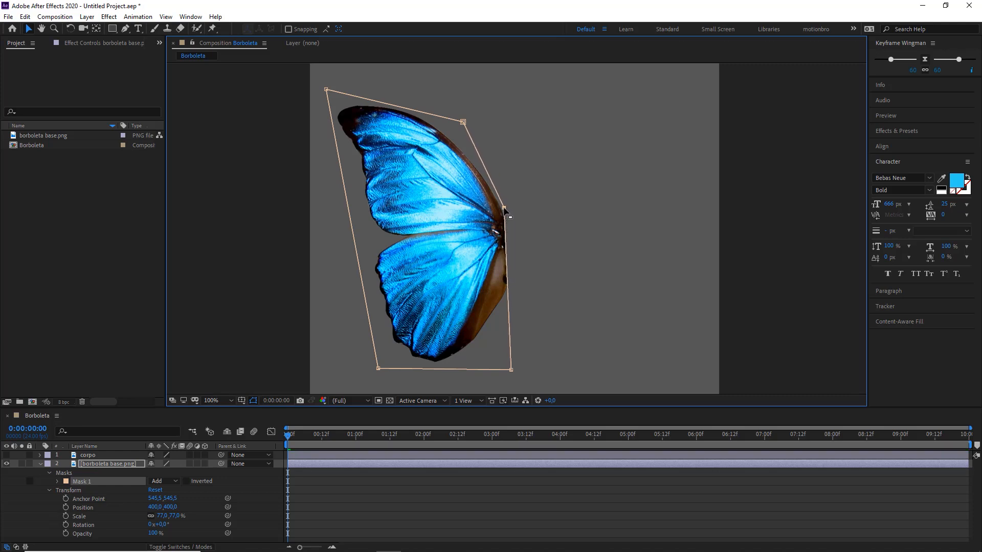
{"action": "left_click", "coordinate": [537, 221]}
{"action": "left_click", "coordinate": [566, 222]}
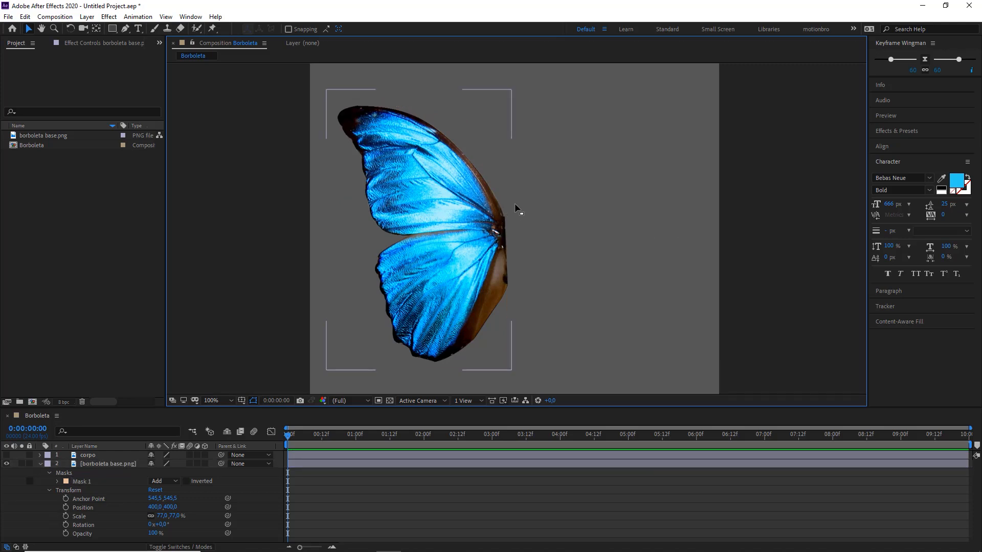
{"action": "scroll", "coordinate": [518, 205], "scroll_direction": "down", "scroll_amount": 1}
Step: Rename the borboleta base.png layer as esquerda and collapse its properties
{"action": "left_click", "coordinate": [40, 465]}
{"action": "left_click", "coordinate": [100, 465]}
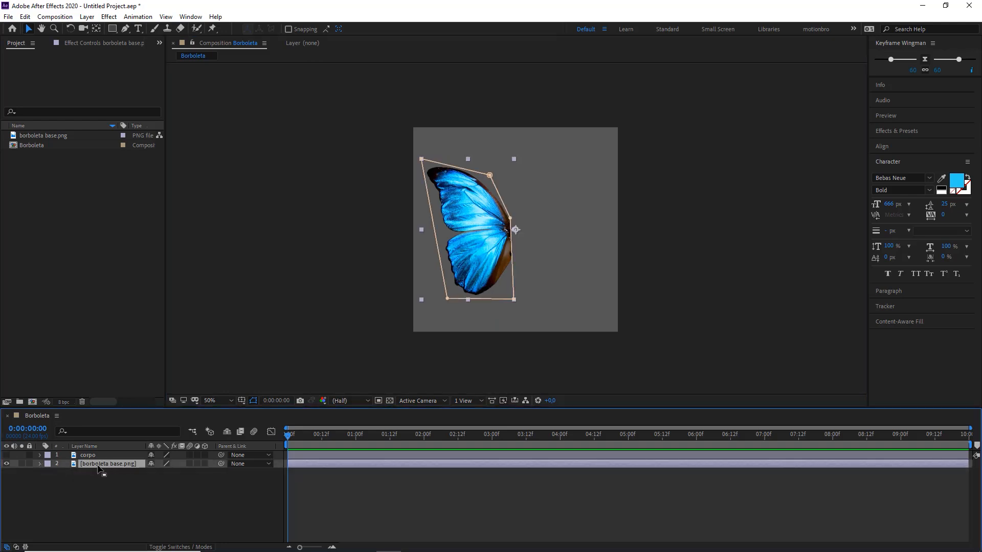
{"action": "right_click", "coordinate": [91, 465]}
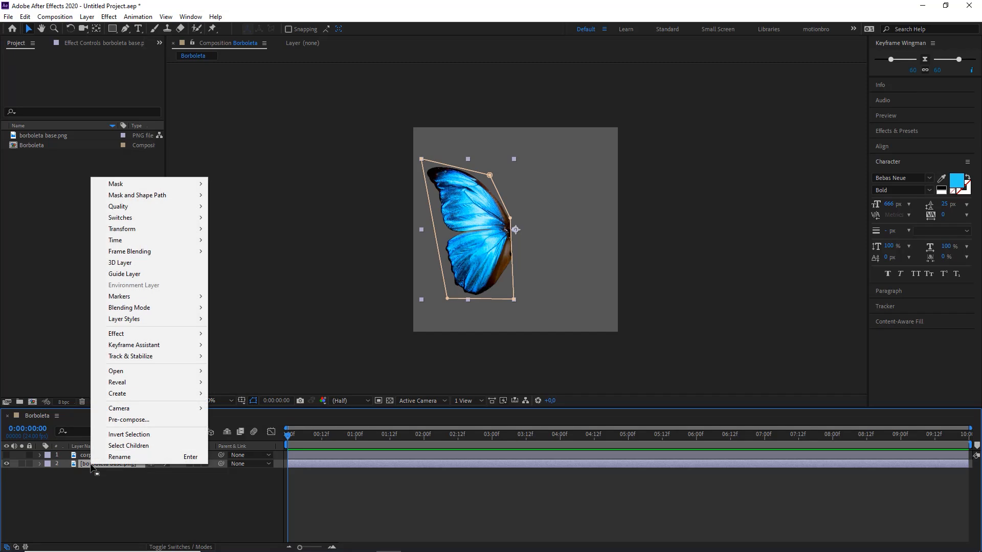
{"action": "left_click", "coordinate": [115, 457]}
{"action": "key", "text": "BackSpace"}
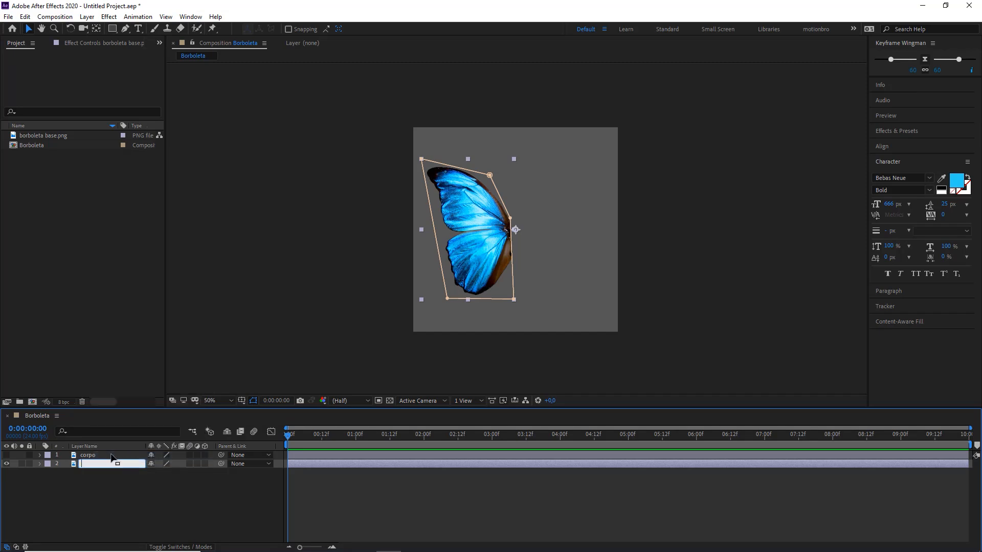
{"action": "type", "text": "esquerda"}
{"action": "key", "text": "Return"}
Step: Duplicate the esquerda layer
{"action": "left_click", "coordinate": [103, 497]}
{"action": "left_click", "coordinate": [102, 465]}
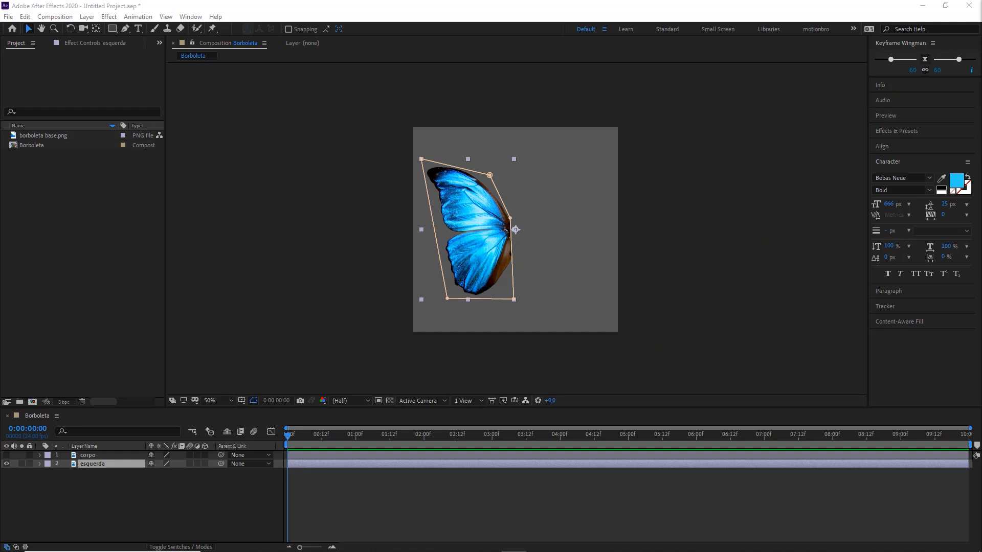
{"action": "left_click", "coordinate": [188, 477]}
{"action": "left_click", "coordinate": [118, 465]}
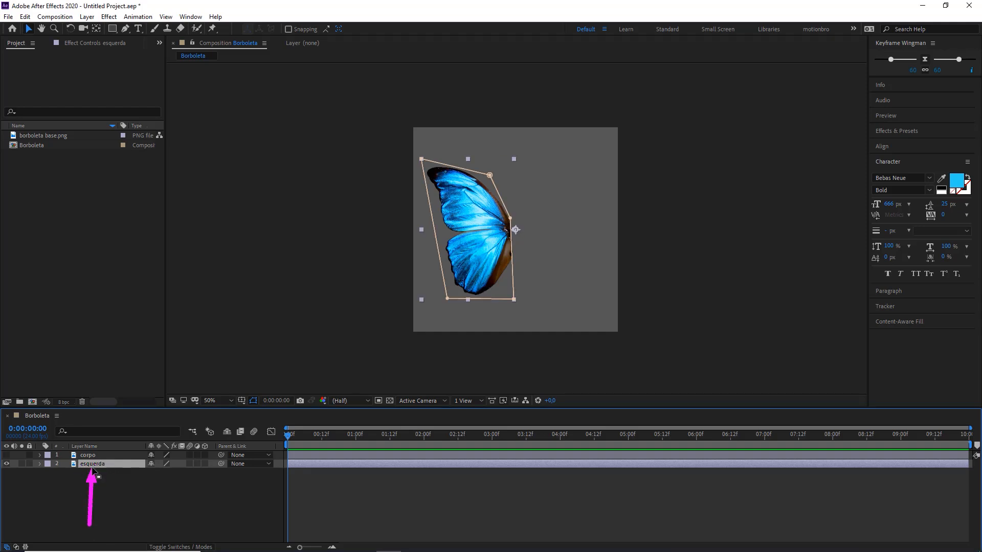
{"action": "left_click", "coordinate": [99, 506]}
{"action": "left_click", "coordinate": [92, 465]}
{"action": "key", "text": "ctrl+d"}
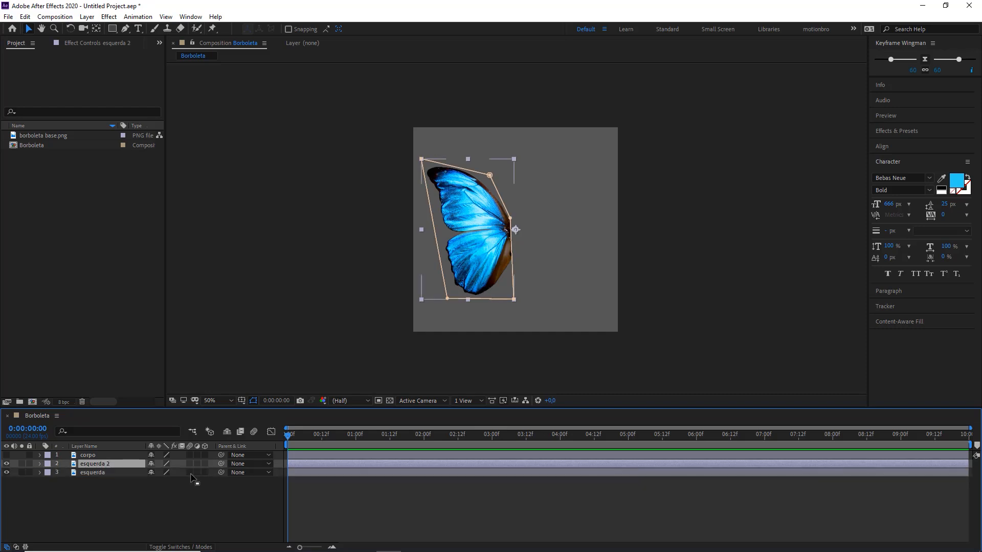
Step: Rename the duplicated wing layer as direita
{"action": "left_click", "coordinate": [98, 482]}
{"action": "left_click", "coordinate": [95, 465]}
{"action": "right_click", "coordinate": [95, 465]}
{"action": "left_click", "coordinate": [110, 454]}
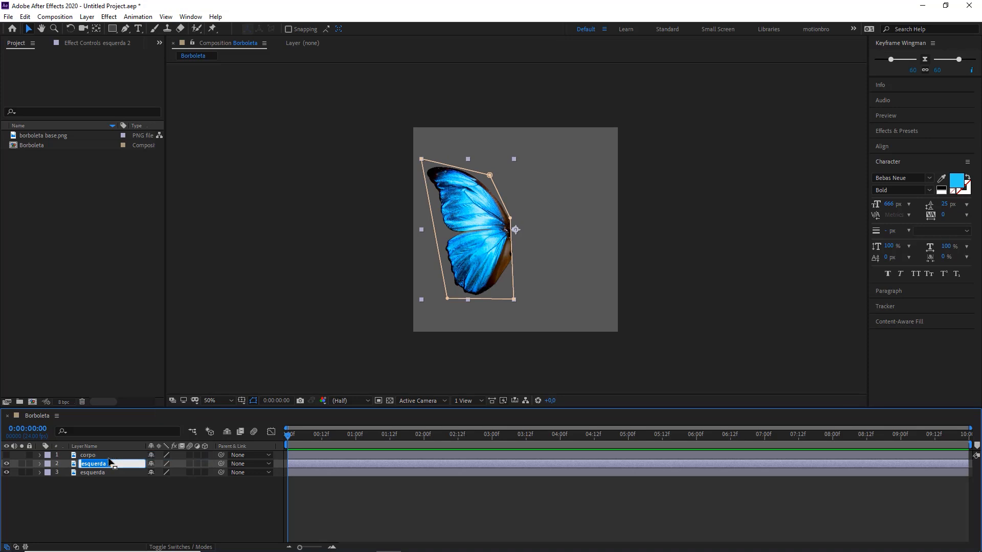
{"action": "type", "text": "direita"}
{"action": "key", "text": "Return"}
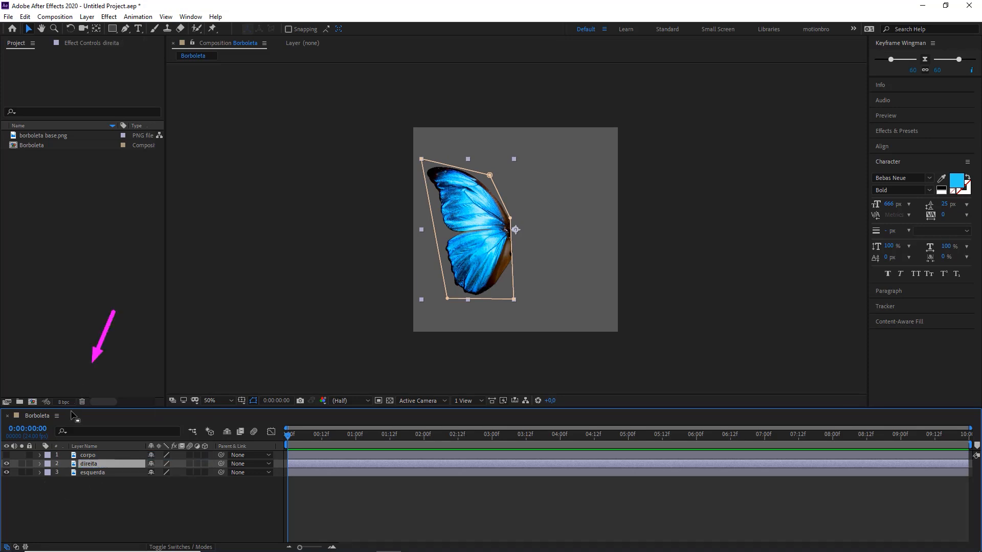
Step: Mirror the direita layer horizontally by setting its horizontal scale to -77%, keeping the vertical scale at 77%
{"action": "left_click", "coordinate": [40, 464]}
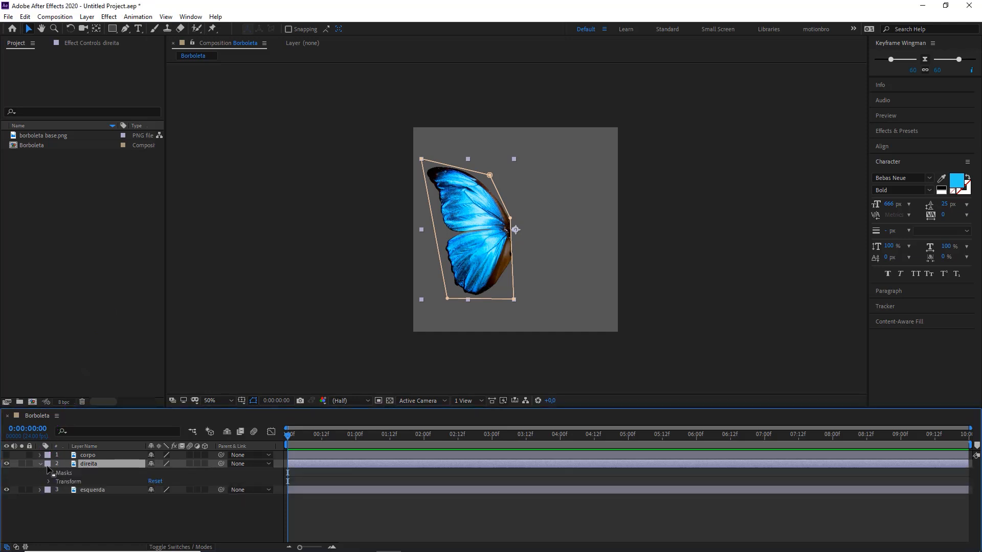
{"action": "left_click", "coordinate": [65, 482]}
{"action": "left_click", "coordinate": [49, 481]}
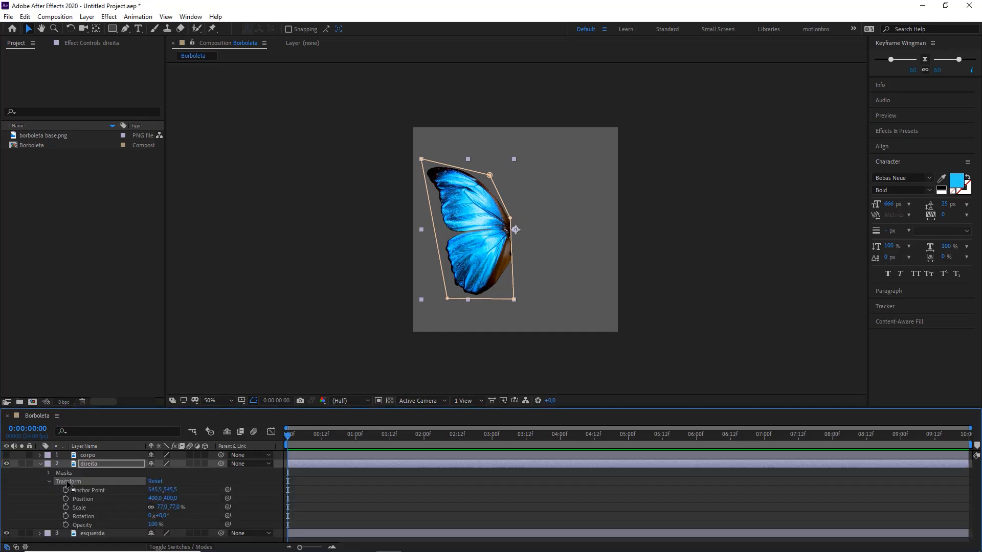
{"action": "left_click", "coordinate": [80, 510]}
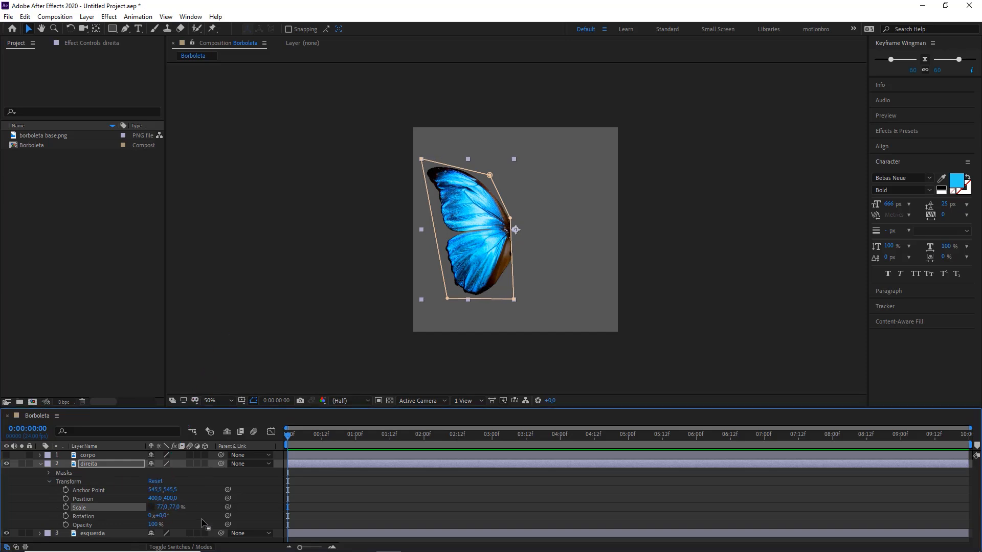
{"action": "left_click", "coordinate": [165, 507]}
{"action": "key", "text": "Home"}
{"action": "type", "text": "-"}
{"action": "key", "text": "Return"}
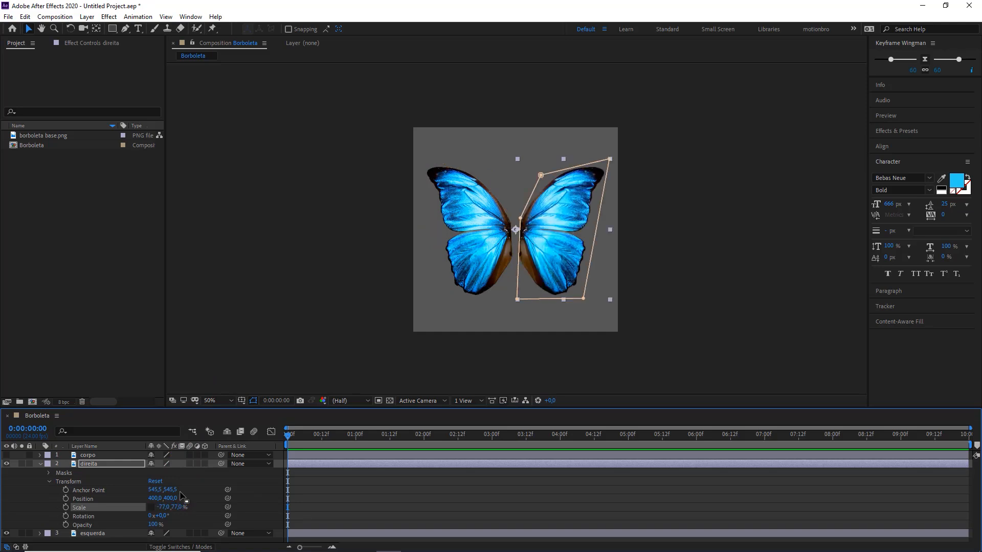
{"action": "left_click", "coordinate": [304, 530]}
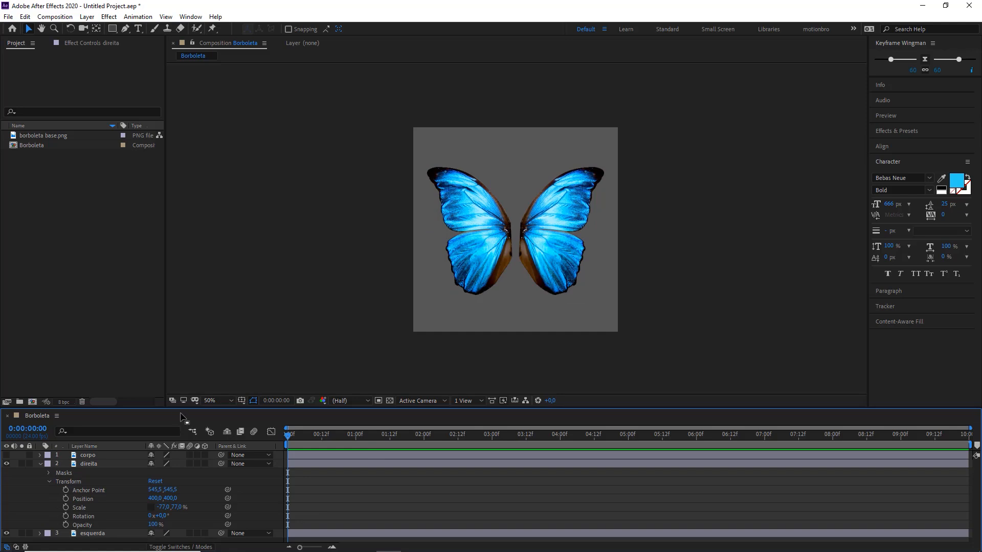
Step: Give the timeline more height, collapse the direita properties, and show the corpo layer between the wings
{"action": "left_click_drag", "start_coordinate": [181, 415], "coordinate": [180, 376]}
{"action": "left_click", "coordinate": [40, 425]}
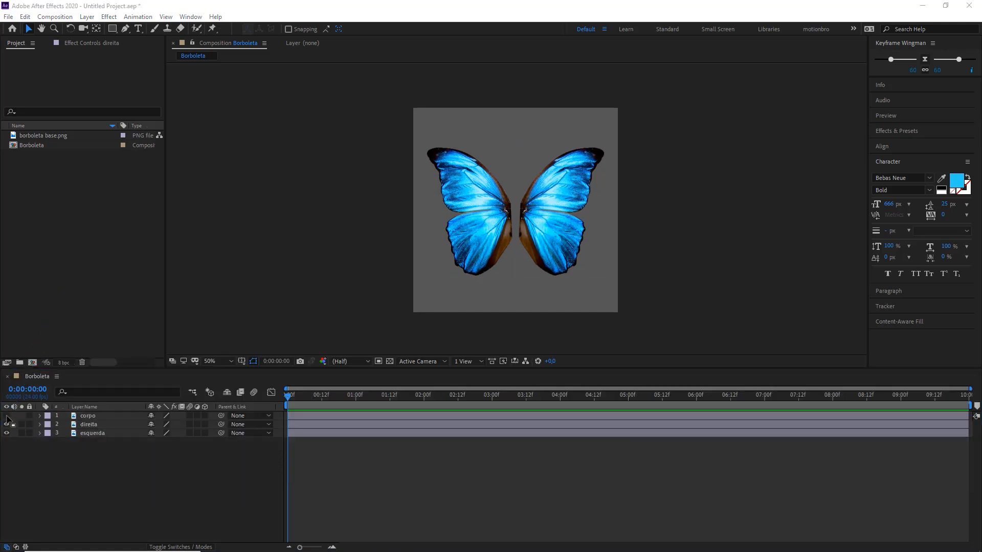
{"action": "left_click", "coordinate": [7, 416]}
{"action": "left_click", "coordinate": [107, 418]}
{"action": "scroll", "coordinate": [449, 287], "scroll_direction": "up", "scroll_amount": 1}
{"action": "left_click", "coordinate": [769, 209]}
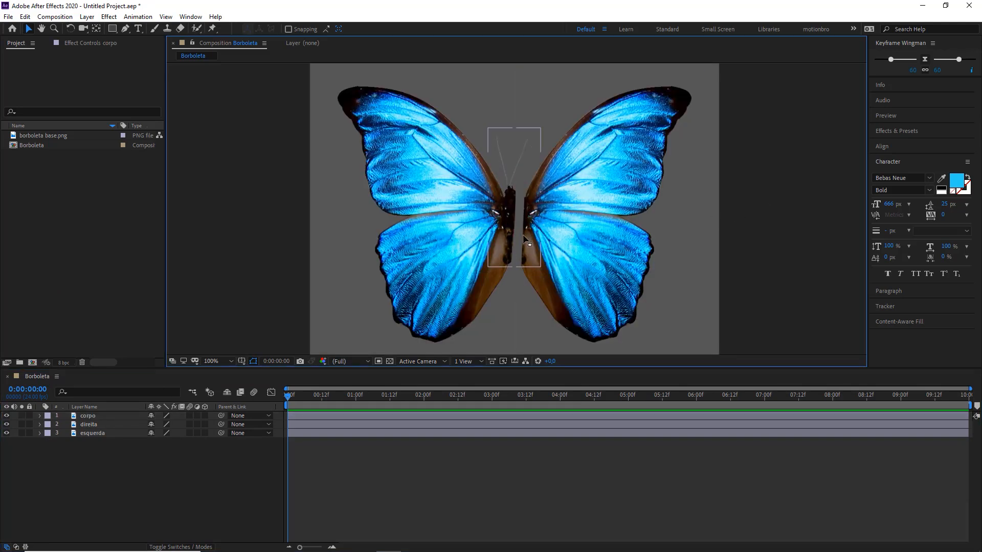
{"action": "scroll", "coordinate": [525, 237], "scroll_direction": "up", "scroll_amount": 1}
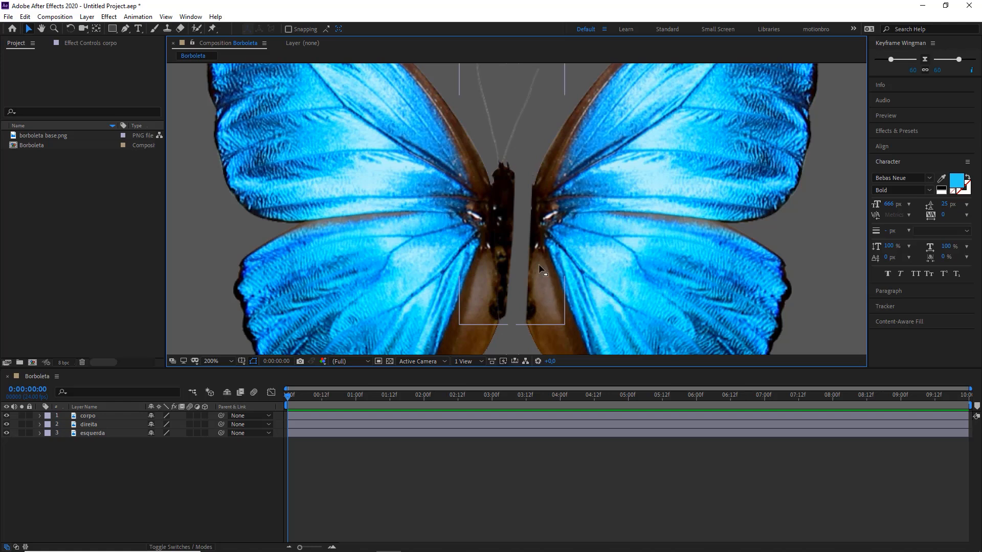
{"action": "scroll", "coordinate": [487, 248], "scroll_direction": "down", "scroll_amount": 1}
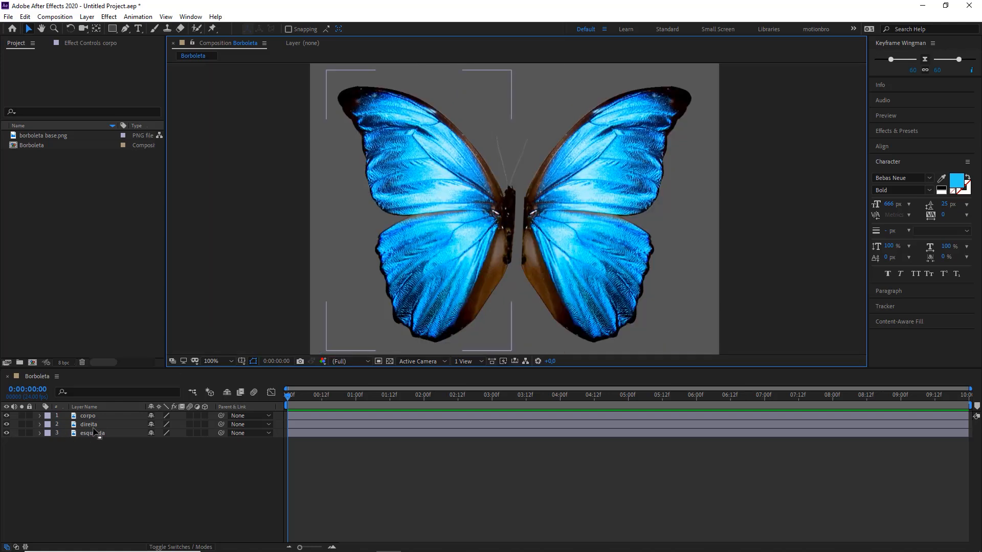
Step: Move the direita wing inward against the body and nudge it until it lines up with the left wing
{"action": "left_click", "coordinate": [90, 424]}
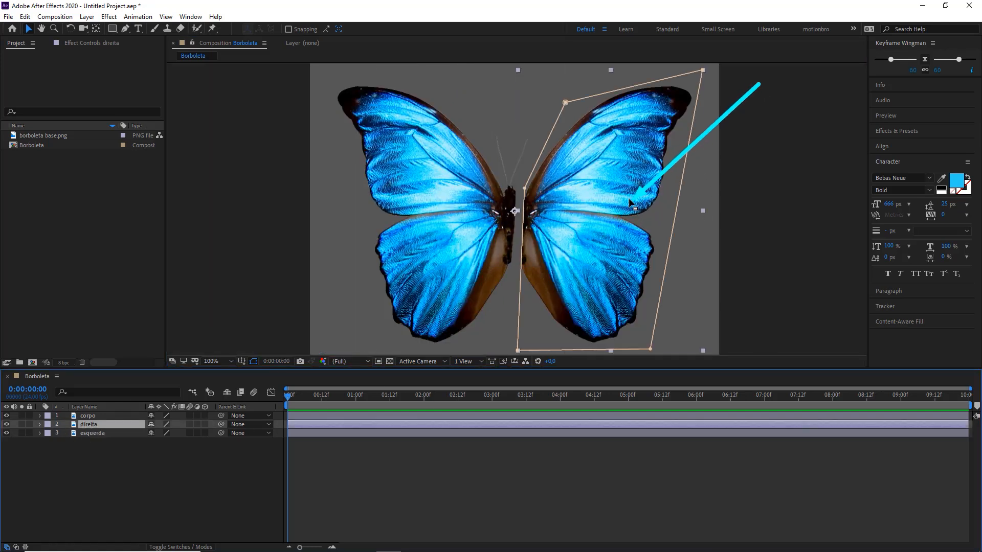
{"action": "left_click_drag", "start_coordinate": [553, 198], "coordinate": [547, 200]}
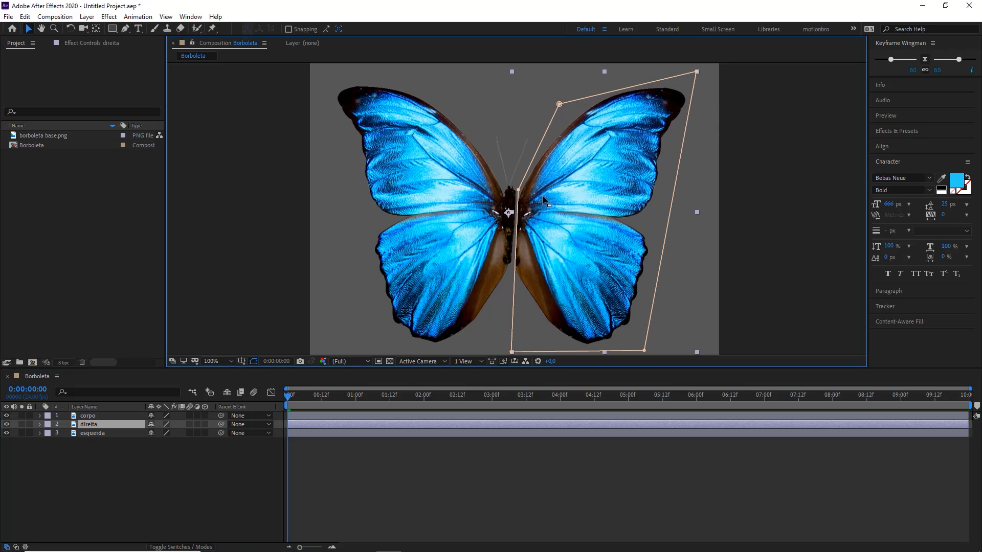
{"action": "scroll", "coordinate": [524, 214], "scroll_direction": "up", "scroll_amount": 1}
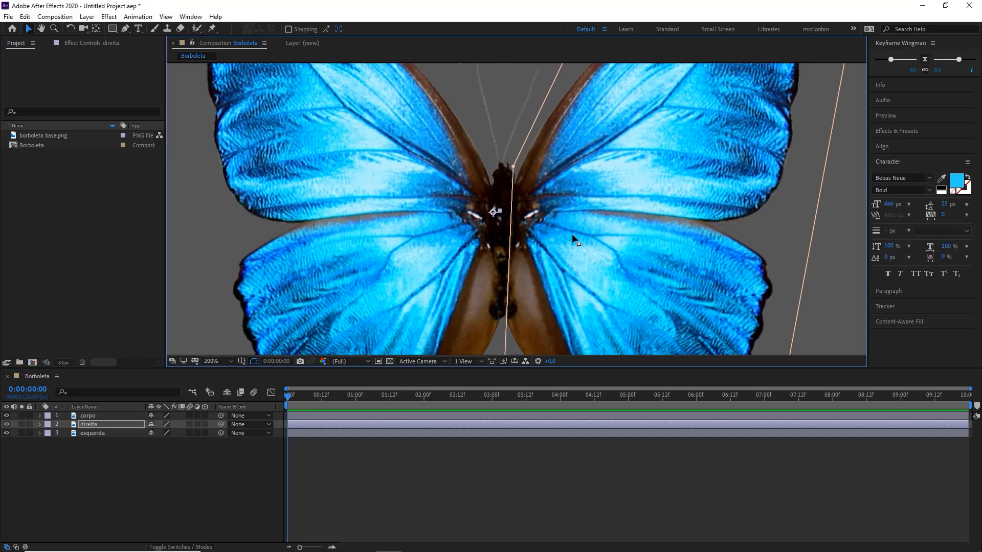
{"action": "key", "text": "Left"}
{"action": "key", "text": "Up"}
{"action": "key", "text": "Left"}
{"action": "key", "text": "Right"}
{"action": "key", "text": "Left"}
{"action": "key", "text": "Right"}
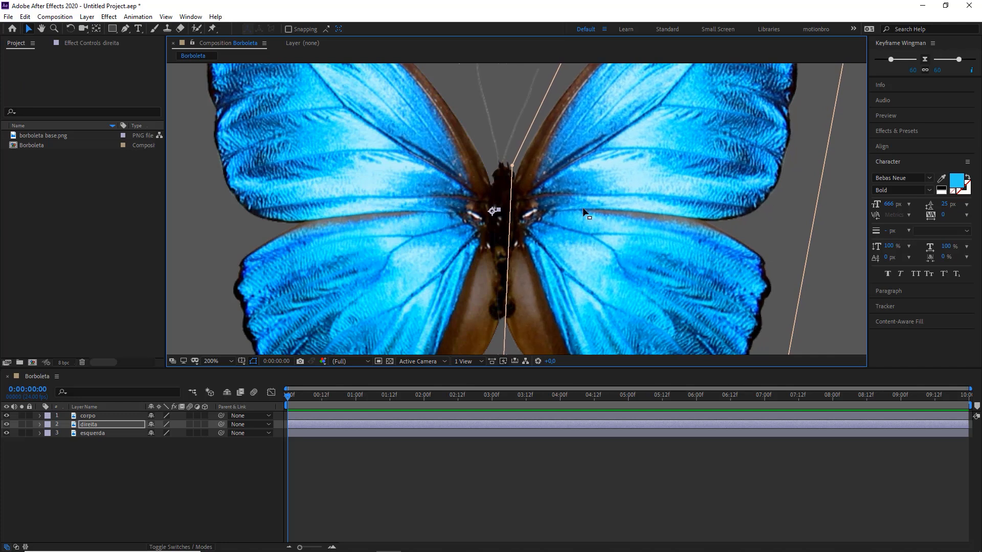
{"action": "left_click", "coordinate": [426, 270]}
{"action": "scroll", "coordinate": [425, 269], "scroll_direction": "down", "scroll_amount": 1}
{"action": "left_click", "coordinate": [575, 487]}
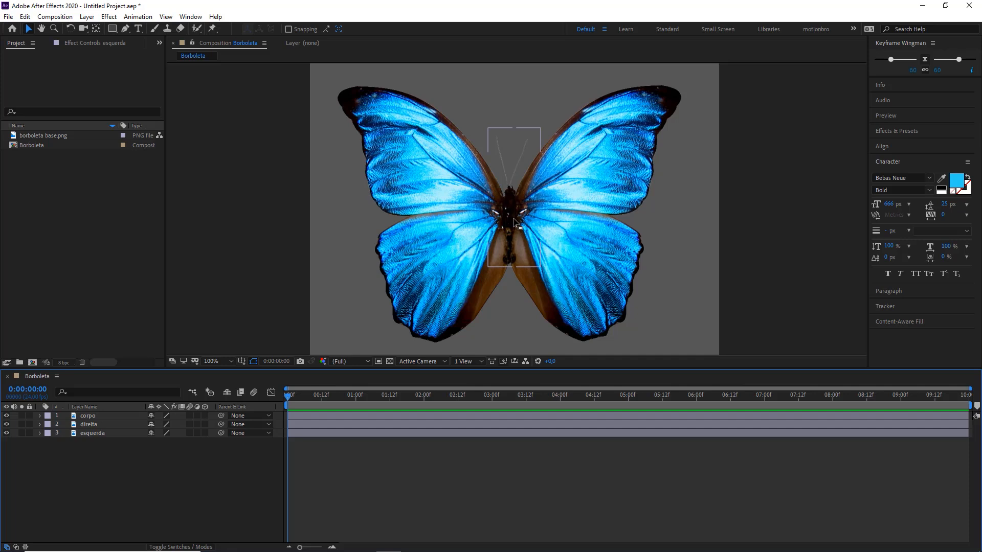
Step: Try moving the direita wing away from the body, and undo the move
{"action": "left_click_drag", "start_coordinate": [543, 195], "coordinate": [621, 176]}
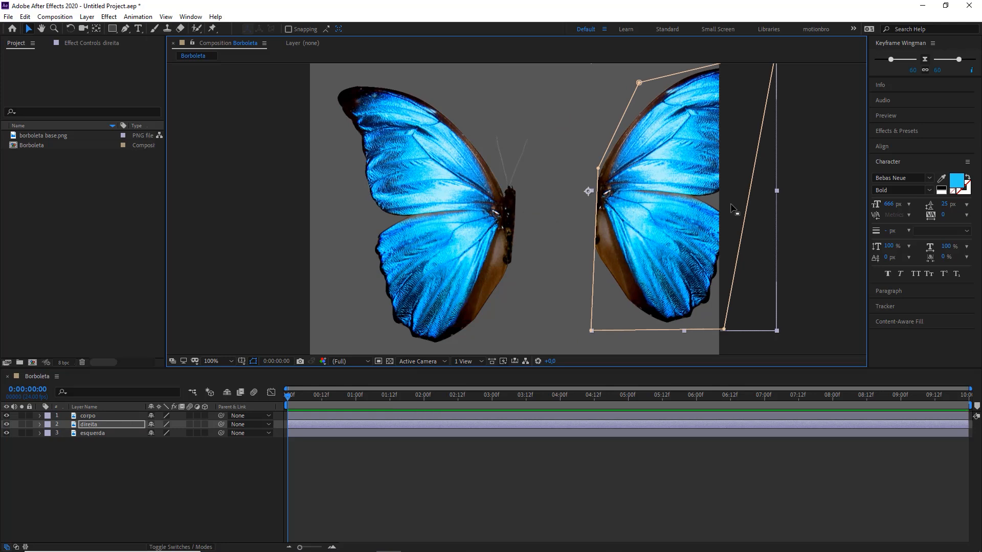
{"action": "key", "text": "ctrl+z"}
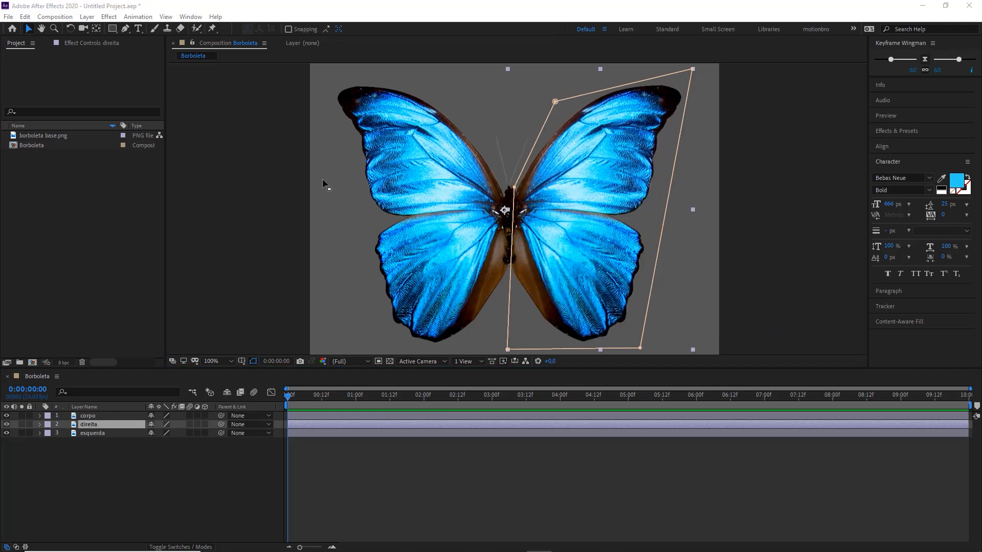
Step: Move the esquerda layer's anchor point to the left wing's joint with the body using the Pan Behind tool
{"action": "left_click", "coordinate": [73, 443]}
{"action": "left_click", "coordinate": [92, 435]}
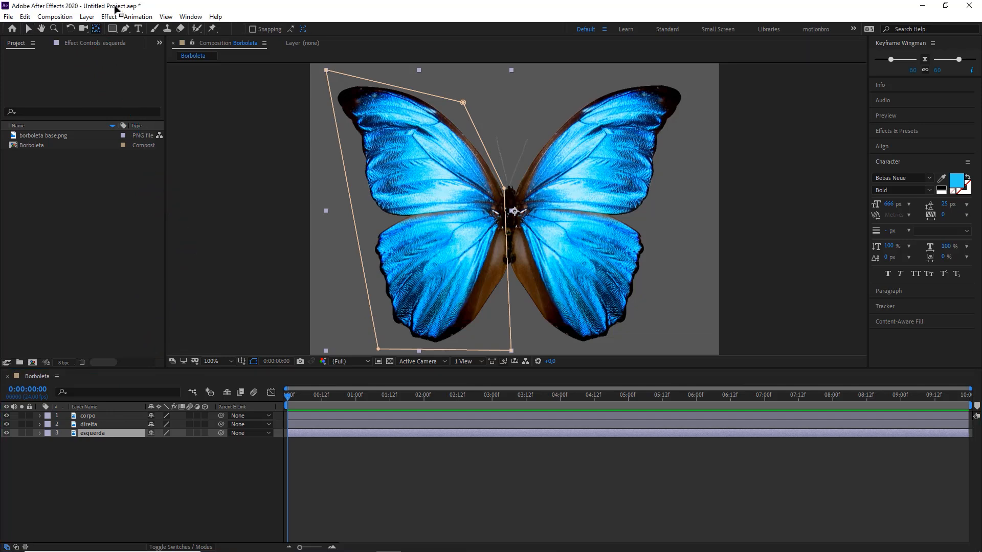
{"action": "left_click", "coordinate": [97, 29]}
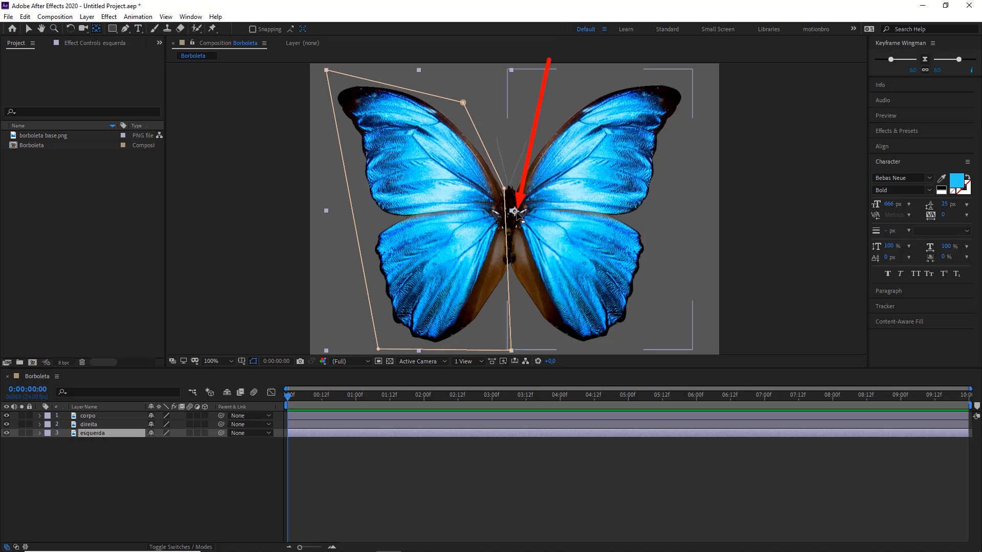
{"action": "left_click_drag", "start_coordinate": [516, 212], "coordinate": [489, 212]}
{"action": "scroll", "coordinate": [502, 214], "scroll_direction": "up", "scroll_amount": 1}
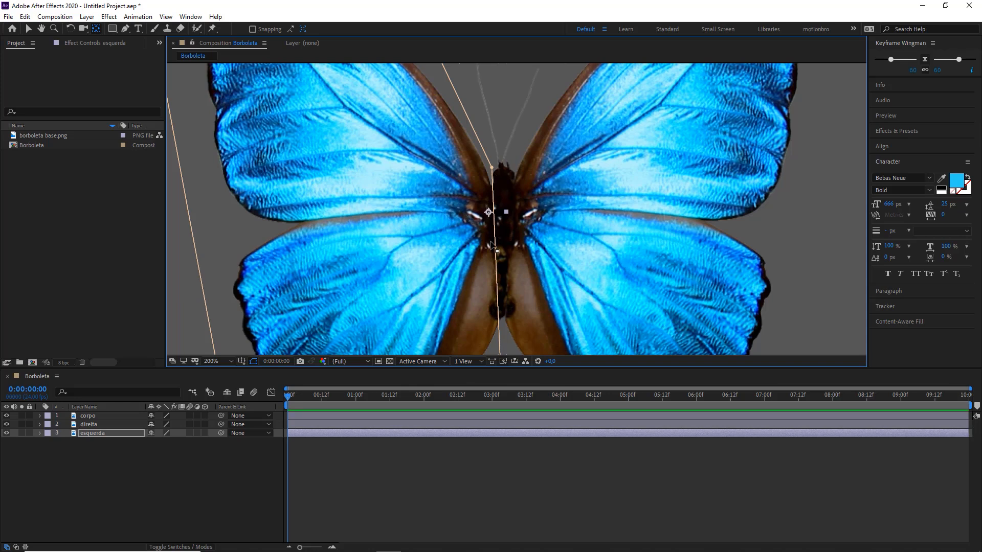
Step: Move the direita layer's anchor point to the right wing's joint with the body, and return to the Selection tool
{"action": "left_click", "coordinate": [649, 153]}
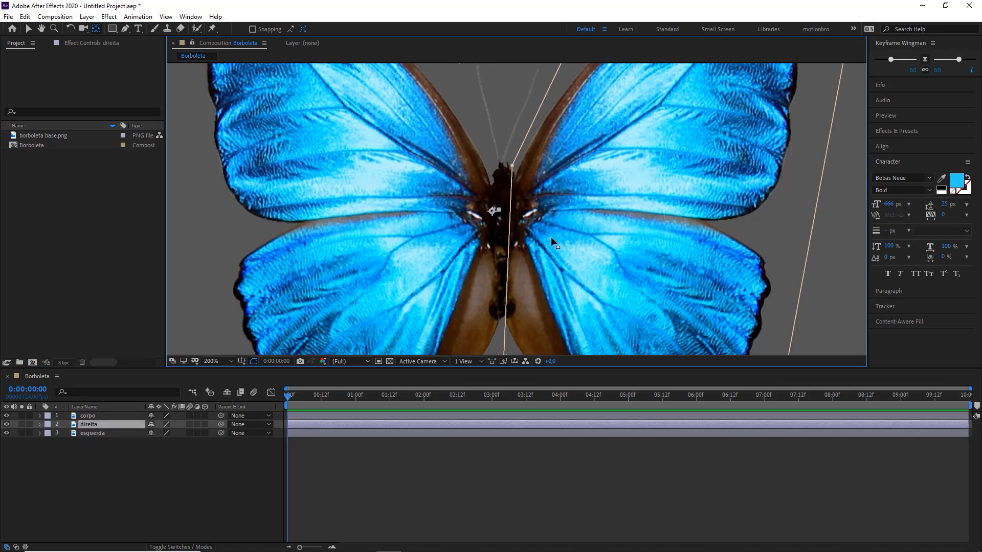
{"action": "left_click_drag", "start_coordinate": [495, 212], "coordinate": [518, 212]}
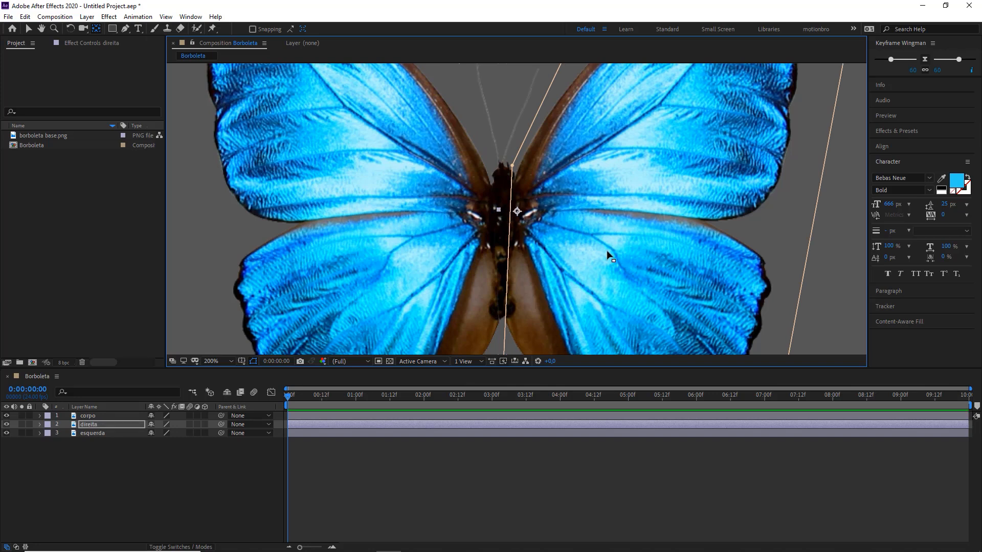
{"action": "key", "text": "v"}
{"action": "key", "text": "comma"}
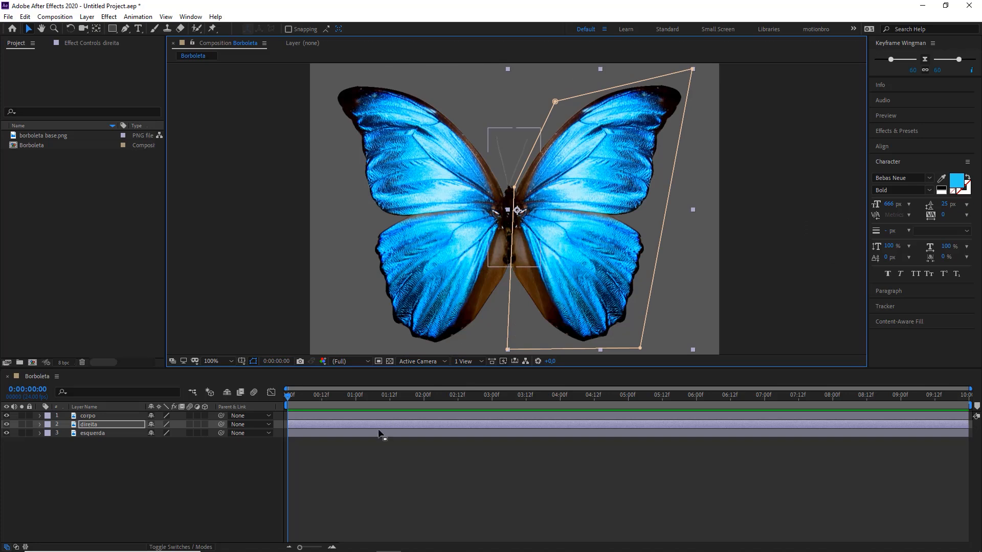
Step: Make the corpo, direita and esquerda layers 3D, and reveal the rotation properties of both wing layers
{"action": "left_click", "coordinate": [96, 467]}
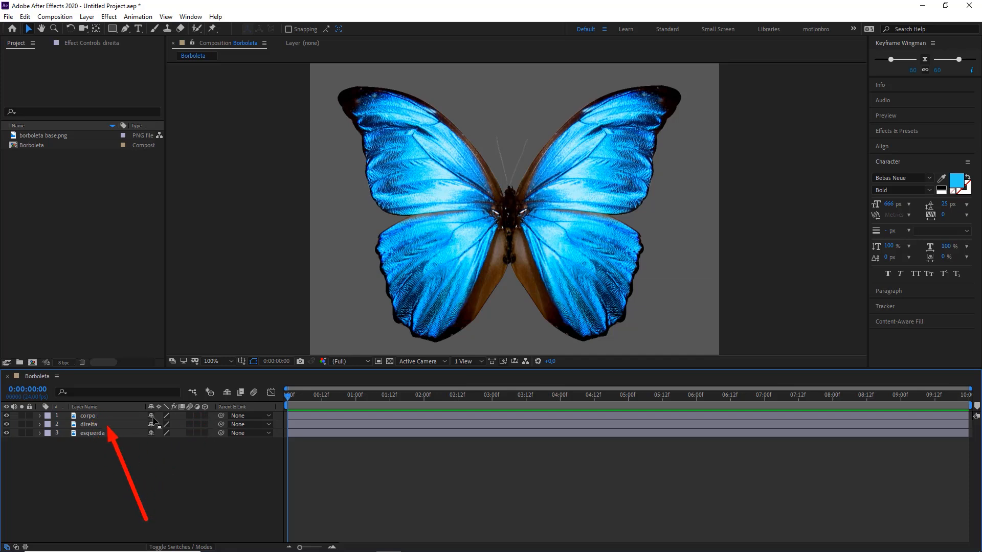
{"action": "left_click_drag", "start_coordinate": [204, 416], "coordinate": [220, 441]}
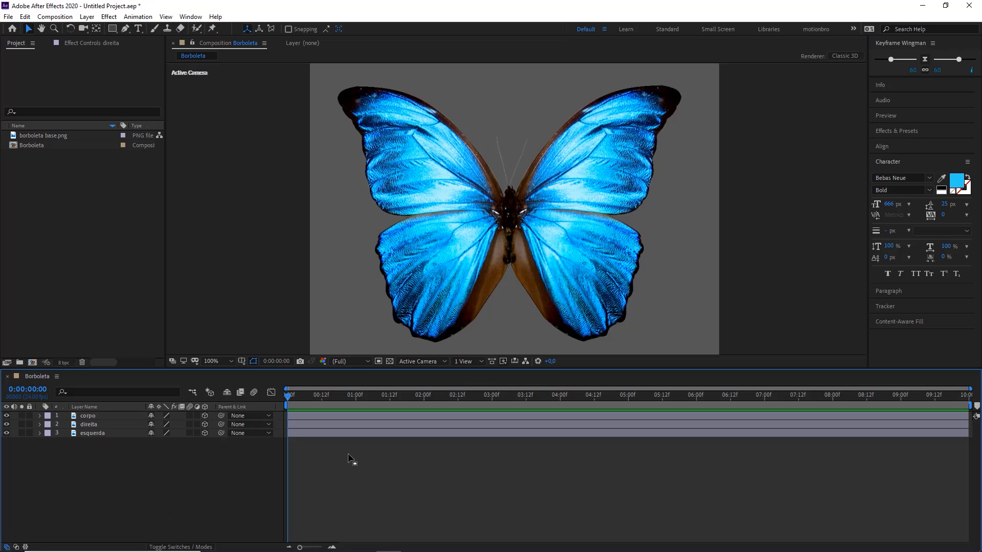
{"action": "left_click", "coordinate": [96, 433]}
{"action": "left_click", "coordinate": [106, 449]}
{"action": "left_click", "coordinate": [100, 434]}
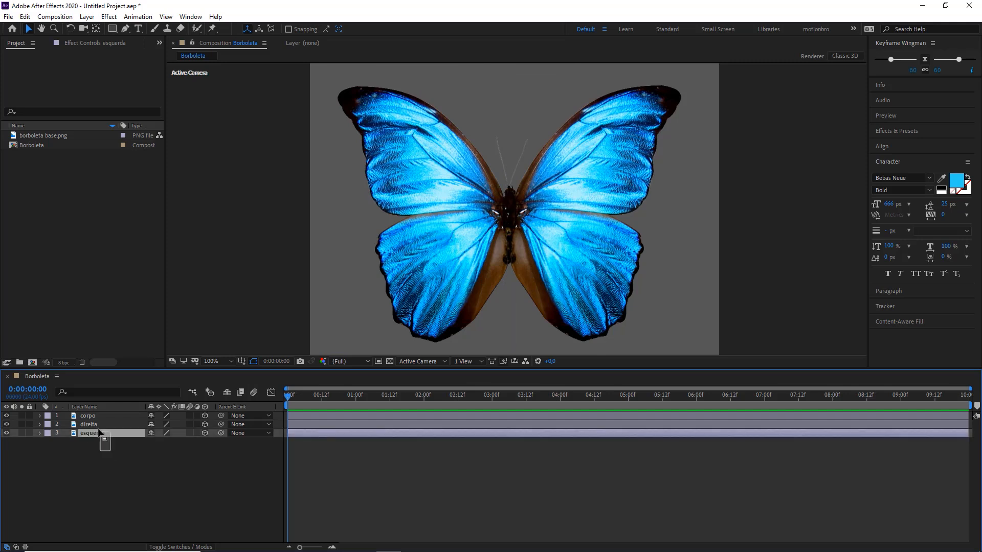
{"action": "left_click", "coordinate": [93, 425], "text": "ctrl"}
{"action": "key", "text": "r"}
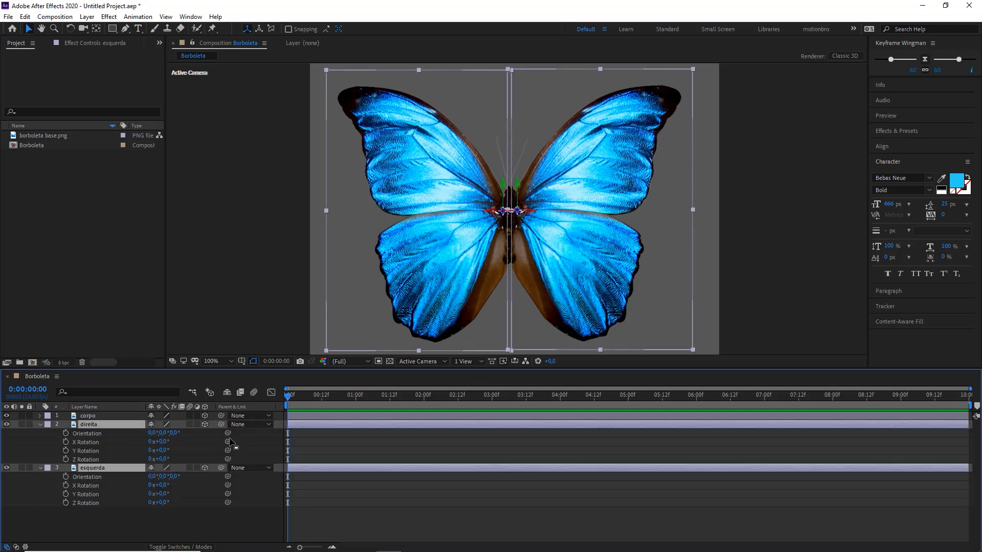
{"action": "left_click", "coordinate": [337, 455]}
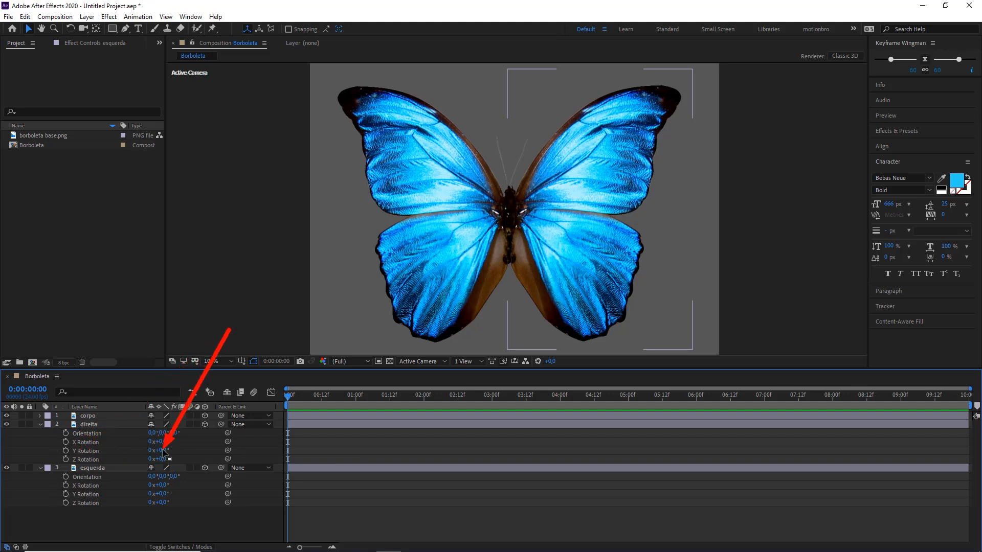
Step: Try turning the direita wing with Y Rotation, and undo the change
{"action": "left_click_drag", "start_coordinate": [164, 451], "coordinate": [330, 470]}
{"action": "key", "text": "ctrl+z"}
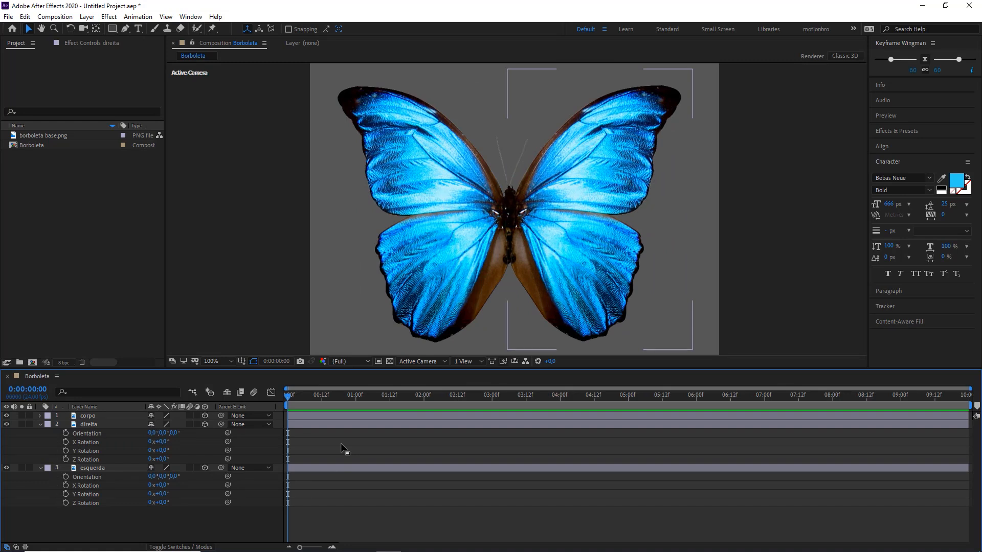
{"action": "left_click", "coordinate": [318, 395]}
{"action": "left_click_drag", "start_coordinate": [335, 397], "coordinate": [277, 422]}
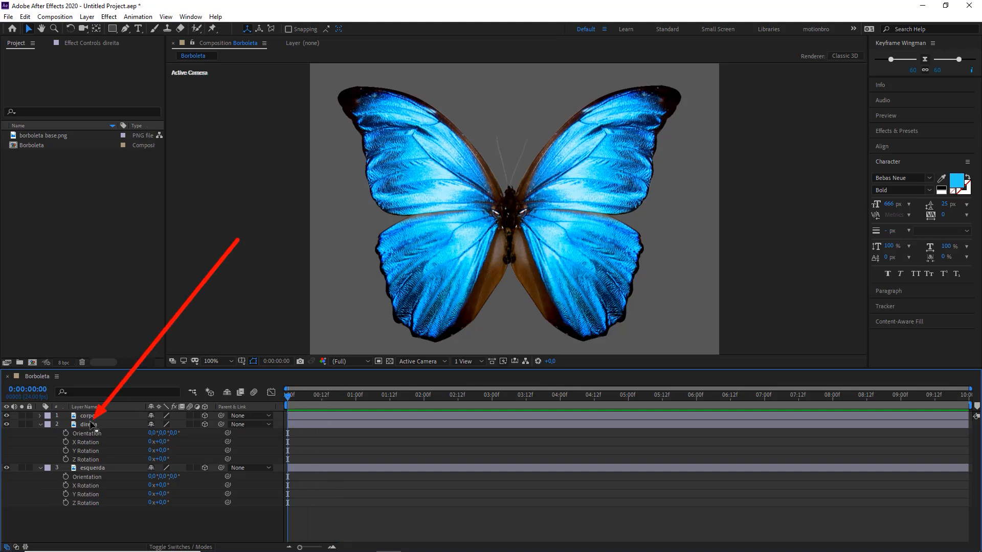
Step: Select the direita and esquerda layers together, collapse them, and show their rotation properties again
{"action": "left_click", "coordinate": [91, 424]}
{"action": "left_click", "coordinate": [91, 467], "text": "shift"}
{"action": "right_click", "coordinate": [41, 432]}
{"action": "key", "text": "Escape"}
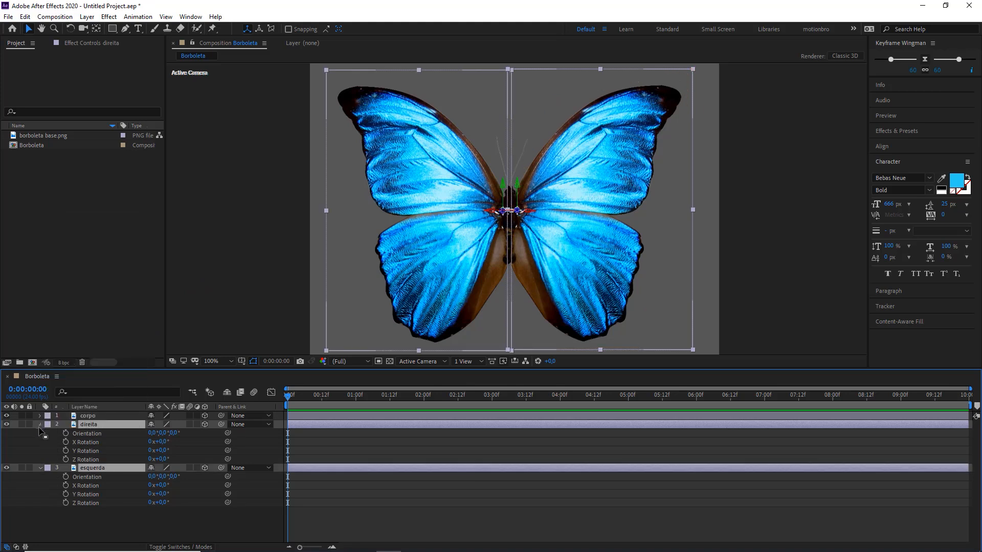
{"action": "left_click", "coordinate": [39, 425]}
{"action": "left_click_drag", "start_coordinate": [95, 469], "coordinate": [85, 424]}
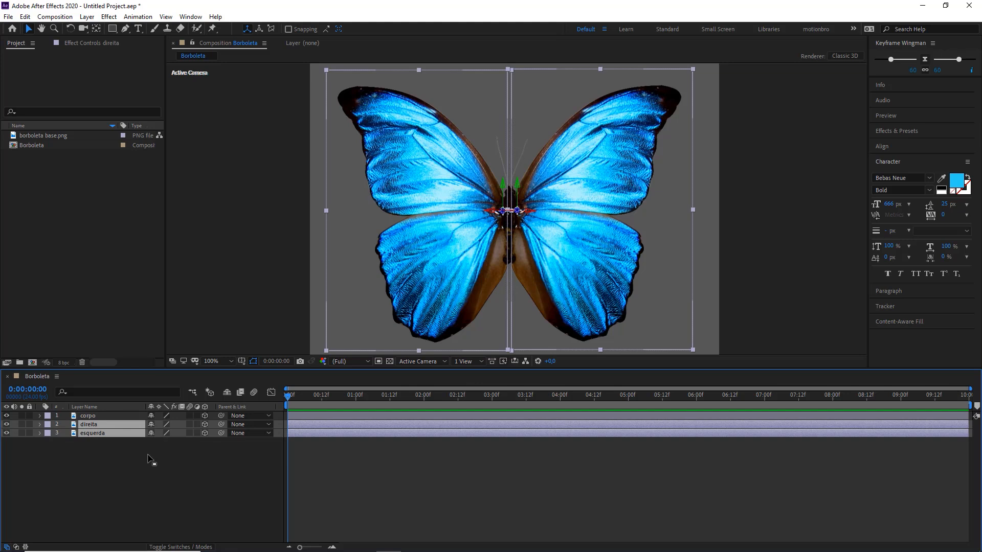
{"action": "key", "text": "r"}
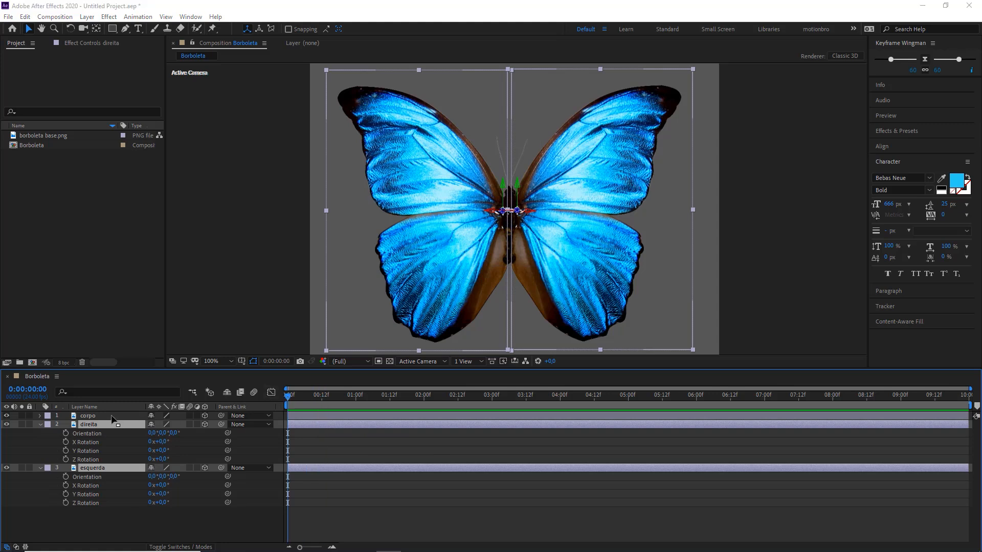
Step: Start Y Rotation keyframing on both wing layers at the first frame
{"action": "mouse_move", "coordinate": [188, 272]}
{"action": "left_mouse_down"}
{"action": "mouse_move", "coordinate": [117, 349]}
{"action": "mouse_move", "coordinate": [68, 449]}
{"action": "mouse_move", "coordinate": [89, 449]}
{"action": "mouse_move", "coordinate": [68, 452]}
{"action": "left_mouse_up"}
{"action": "key", "text": "Escape"}
{"action": "left_click", "coordinate": [66, 451]}
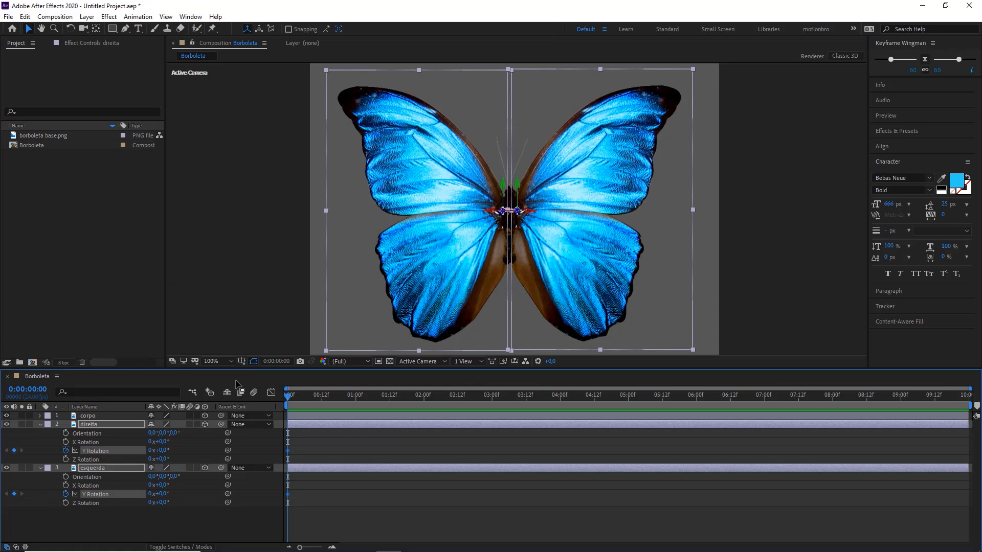
{"action": "mouse_move", "coordinate": [221, 284]}
{"action": "left_mouse_down"}
{"action": "mouse_move", "coordinate": [95, 468]}
{"action": "mouse_move", "coordinate": [114, 464]}
{"action": "mouse_move", "coordinate": [108, 414]}
{"action": "mouse_move", "coordinate": [307, 461]}
{"action": "mouse_move", "coordinate": [285, 448]}
{"action": "left_mouse_up"}
{"action": "left_click_drag", "start_coordinate": [192, 450], "coordinate": [281, 493]}
{"action": "left_click", "coordinate": [309, 441]}
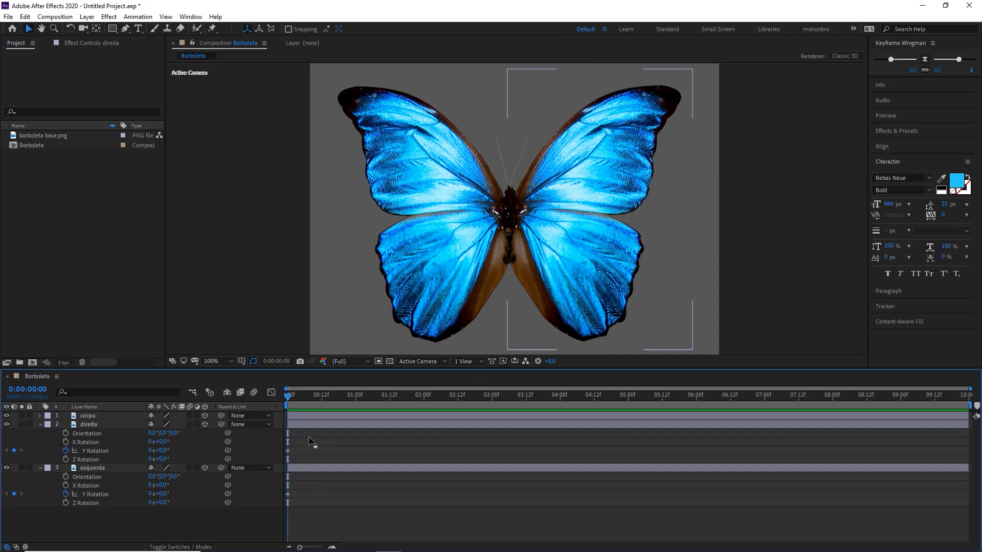
Step: Add a Y Rotation keyframe to both the direita and esquerda layers at frame 4
{"action": "key", "text": "Page_Down"}
{"action": "key", "text": "Page_Down"}
{"action": "key", "text": "Page_Down"}
{"action": "key", "text": "Page_Down"}
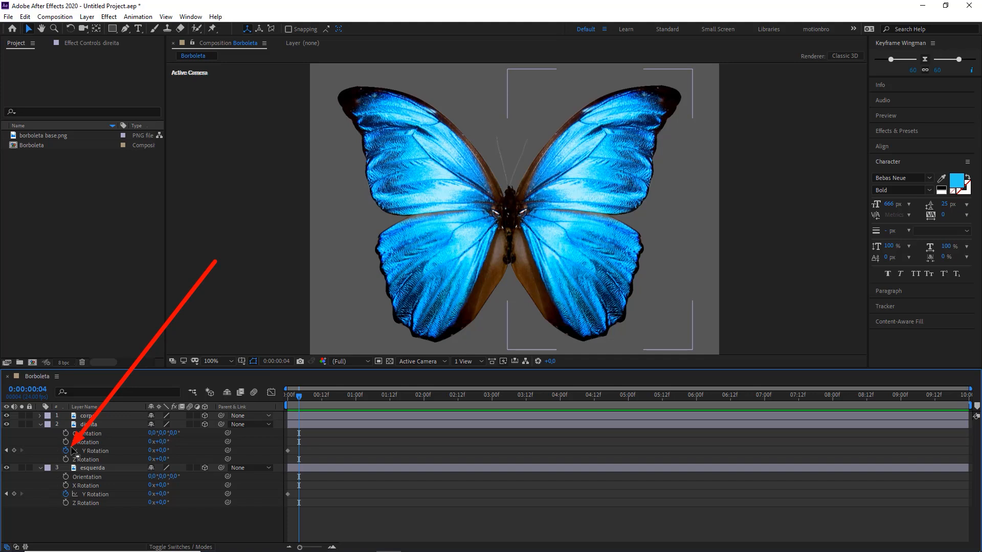
{"action": "left_click", "coordinate": [15, 450]}
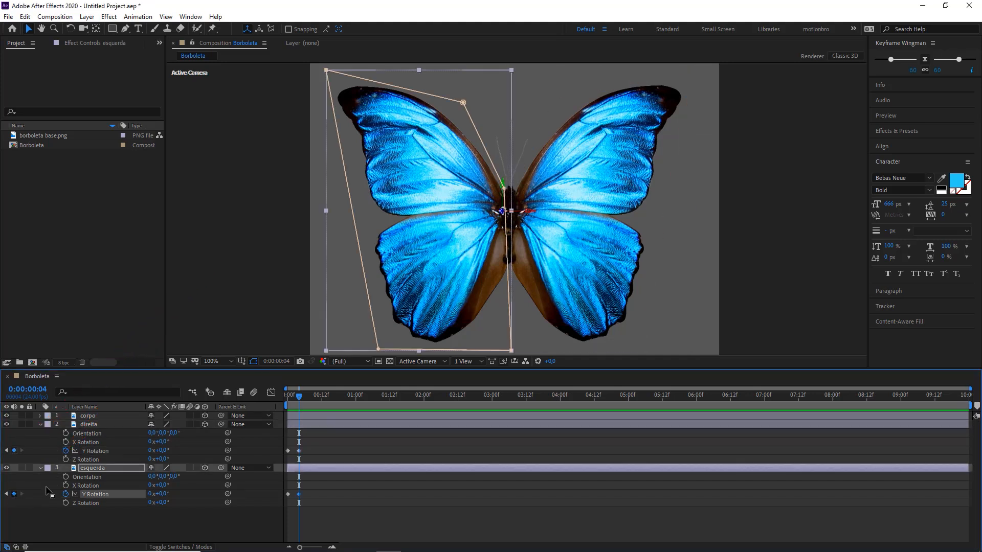
{"action": "left_click", "coordinate": [14, 494]}
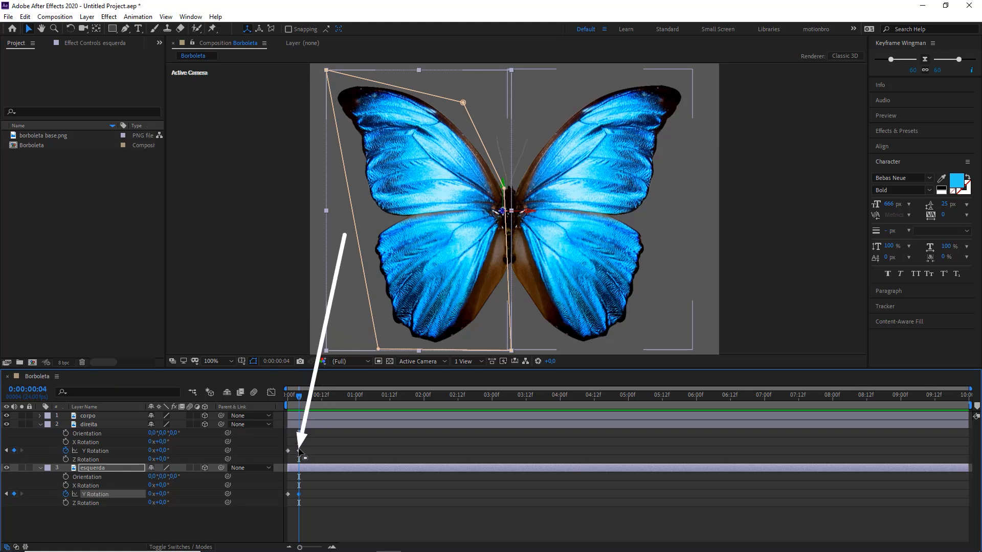
Step: At the first frame, set the direita layer's Y Rotation to 70°
{"action": "left_click_drag", "start_coordinate": [300, 397], "coordinate": [278, 403]}
{"action": "key", "text": "equal"}
{"action": "key", "text": "equal"}
{"action": "key", "text": "equal"}
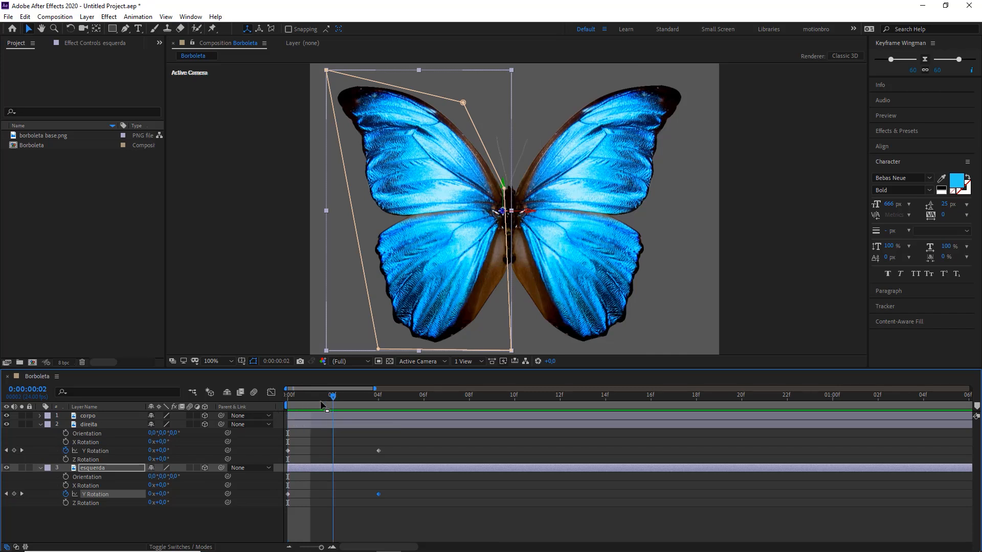
{"action": "left_click", "coordinate": [321, 448]}
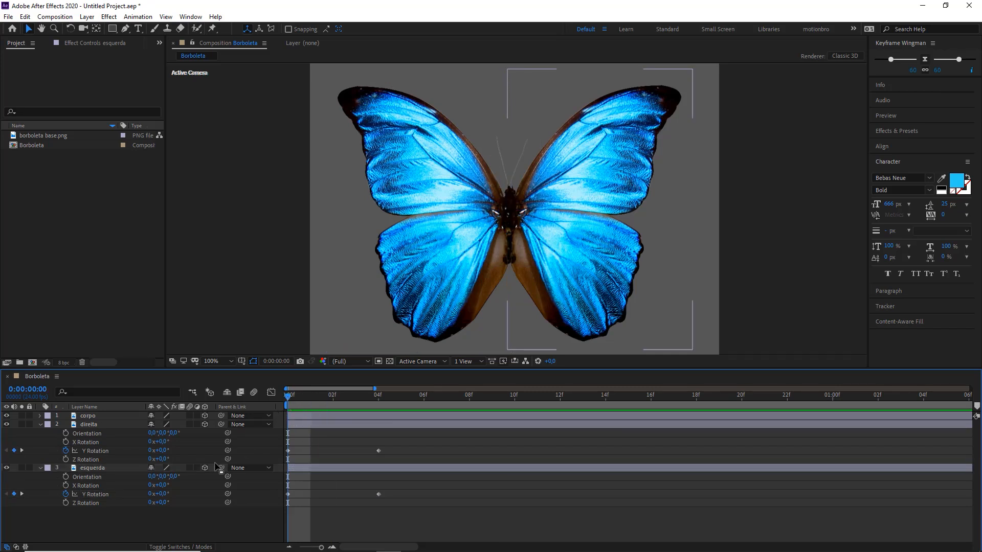
{"action": "left_click", "coordinate": [96, 451]}
{"action": "left_click_drag", "start_coordinate": [164, 452], "coordinate": [199, 452]}
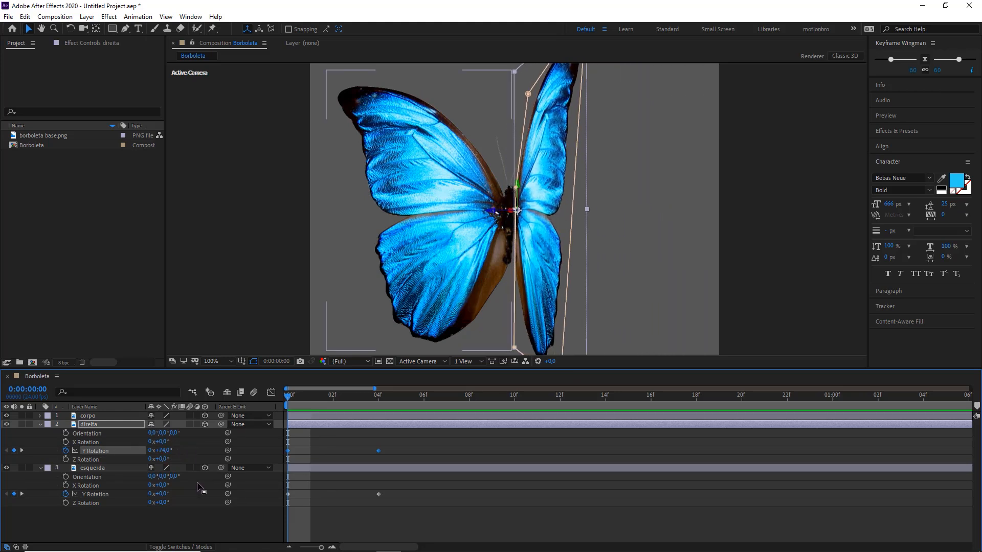
{"action": "left_click", "coordinate": [161, 451]}
{"action": "type", "text": "70"}
{"action": "key", "text": "Return"}
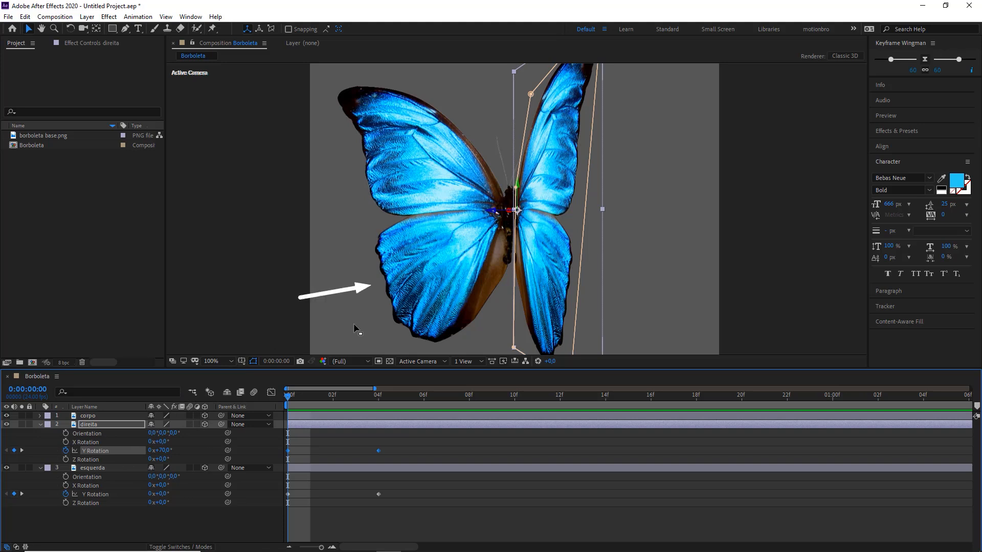
{"action": "left_click", "coordinate": [311, 488]}
Step: At the first frame, set the esquerda layer's Y Rotation to -70°
{"action": "left_click_drag", "start_coordinate": [160, 495], "coordinate": [210, 497]}
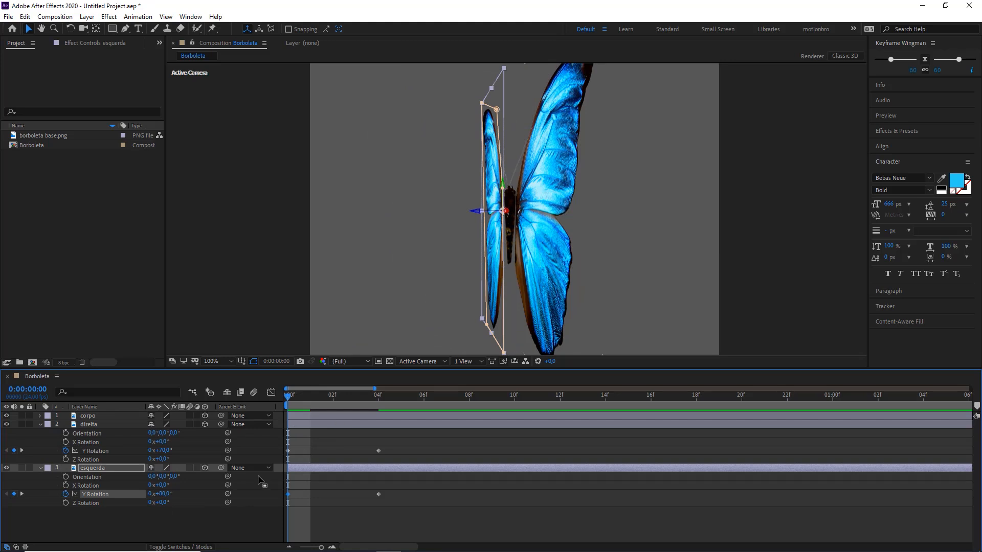
{"action": "key", "text": "ctrl+z"}
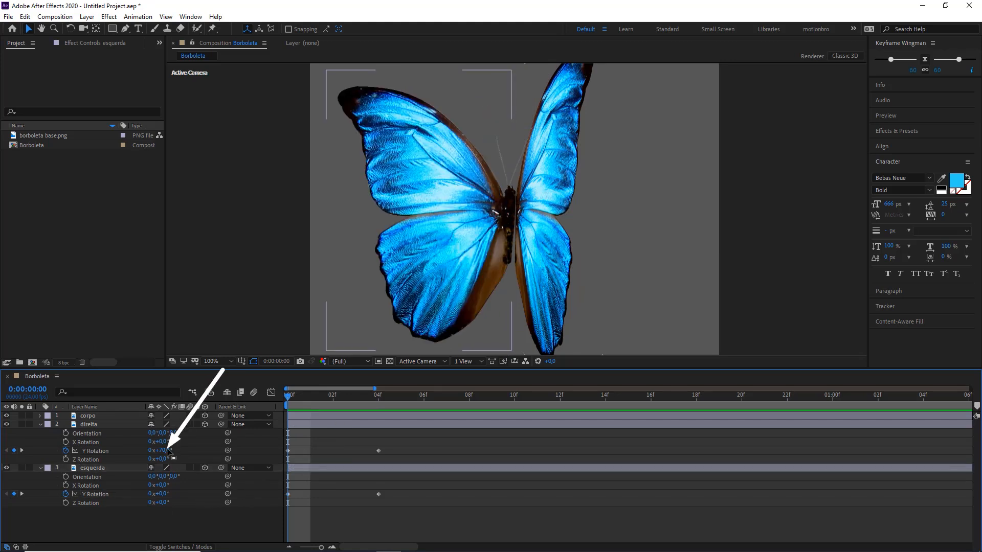
{"action": "left_click", "coordinate": [164, 494]}
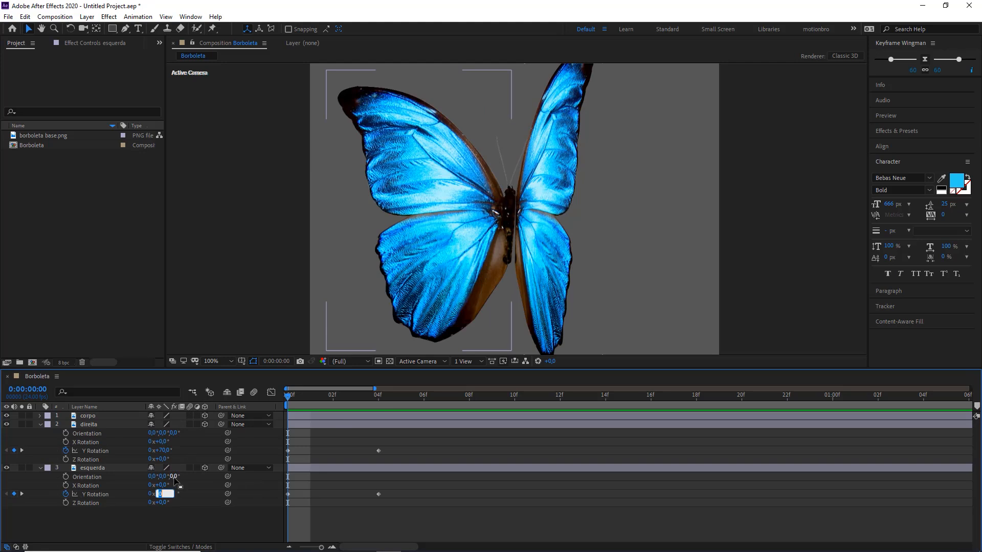
{"action": "type", "text": "-70"}
{"action": "key", "text": "Return"}
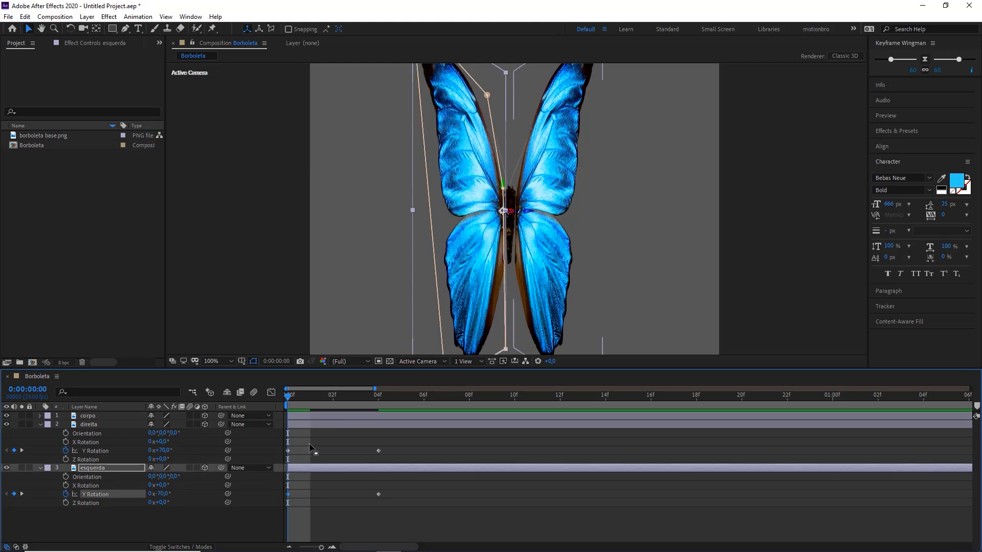
{"action": "left_click", "coordinate": [313, 450]}
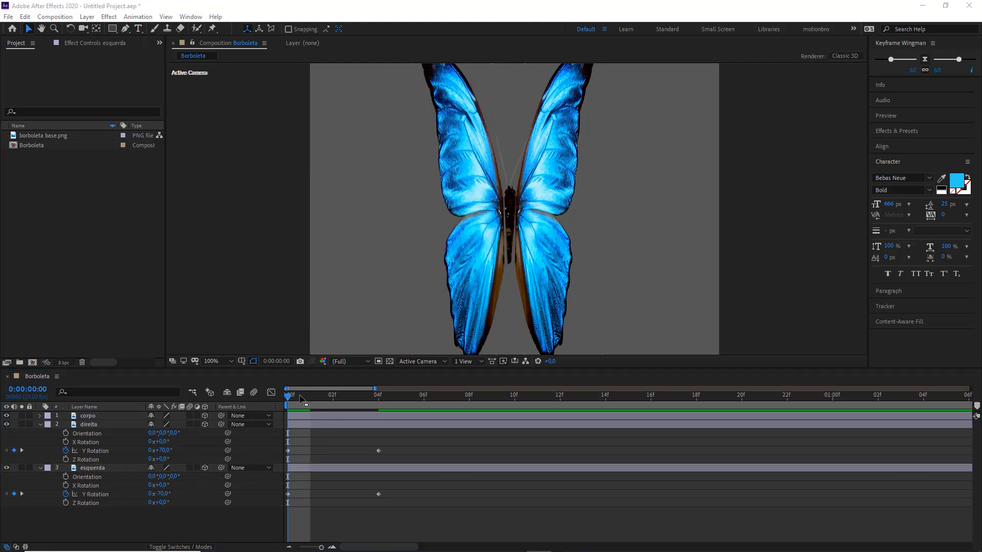
Step: At frame 4, set the direita layer's Y Rotation to -70°
{"action": "left_click", "coordinate": [368, 396]}
{"action": "left_click_drag", "start_coordinate": [367, 395], "coordinate": [379, 397]}
{"action": "left_click_drag", "start_coordinate": [467, 308], "coordinate": [377, 469]}
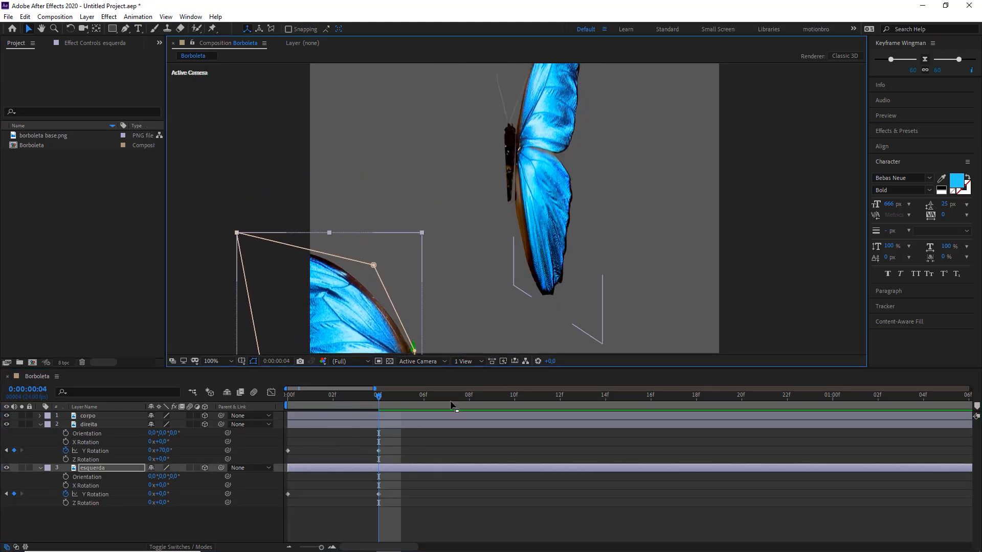
{"action": "key", "text": "ctrl+z"}
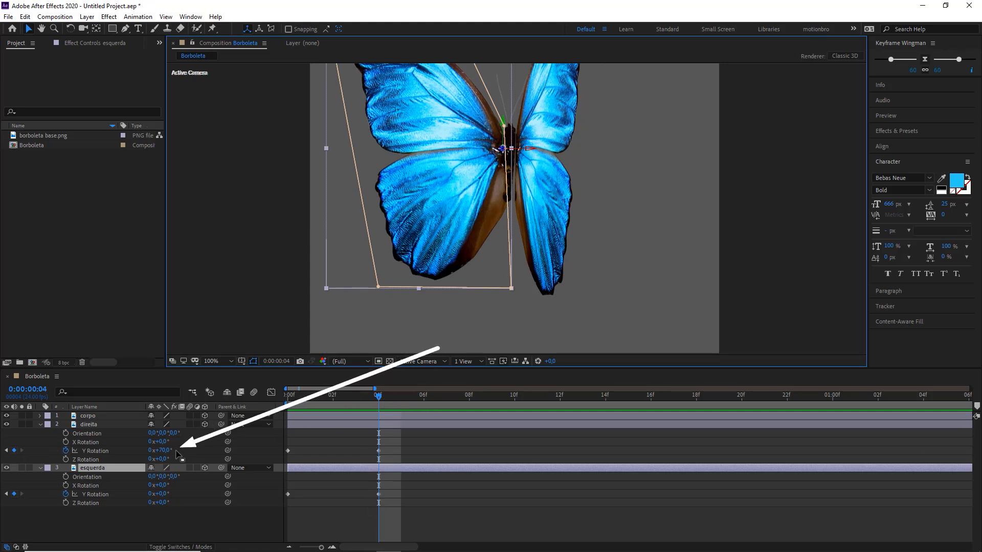
{"action": "left_click", "coordinate": [169, 451]}
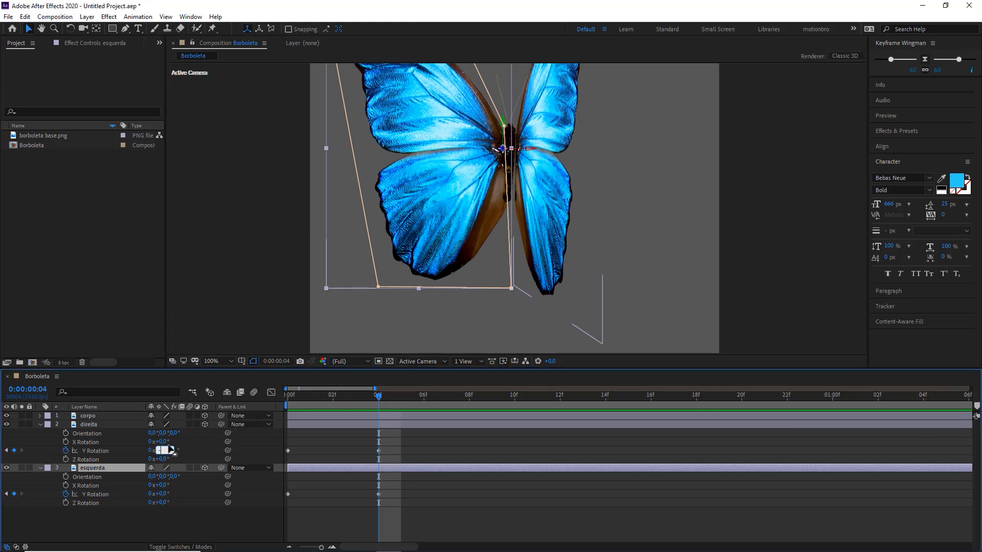
{"action": "type", "text": "-70"}
{"action": "key", "text": "Return"}
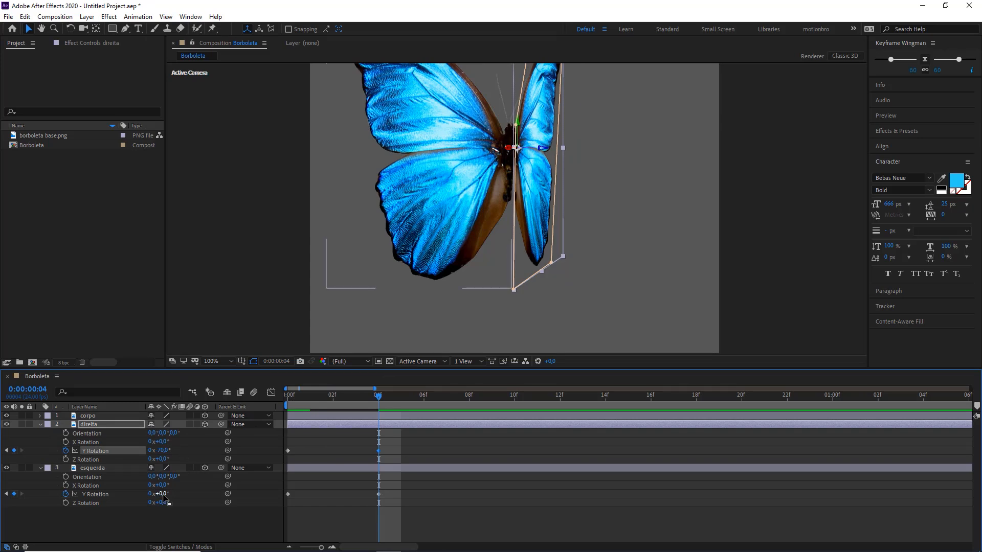
Step: At frame 4, set the esquerda layer's Y Rotation to 70°
{"action": "left_click", "coordinate": [162, 495]}
{"action": "type", "text": "70"}
{"action": "key", "text": "Return"}
Step: Fit the whole composition in the viewer and preview the wing flap from the first frame to frame 4
{"action": "key", "text": "Home"}
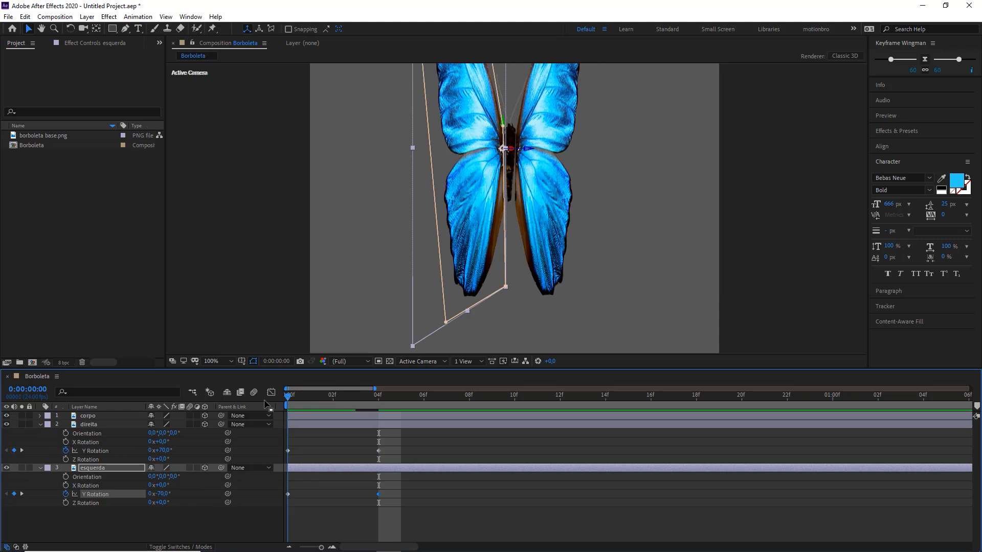
{"action": "left_click", "coordinate": [218, 361]}
{"action": "left_click", "coordinate": [220, 376]}
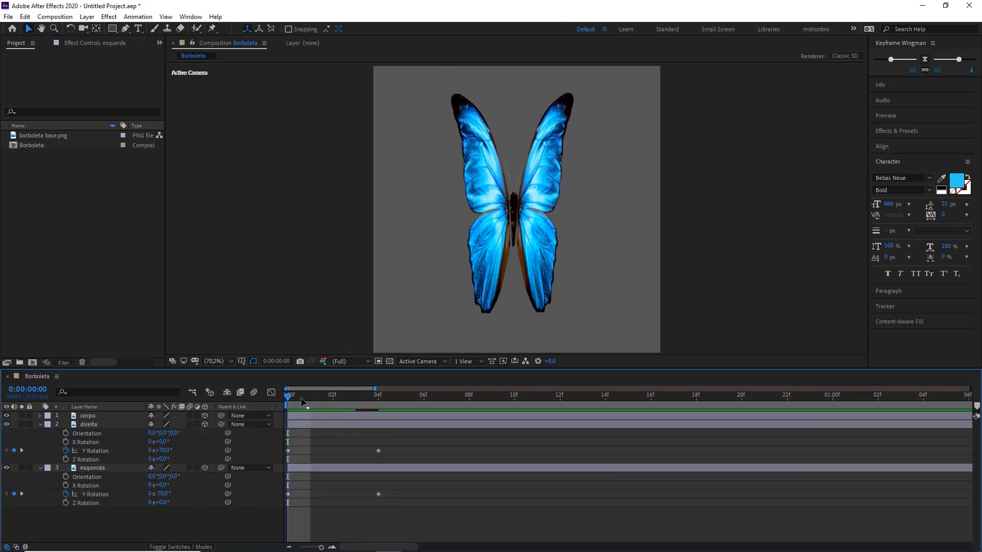
{"action": "key", "text": "space"}
{"action": "key", "text": "space"}
{"action": "left_click_drag", "start_coordinate": [276, 399], "coordinate": [391, 397]}
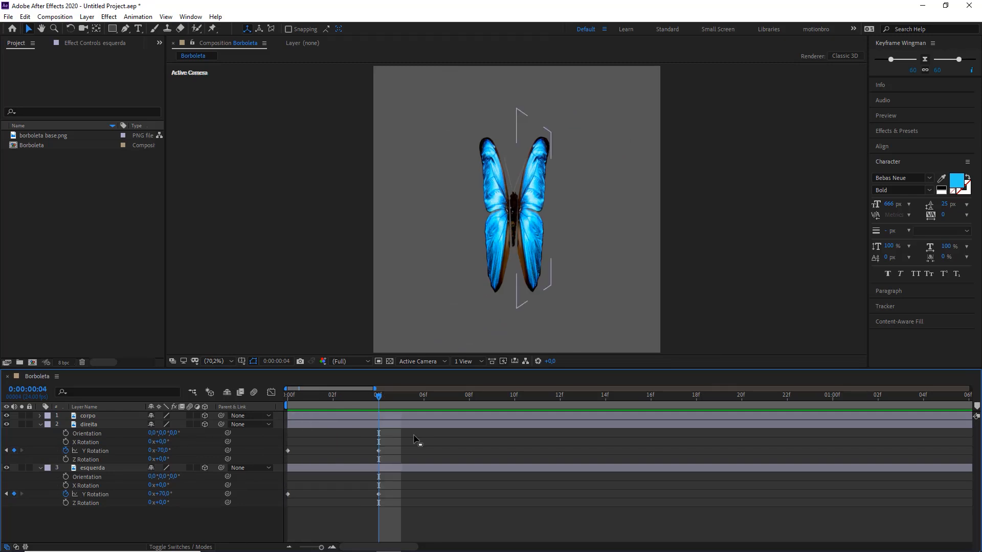
{"action": "key", "text": "space"}
{"action": "key", "text": "space"}
Step: Show the composition's full duration in the timeline, return to the first frame, and check the wings' Y Rotation keyframes
{"action": "key", "text": "minus"}
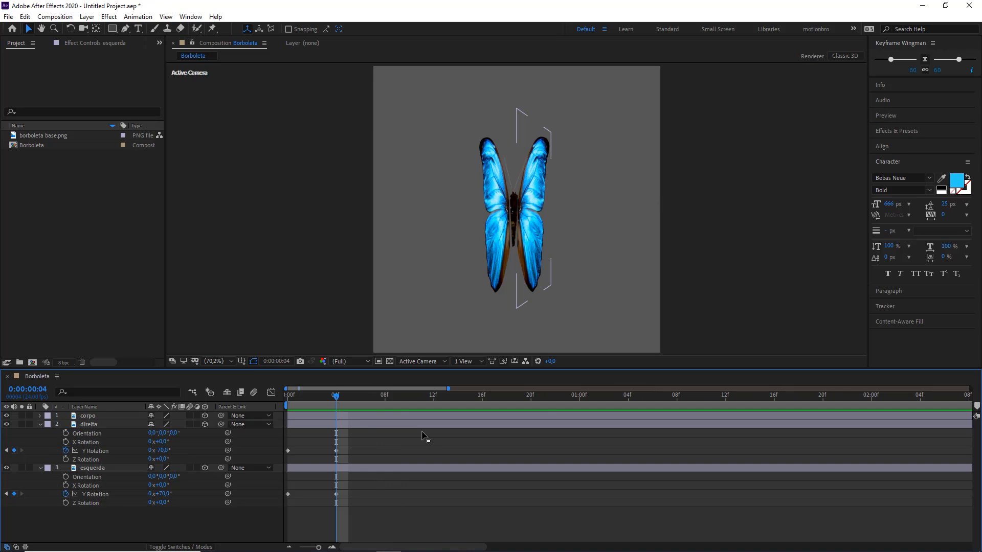
{"action": "key", "text": "minus"}
{"action": "key", "text": "minus"}
{"action": "key", "text": "minus"}
{"action": "left_click_drag", "start_coordinate": [300, 397], "coordinate": [288, 401]}
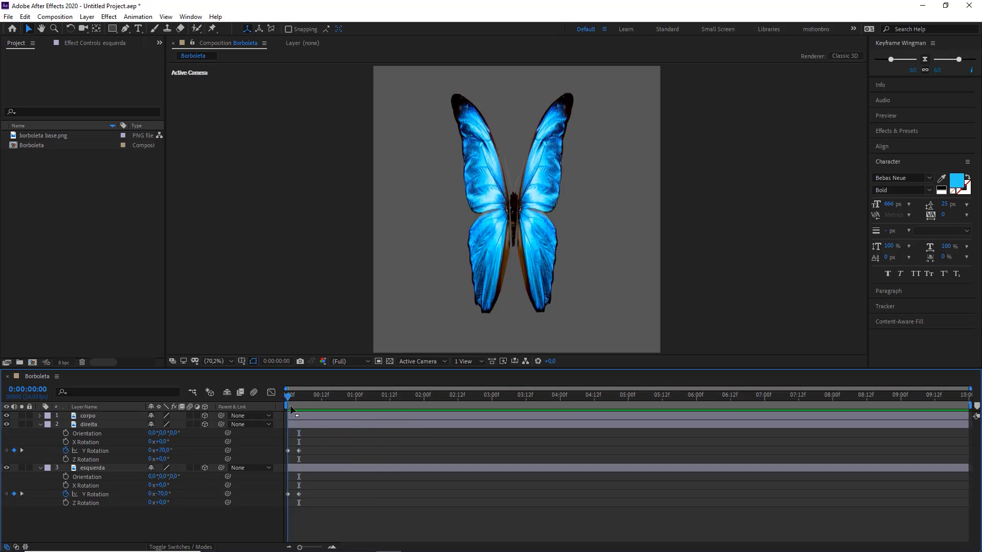
{"action": "left_click_drag", "start_coordinate": [318, 435], "coordinate": [284, 524]}
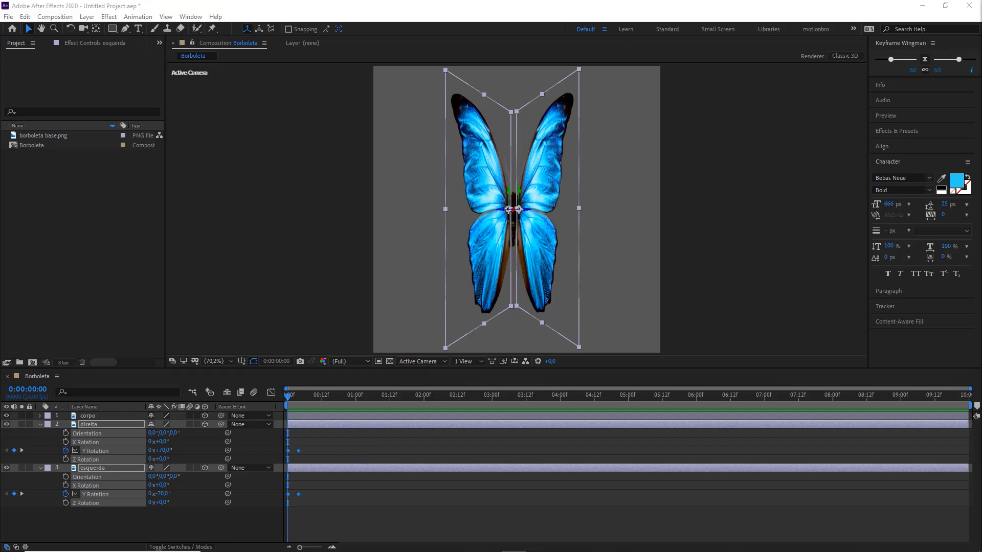
{"action": "left_click", "coordinate": [344, 455]}
{"action": "left_click", "coordinate": [347, 518]}
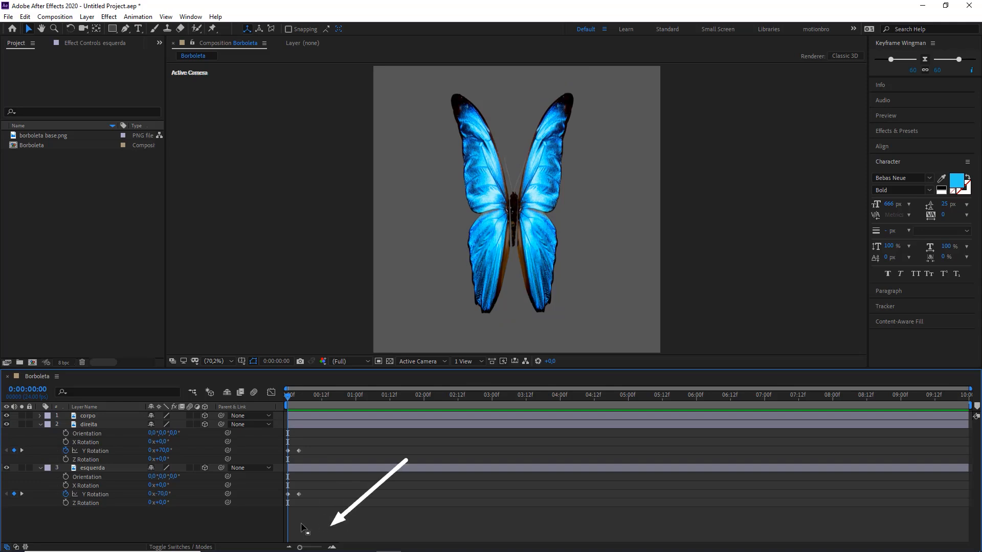
Step: Apply Easy Ease to all Y Rotation keyframes of the direita and esquerda layers and return to the first frame
{"action": "left_click_drag", "start_coordinate": [329, 521], "coordinate": [275, 440]}
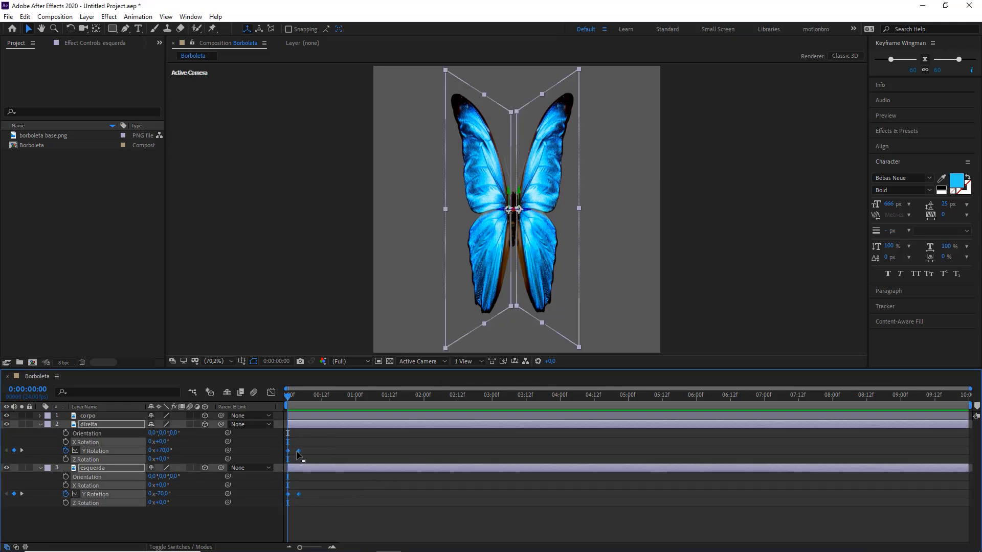
{"action": "double_click", "coordinate": [300, 453]}
{"action": "key", "text": "Escape"}
{"action": "right_click", "coordinate": [300, 453]}
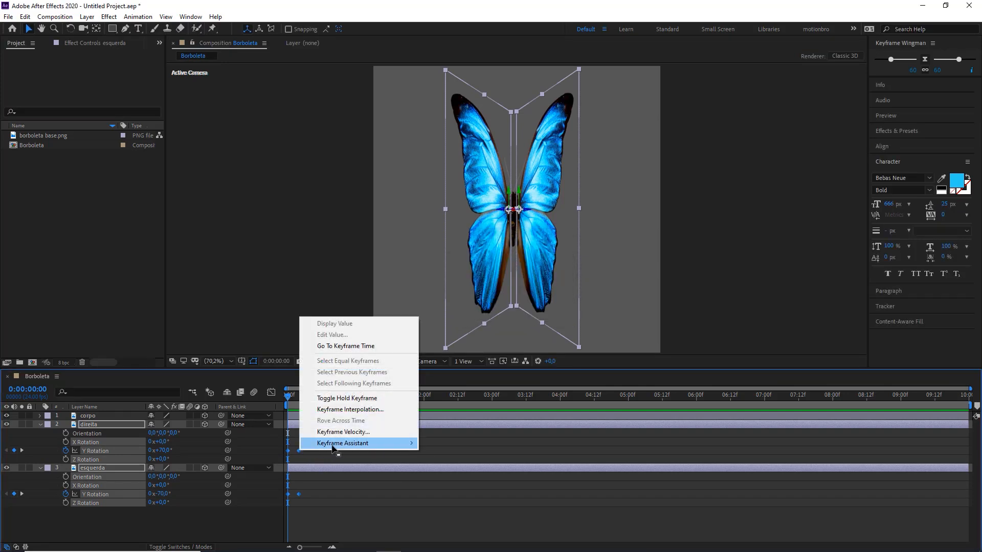
{"action": "mouse_move", "coordinate": [330, 446]}
{"action": "left_click_drag", "start_coordinate": [320, 513], "coordinate": [286, 445]}
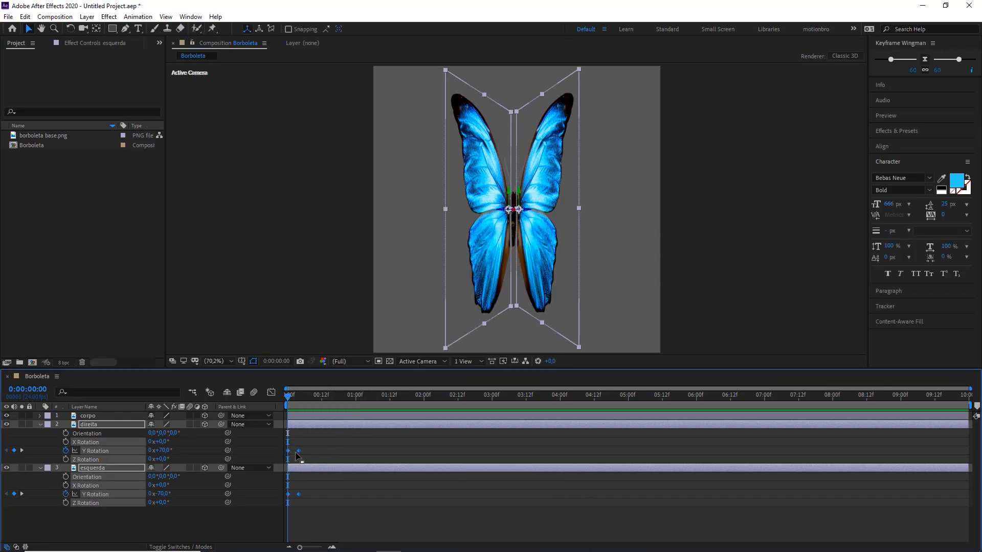
{"action": "right_click", "coordinate": [299, 453]}
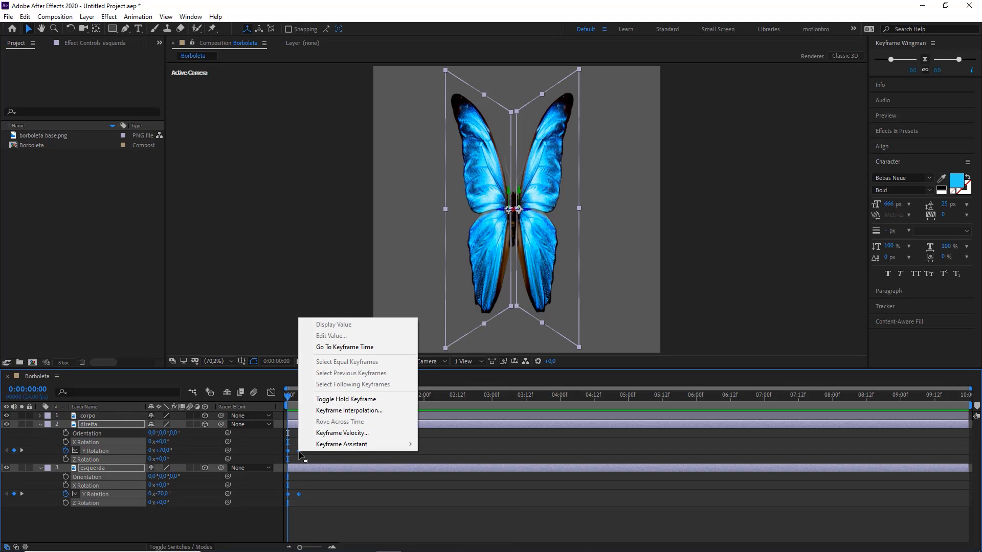
{"action": "mouse_move", "coordinate": [340, 446]}
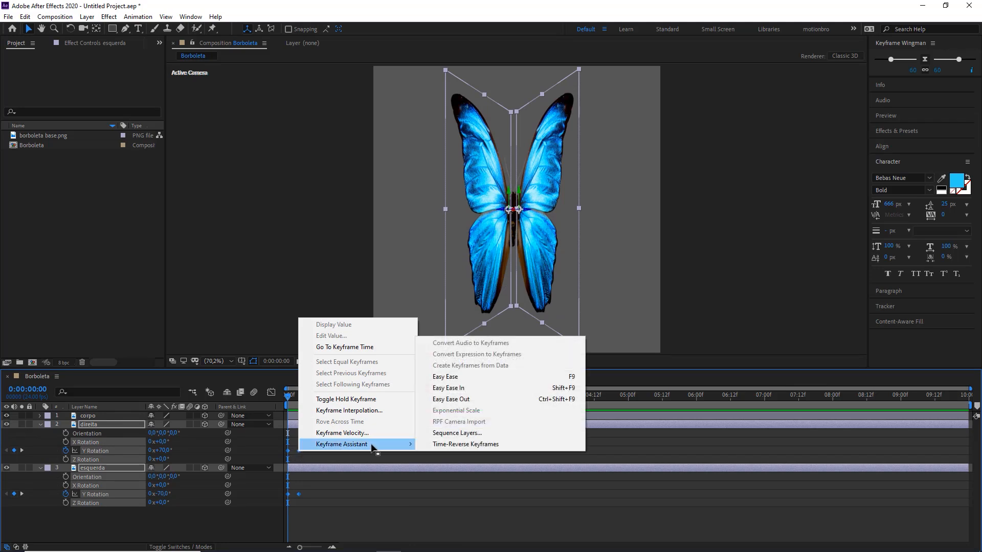
{"action": "left_click", "coordinate": [445, 380]}
{"action": "left_click", "coordinate": [317, 439]}
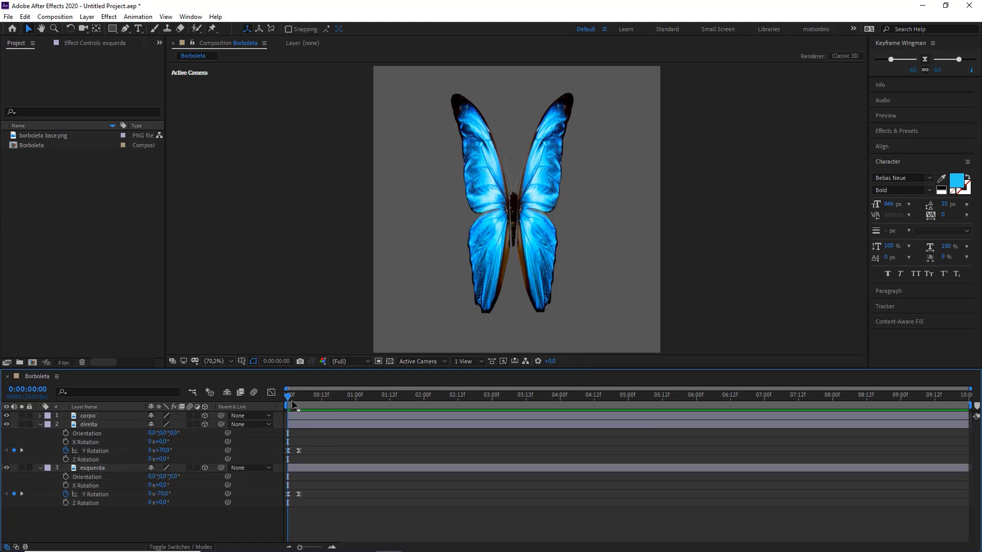
{"action": "left_click_drag", "start_coordinate": [293, 403], "coordinate": [285, 404]}
{"action": "left_click", "coordinate": [351, 447]}
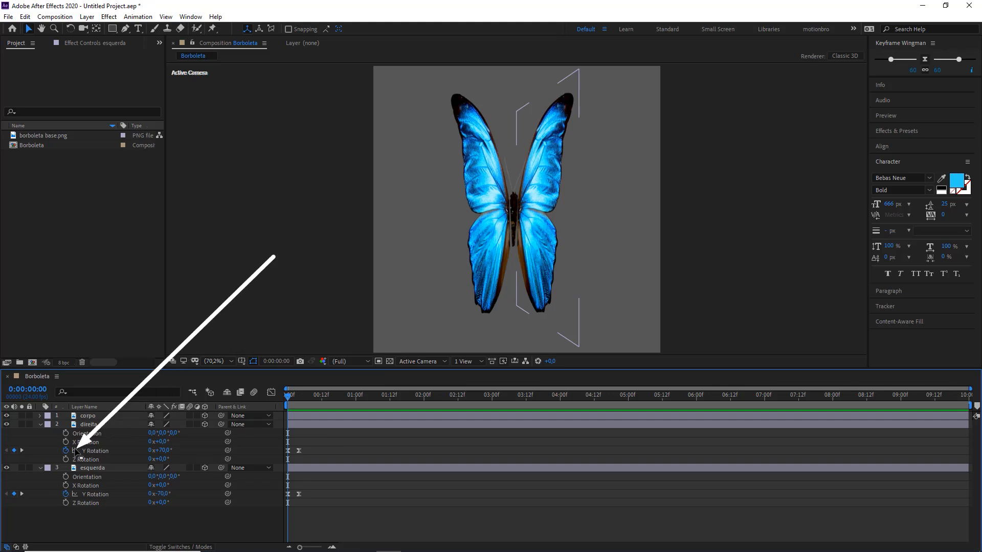
Step: Add the expression loopOut(type = "cycle", numKeyframes = 0) to the direita layer's Y Rotation
{"action": "left_click", "coordinate": [126, 442]}
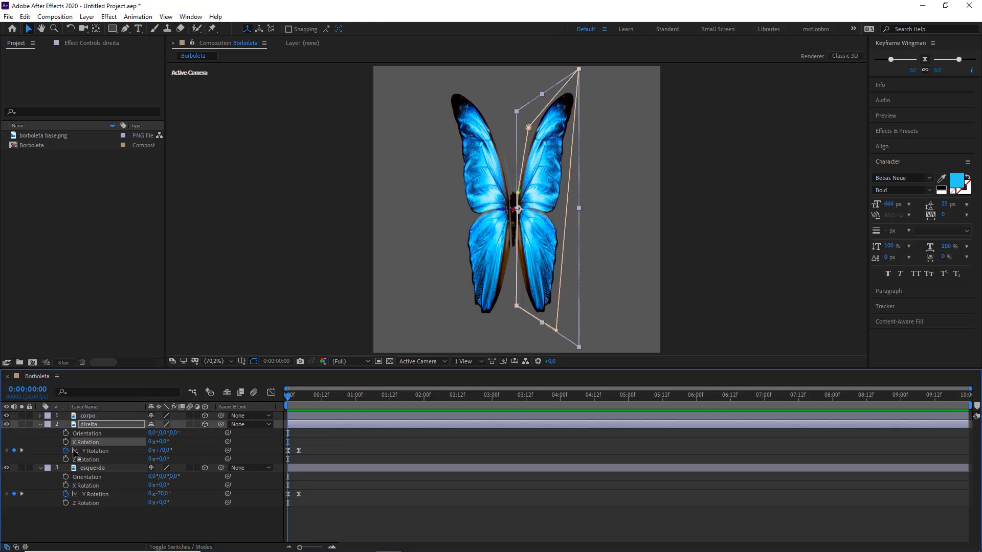
{"action": "left_click", "coordinate": [52, 455]}
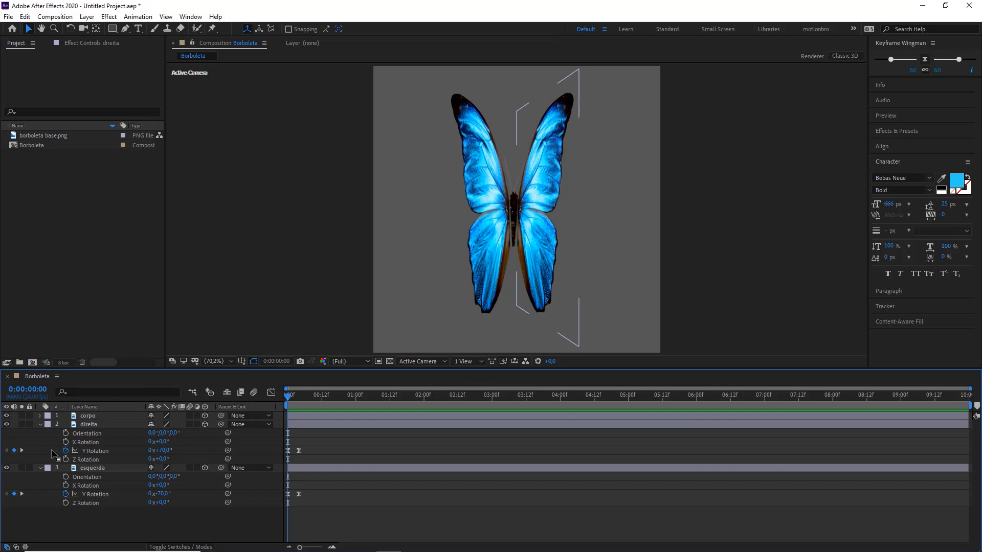
{"action": "left_click", "coordinate": [66, 450], "text": "alt"}
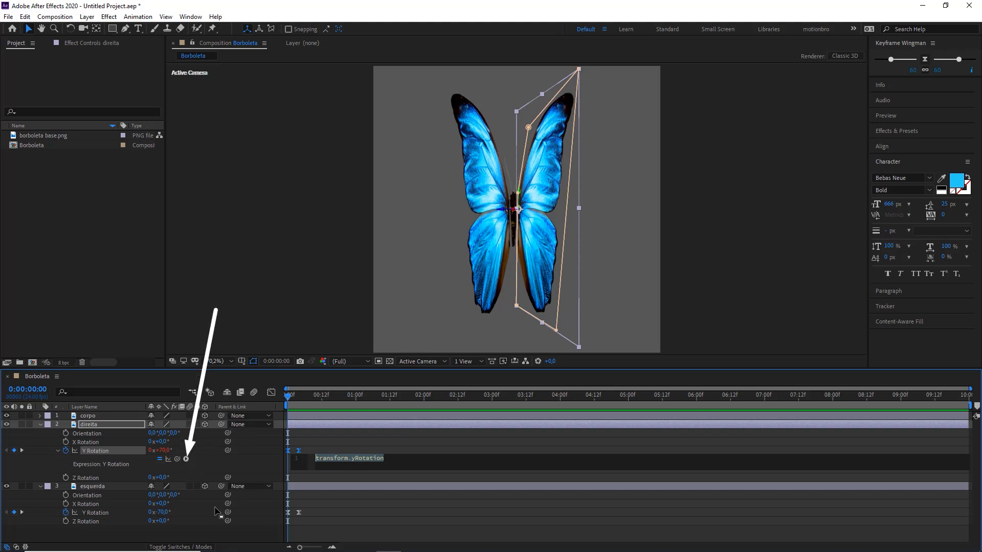
{"action": "left_click", "coordinate": [186, 460]}
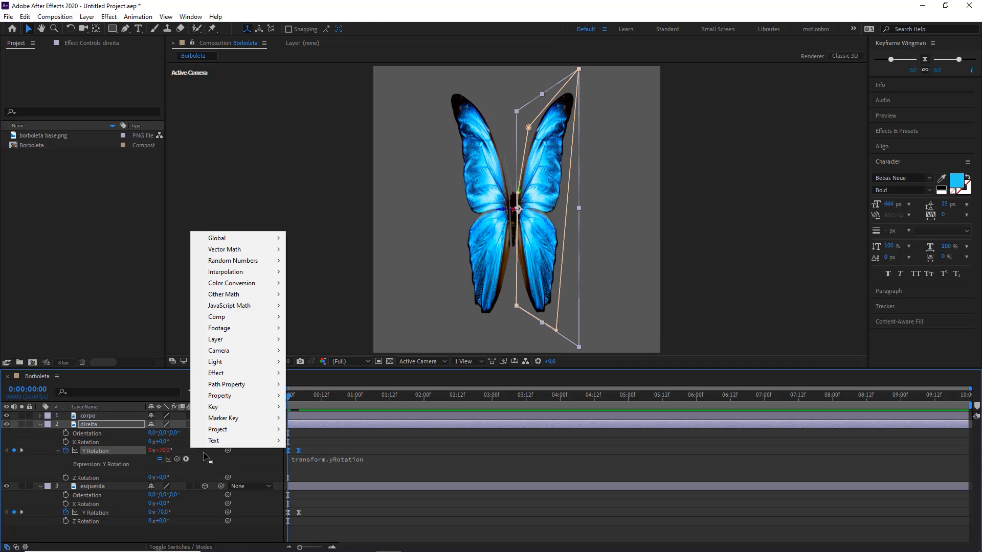
{"action": "mouse_move", "coordinate": [223, 398]}
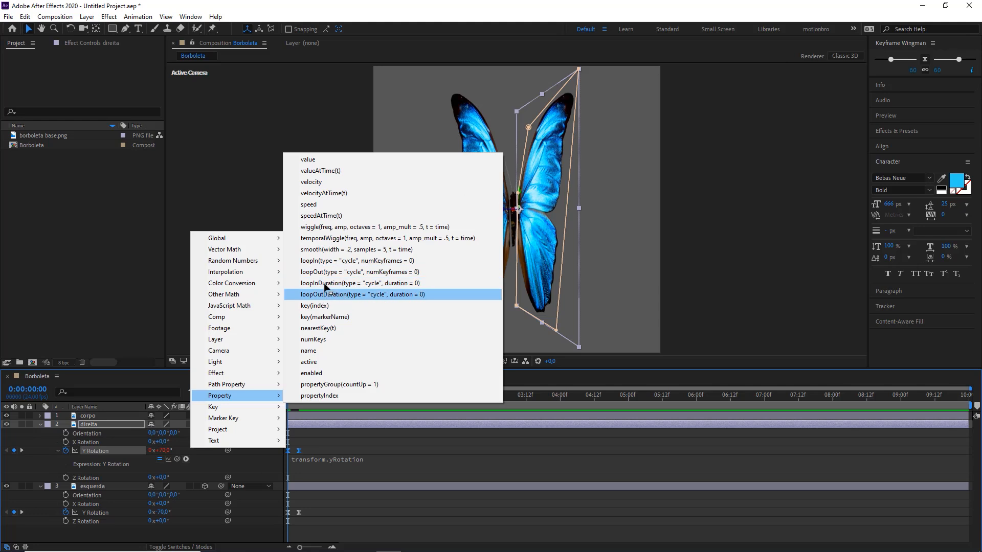
{"action": "left_click", "coordinate": [312, 272]}
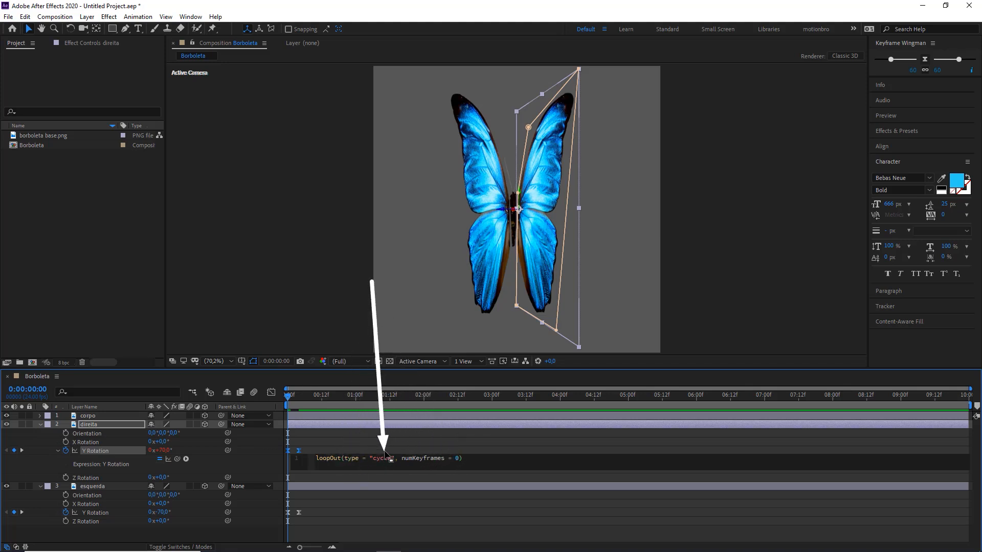
{"action": "left_click", "coordinate": [353, 445]}
{"action": "left_click", "coordinate": [342, 440]}
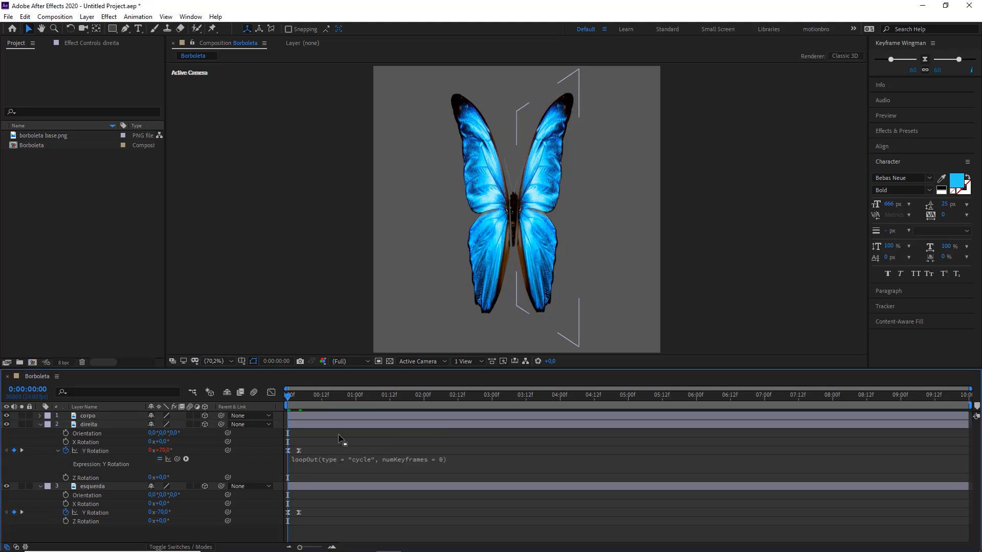
Step: Preview the direita wing's cycle loop, then scrub from the first frame to about frame 23
{"action": "key", "text": "space"}
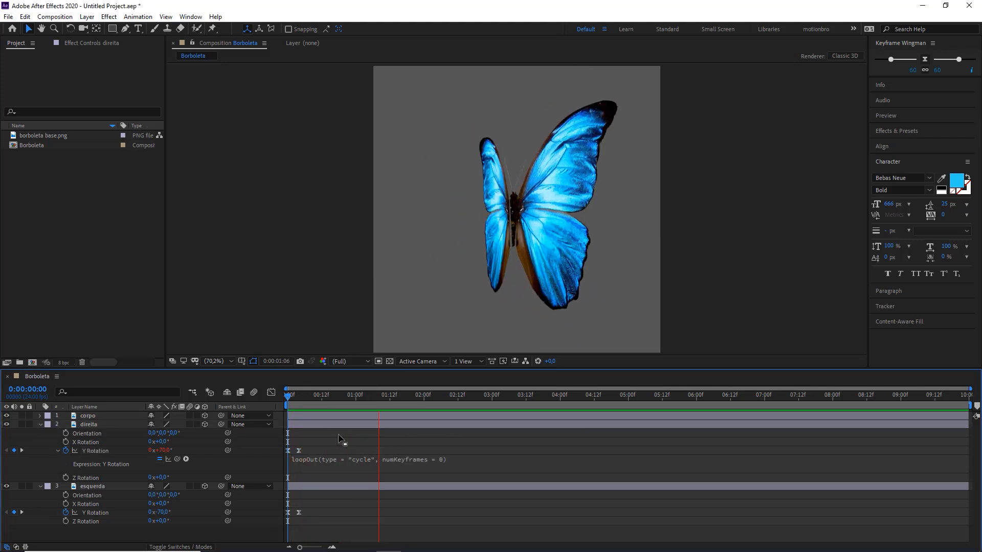
{"action": "key", "text": "space"}
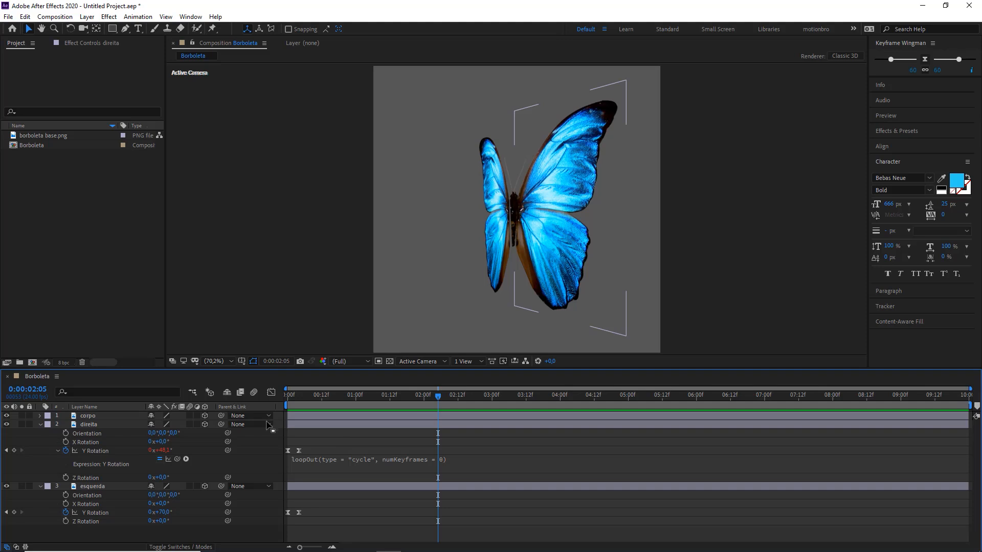
{"action": "key", "text": "Home"}
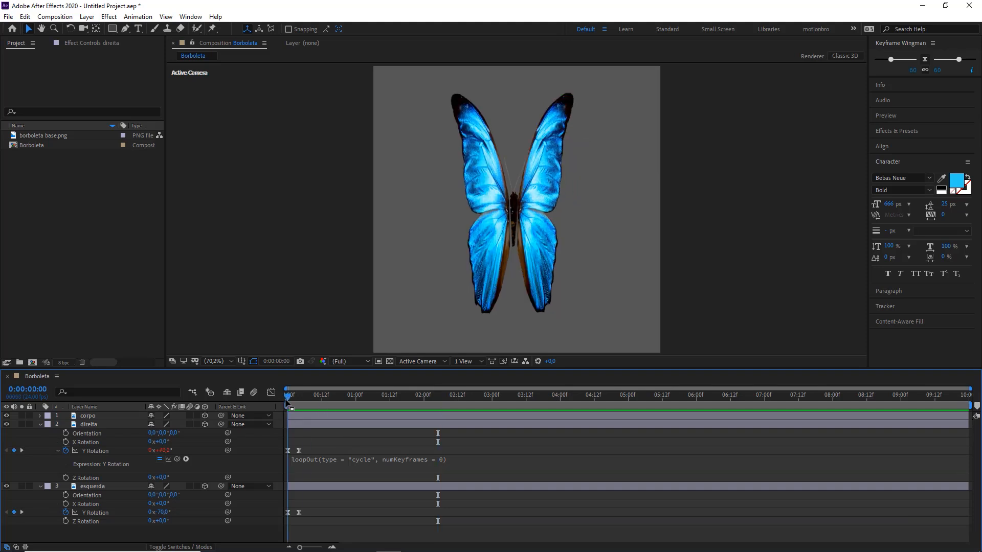
{"action": "left_click_drag", "start_coordinate": [287, 404], "coordinate": [353, 404]}
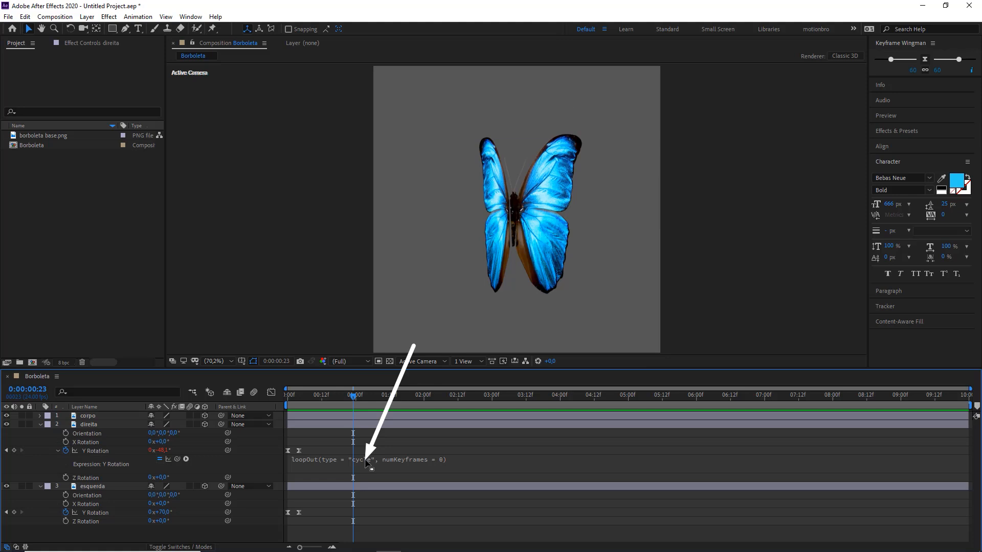
Step: Change the loop type in the direita layer's Y Rotation expression to "pingpong"
{"action": "left_click", "coordinate": [359, 463]}
{"action": "left_click", "coordinate": [373, 460]}
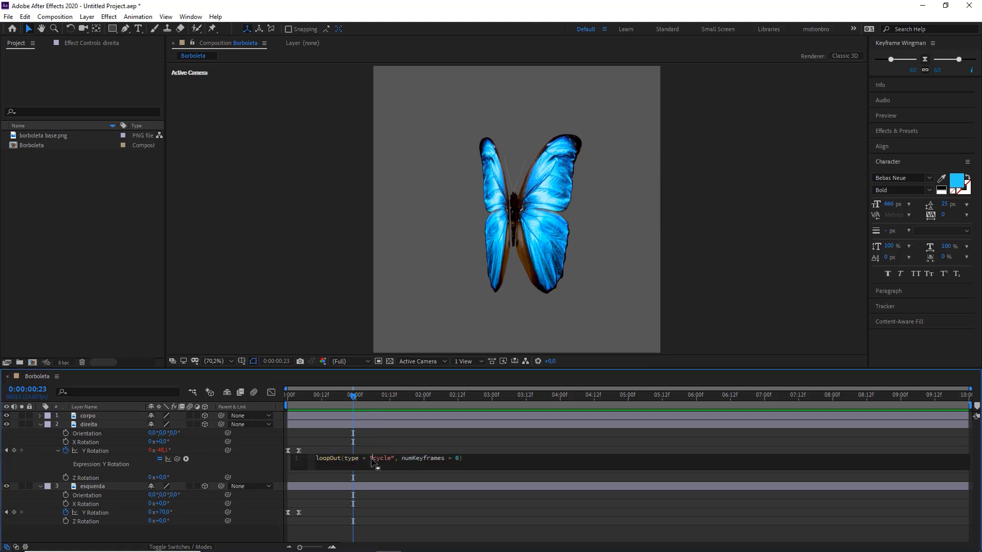
{"action": "key", "text": "Delete"}
{"action": "key", "text": "Delete"}
{"action": "key", "text": "Delete"}
{"action": "key", "text": "Delete"}
{"action": "key", "text": "Delete"}
{"action": "key", "text": "Delete"}
{"action": "type", "text": "\"pingpong"}
{"action": "left_click", "coordinate": [412, 438]}
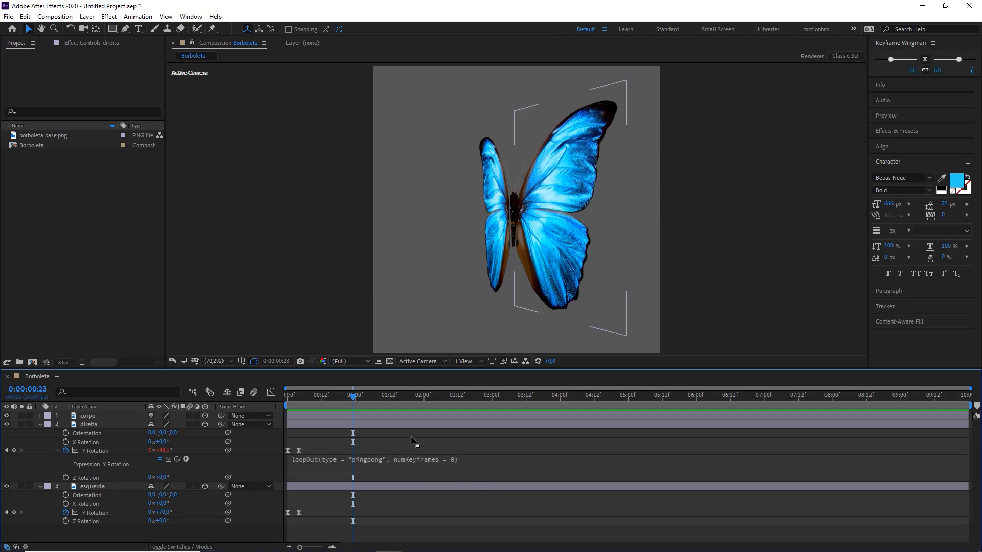
Step: Preview the direita wing's ping-pong loop from the start and return to the first frame
{"action": "key", "text": "Home"}
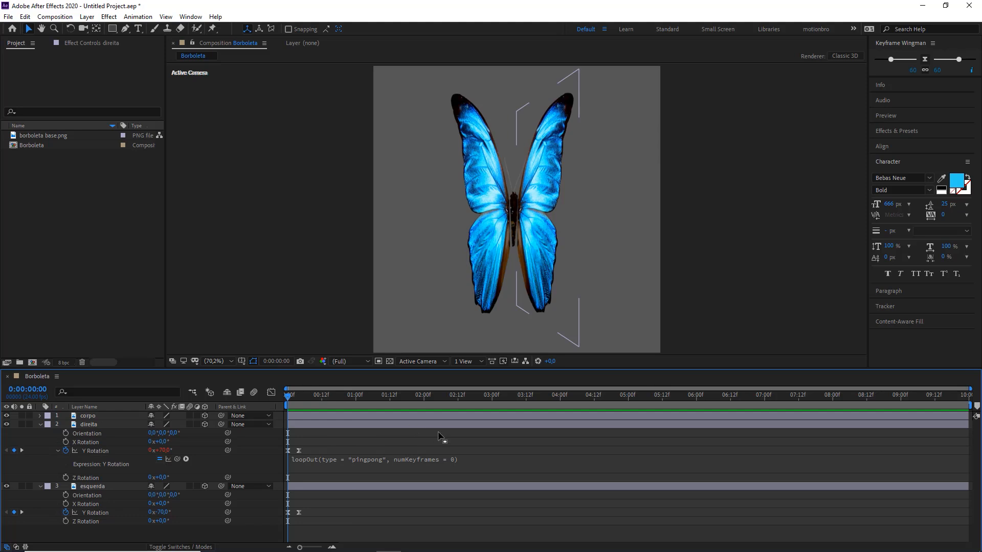
{"action": "key", "text": "space"}
{"action": "key", "text": "space"}
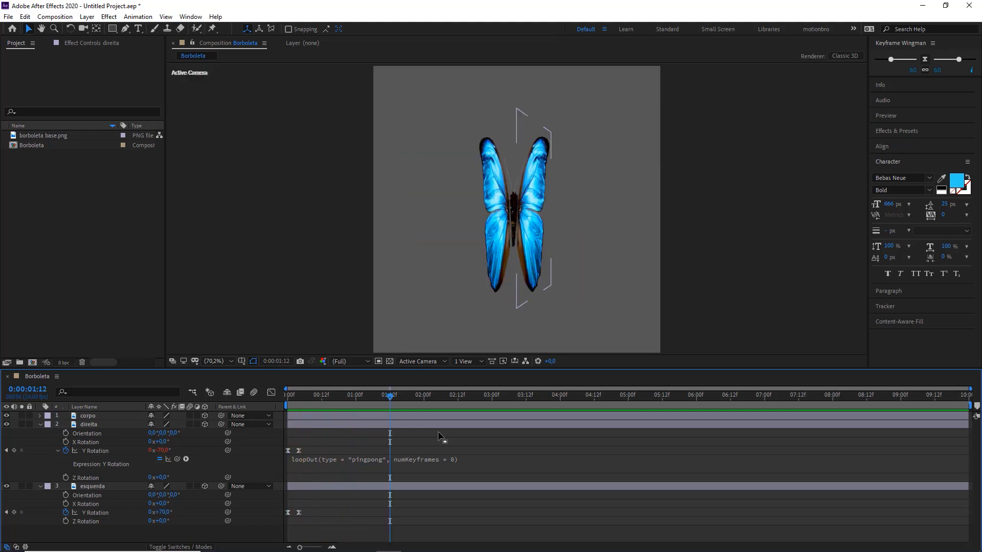
{"action": "key", "text": "Home"}
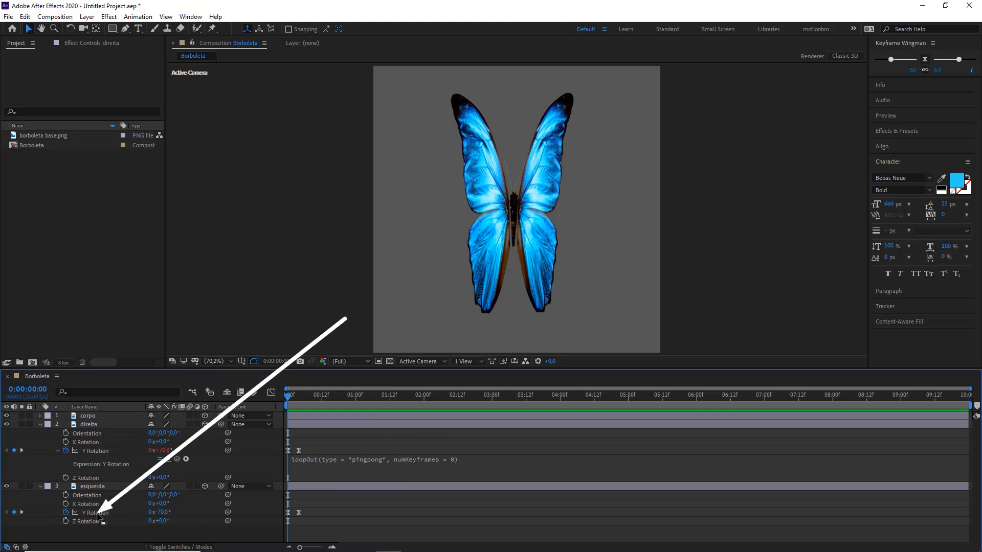
Step: Copy the direita layer's whole ping-pong loopOut expression to the esquerda layer's Y Rotation
{"action": "left_click", "coordinate": [326, 461]}
{"action": "left_click_drag", "start_coordinate": [483, 463], "coordinate": [314, 460]}
{"action": "key", "text": "ctrl+c"}
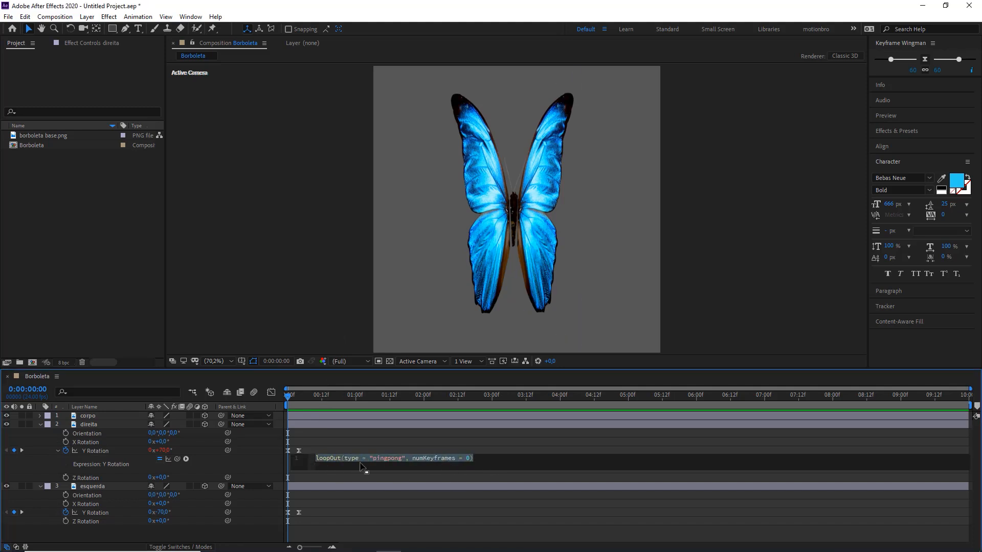
{"action": "left_click", "coordinate": [334, 515]}
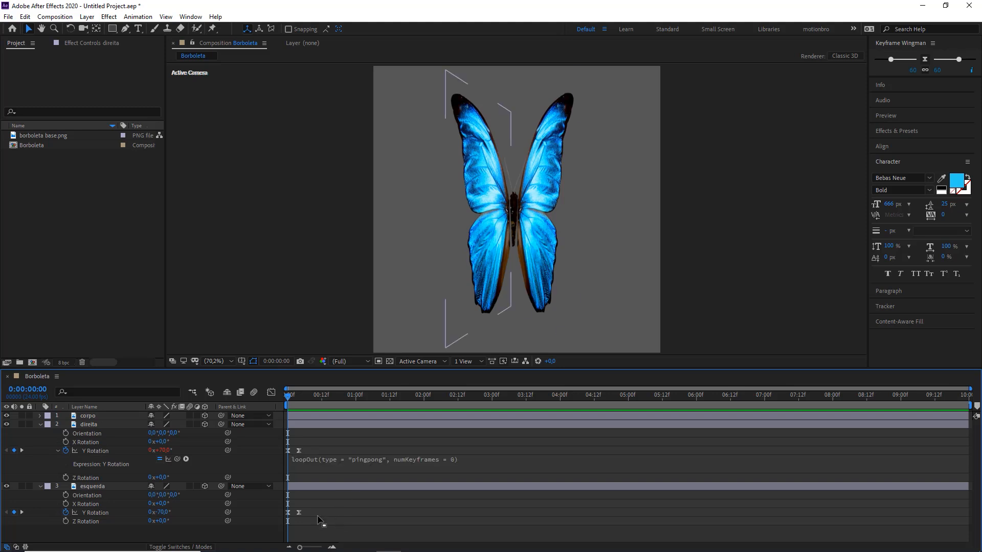
{"action": "left_click", "coordinate": [66, 513], "text": "alt"}
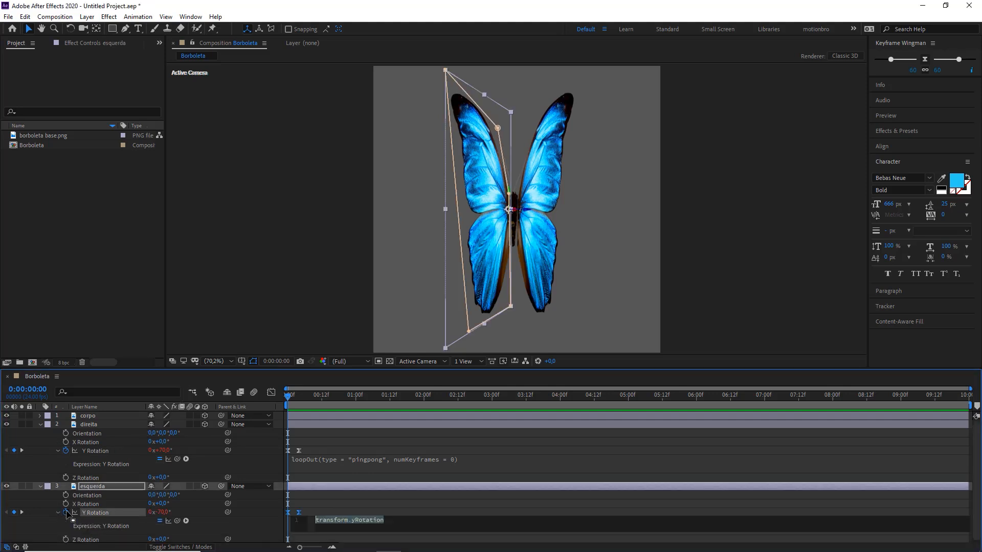
{"action": "key", "text": "ctrl+v"}
{"action": "left_click", "coordinate": [363, 499]}
Step: Preview both wings flapping together and collapse the properties of the wing layers
{"action": "key", "text": "space"}
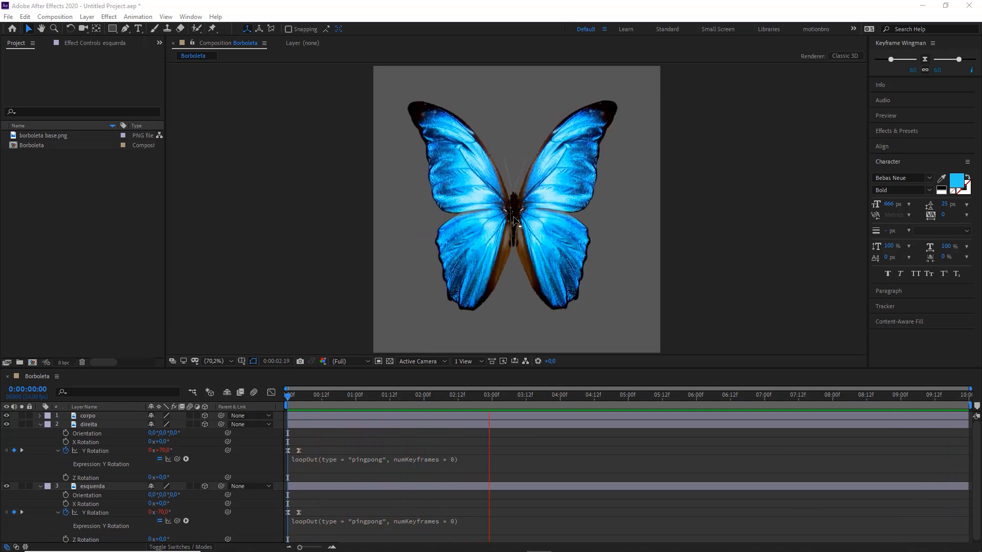
{"action": "left_click", "coordinate": [497, 443]}
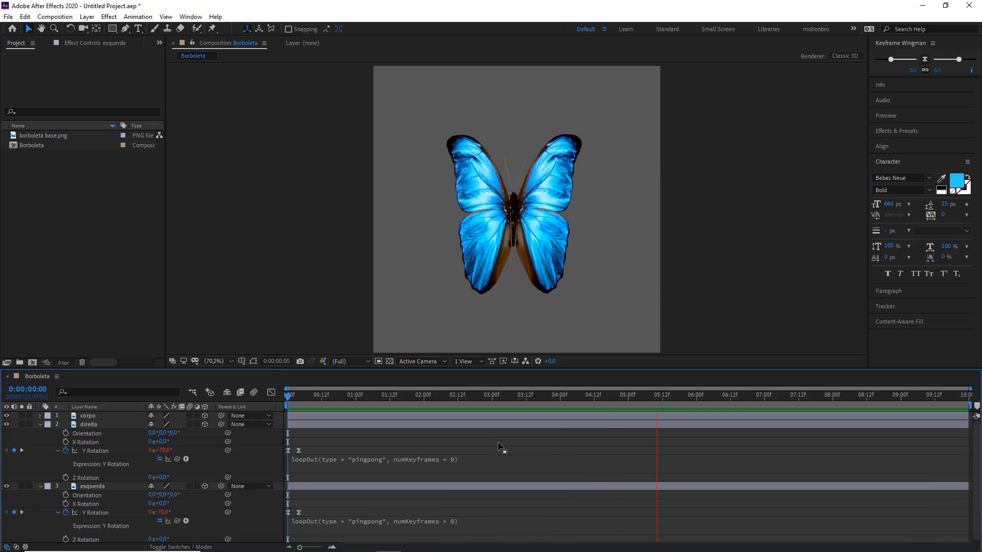
{"action": "key", "text": "u"}
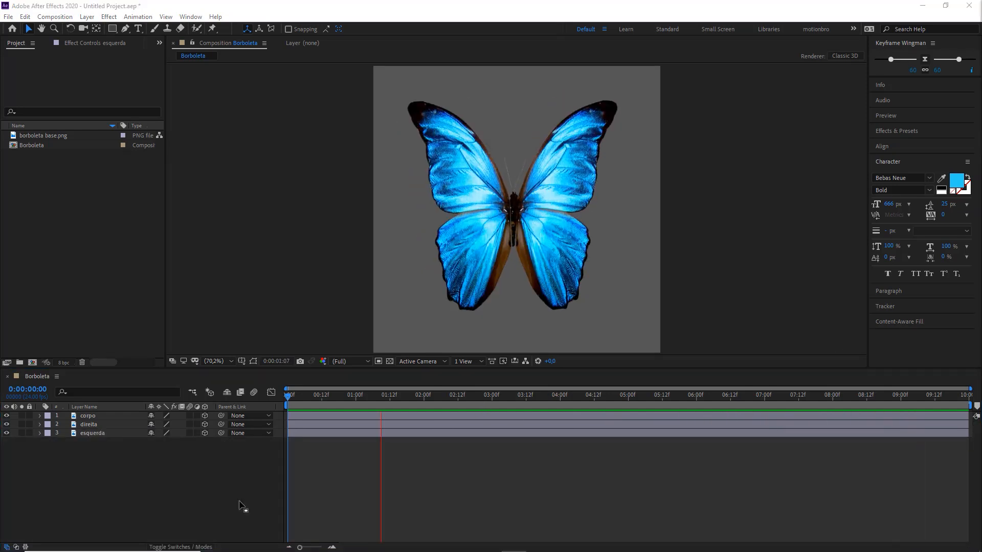
Step: Enable motion blur for the corpo, direita and esquerda layers and the composition, and preview the flapping from the first frame
{"action": "left_click", "coordinate": [356, 409]}
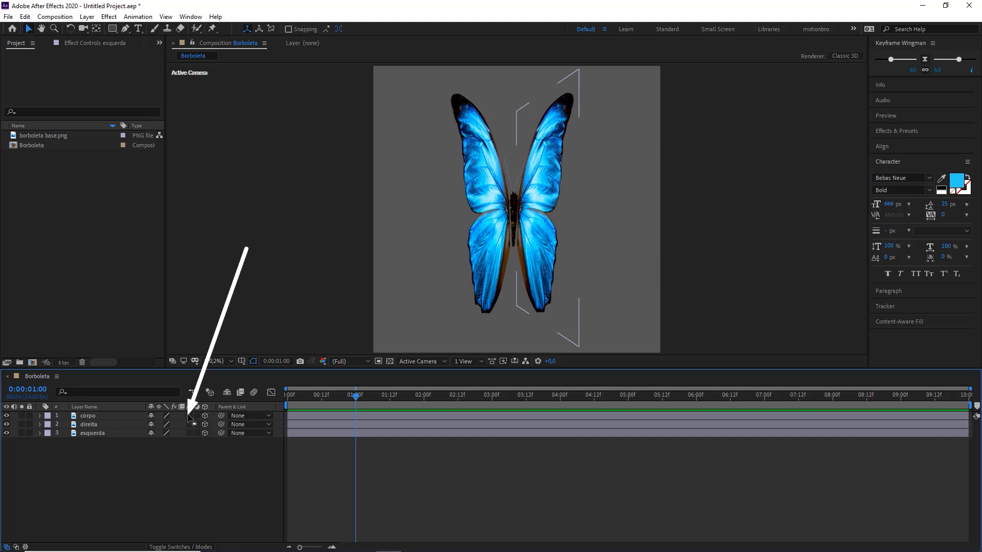
{"action": "left_click_drag", "start_coordinate": [189, 415], "coordinate": [190, 434]}
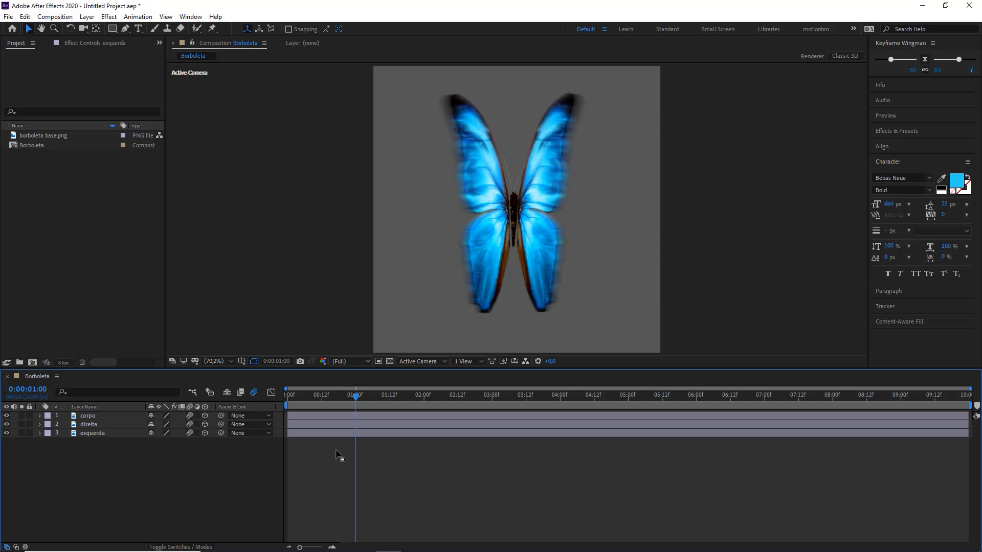
{"action": "key", "text": "Home"}
{"action": "key", "text": "space"}
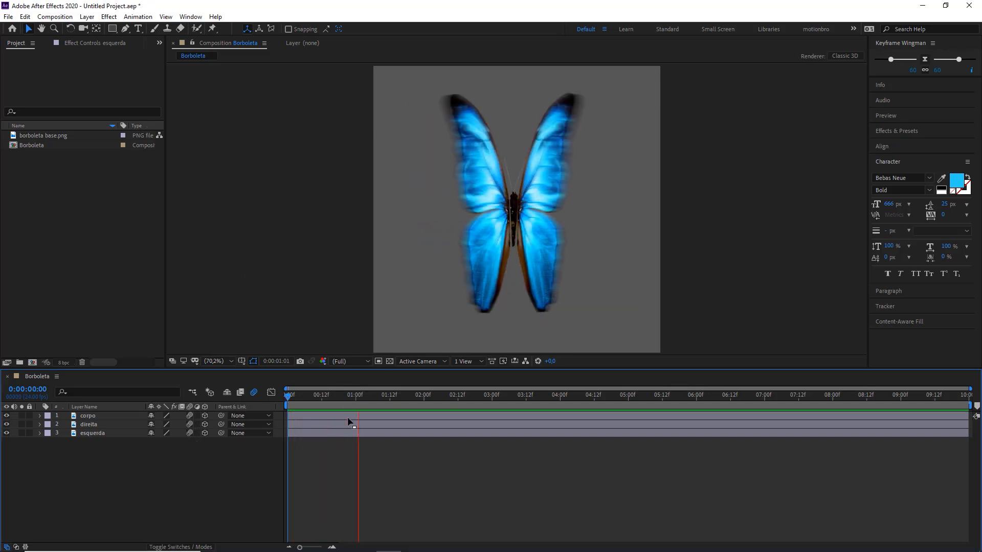
{"action": "mouse_move", "coordinate": [335, 397]}
{"action": "left_mouse_down"}
{"action": "mouse_move", "coordinate": [320, 397]}
{"action": "mouse_move", "coordinate": [331, 399]}
{"action": "left_mouse_up"}
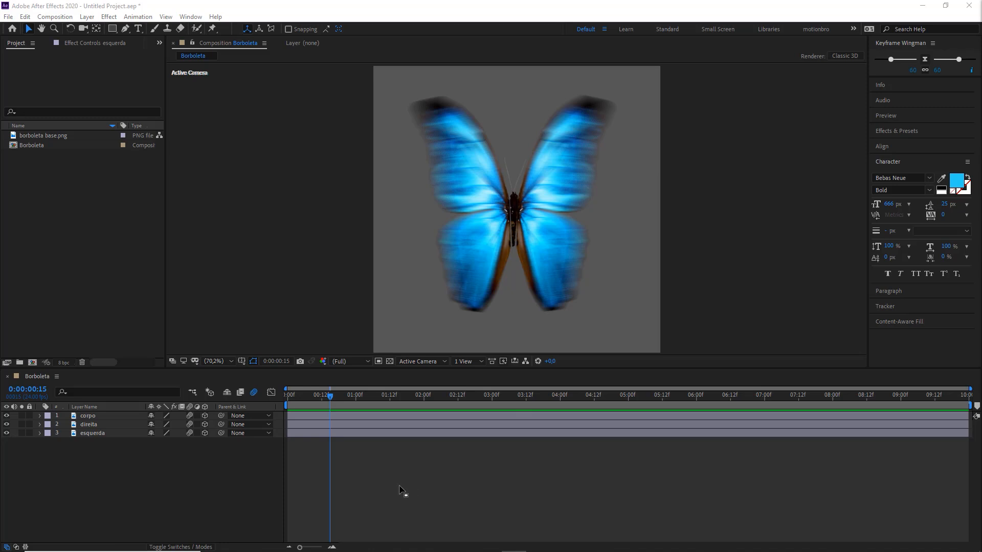
Step: Start a new composition and name it Animação
{"action": "left_click", "coordinate": [41, 238]}
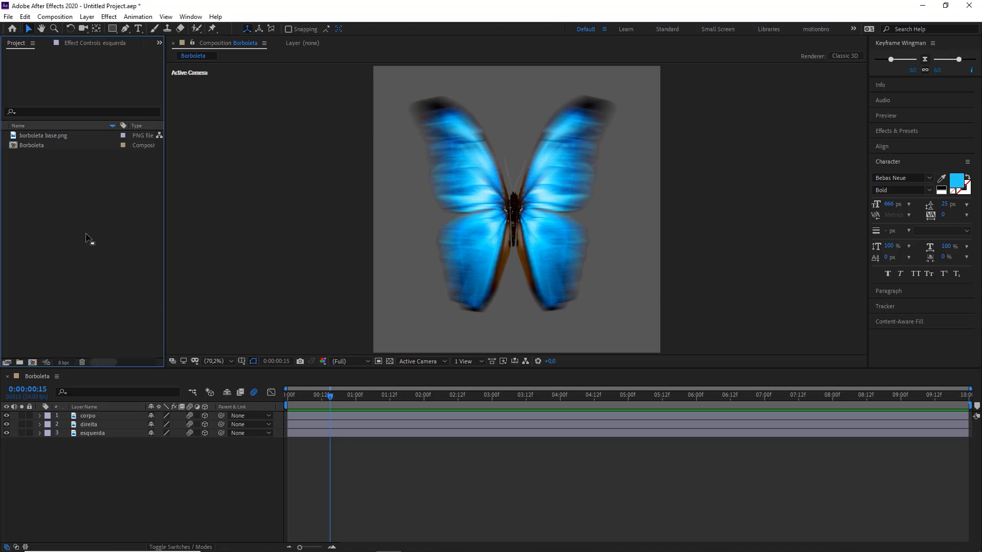
{"action": "left_click", "coordinate": [55, 17]}
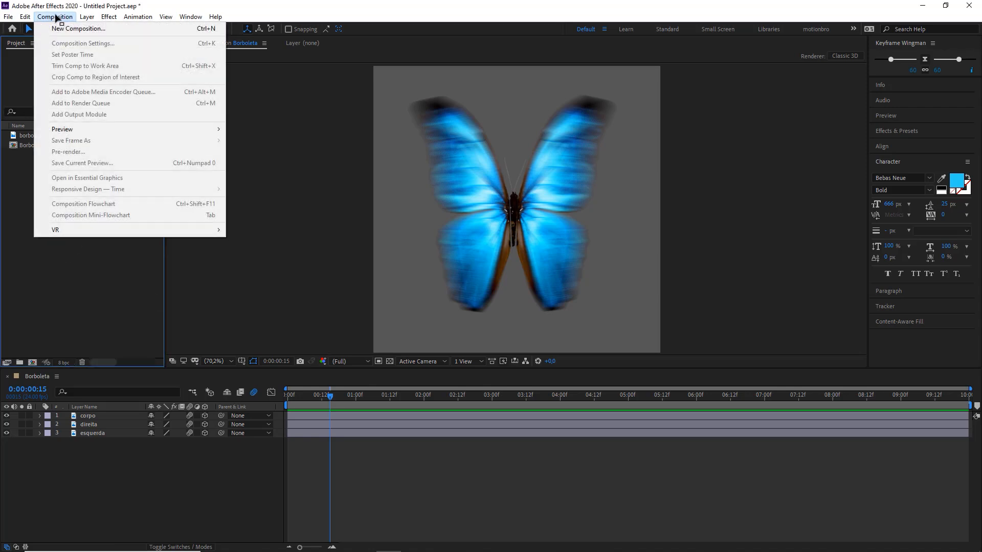
{"action": "left_click", "coordinate": [82, 30]}
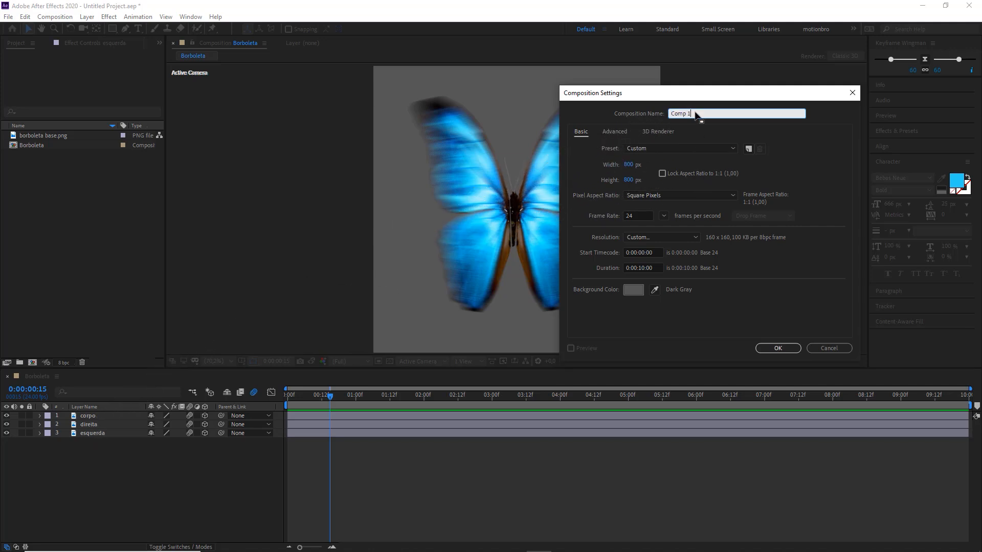
{"action": "type", "text": "A"}
{"action": "type", "text": "nimaç~]a"}
{"action": "left_click", "coordinate": [713, 129]}
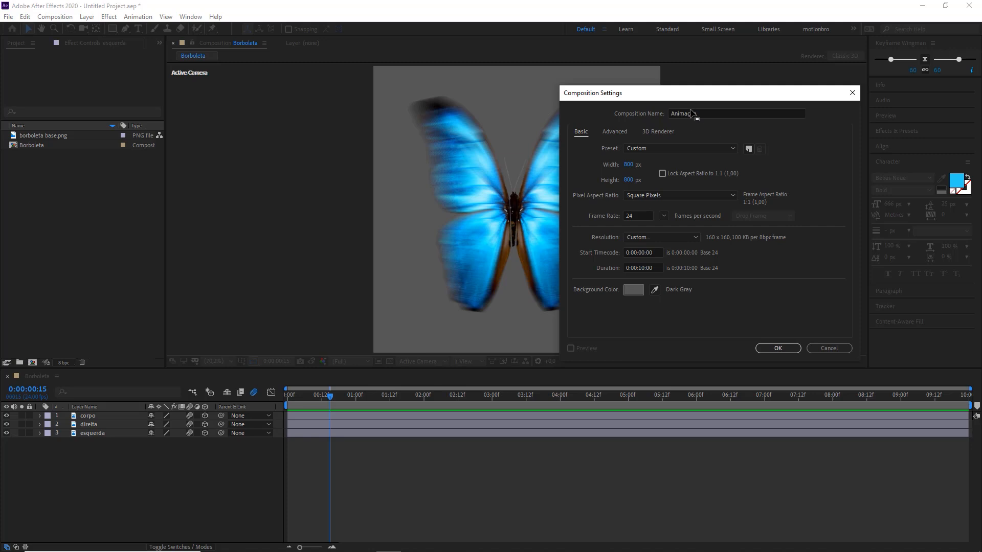
Step: Set the new composition's size to 1280 × 720 px and create it
{"action": "left_click", "coordinate": [628, 165]}
{"action": "type", "text": "1280"}
{"action": "key", "text": "Tab"}
{"action": "type", "text": "720"}
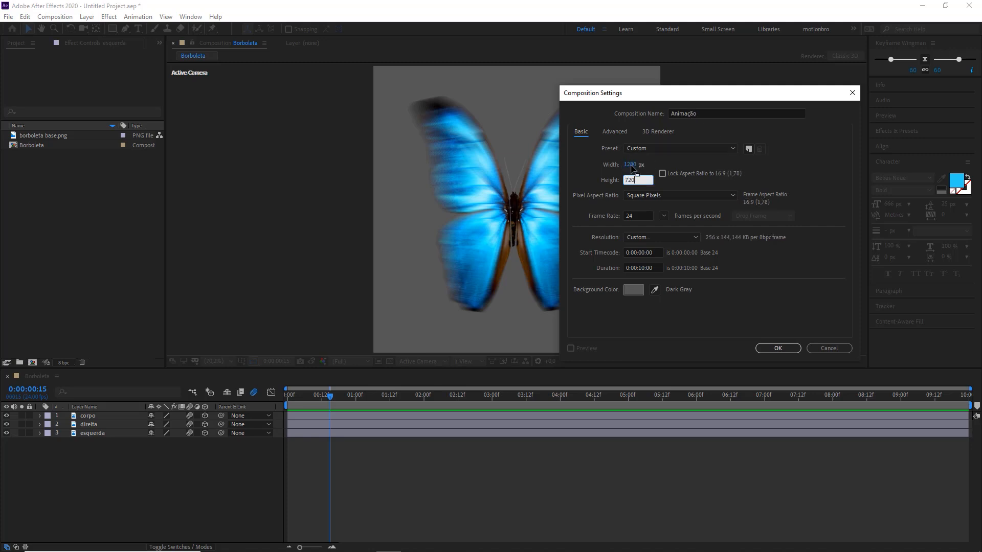
{"action": "key", "text": "Tab"}
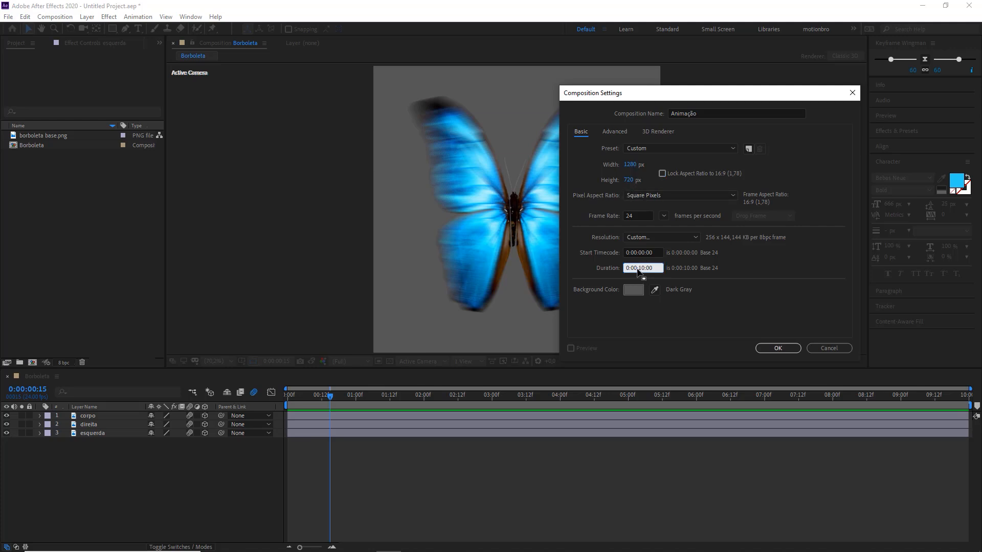
{"action": "left_click", "coordinate": [782, 349]}
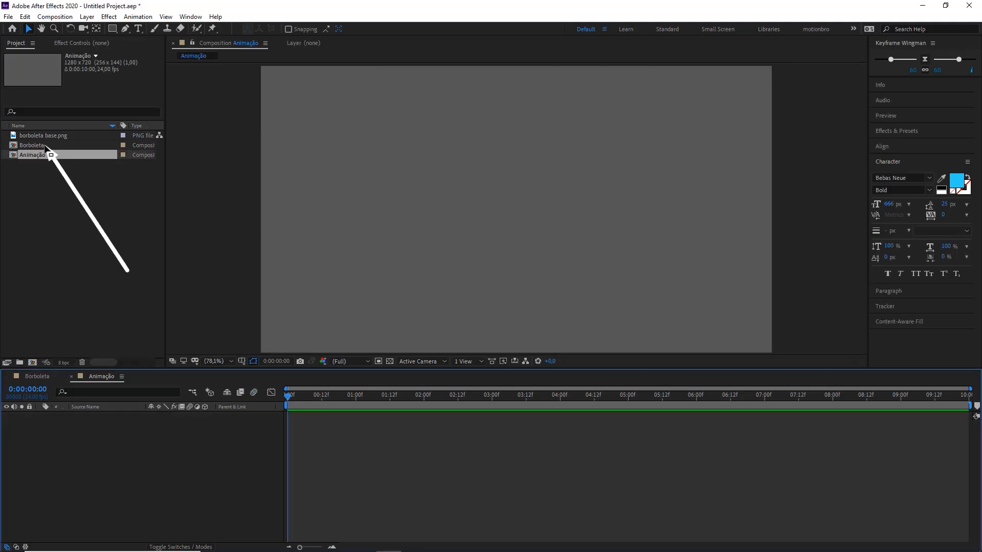
Step: Place the Borboleta composition in the Animação timeline and turn on its collapse transformations and 3D layer switches
{"action": "mouse_move", "coordinate": [45, 149]}
{"action": "left_mouse_down"}
{"action": "mouse_move", "coordinate": [30, 154]}
{"action": "mouse_move", "coordinate": [38, 145]}
{"action": "mouse_move", "coordinate": [93, 444]}
{"action": "mouse_move", "coordinate": [123, 456]}
{"action": "mouse_move", "coordinate": [56, 189]}
{"action": "mouse_move", "coordinate": [32, 151]}
{"action": "mouse_move", "coordinate": [92, 440]}
{"action": "left_mouse_up"}
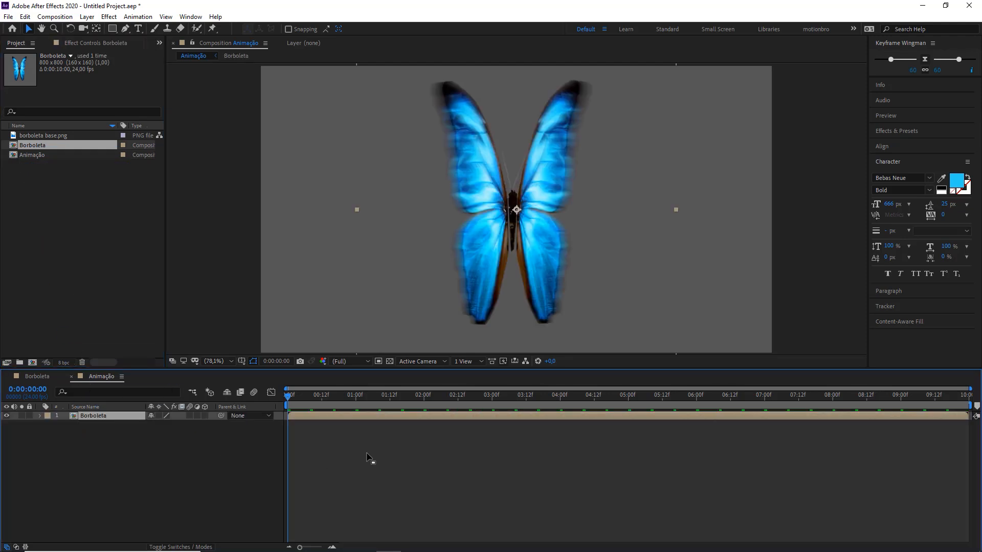
{"action": "left_click", "coordinate": [328, 496]}
{"action": "key", "text": "space"}
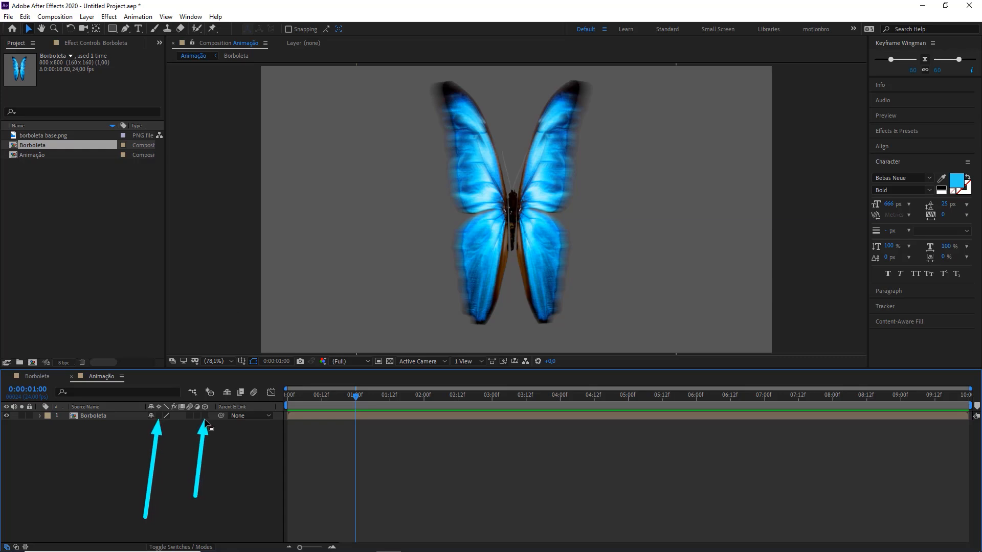
{"action": "left_click", "coordinate": [159, 415]}
{"action": "left_click", "coordinate": [205, 416]}
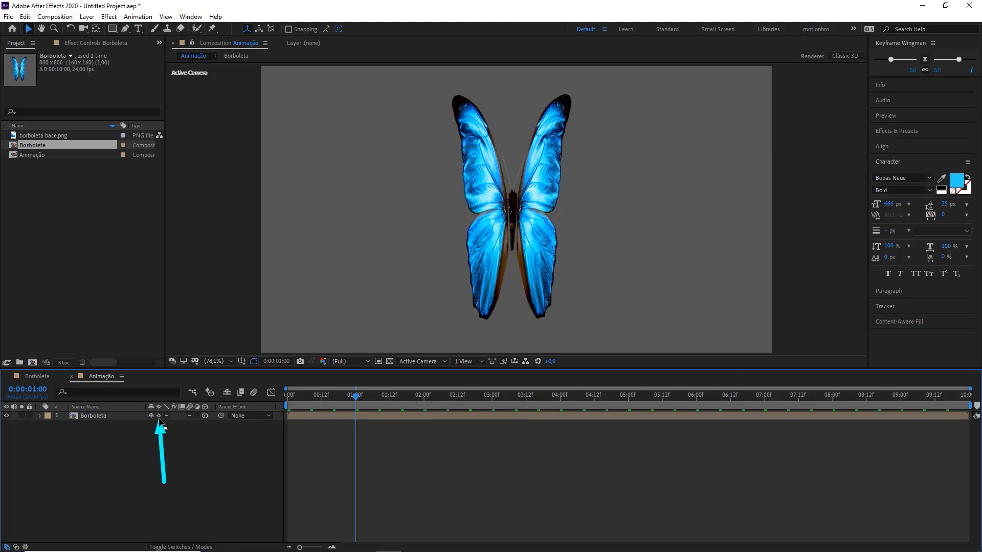
Step: Keyframe the Borboleta layer's Position at the first frame, with the butterfly beyond the canvas's left edge at about X -344, Y 339
{"action": "left_click", "coordinate": [93, 417]}
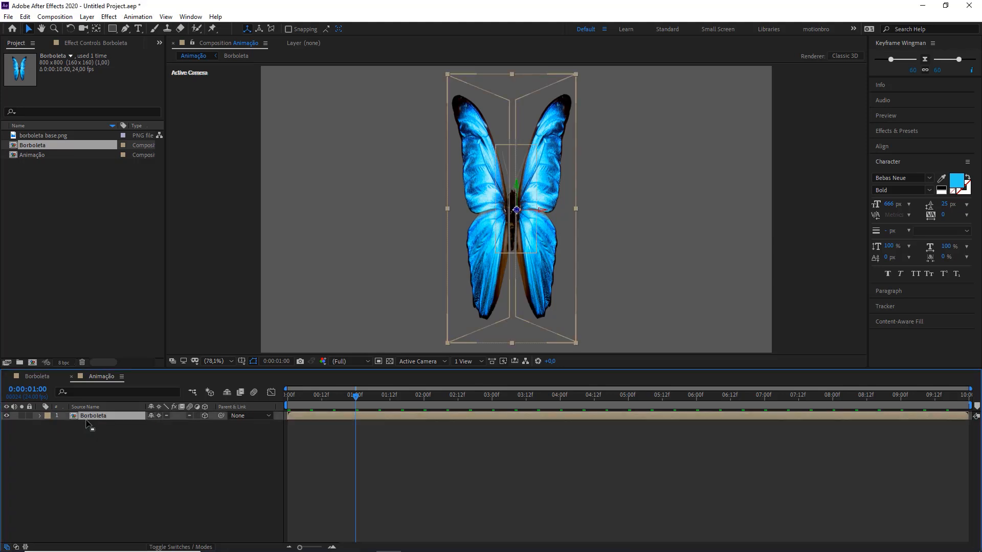
{"action": "left_click_drag", "start_coordinate": [356, 396], "coordinate": [284, 397]}
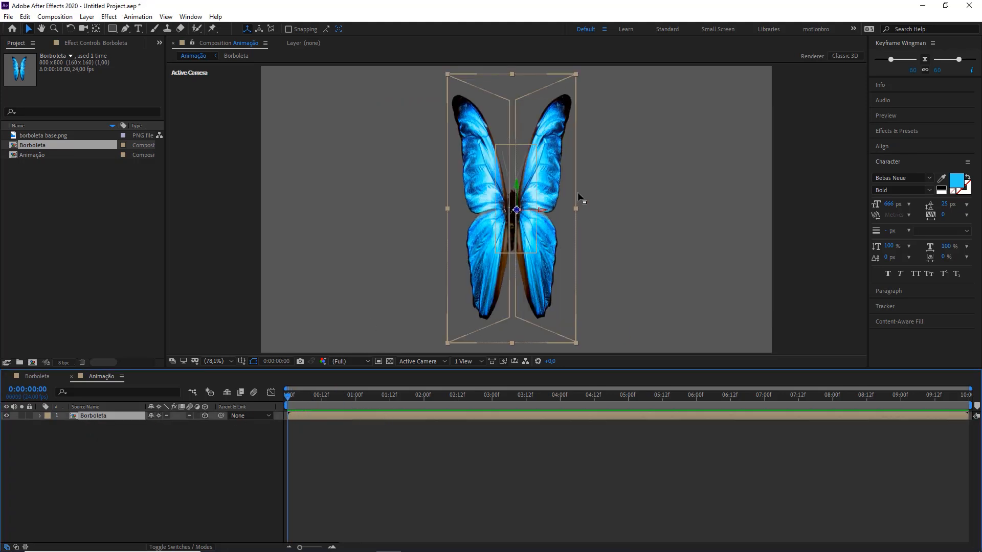
{"action": "scroll", "coordinate": [480, 199], "scroll_direction": "down", "scroll_amount": 1}
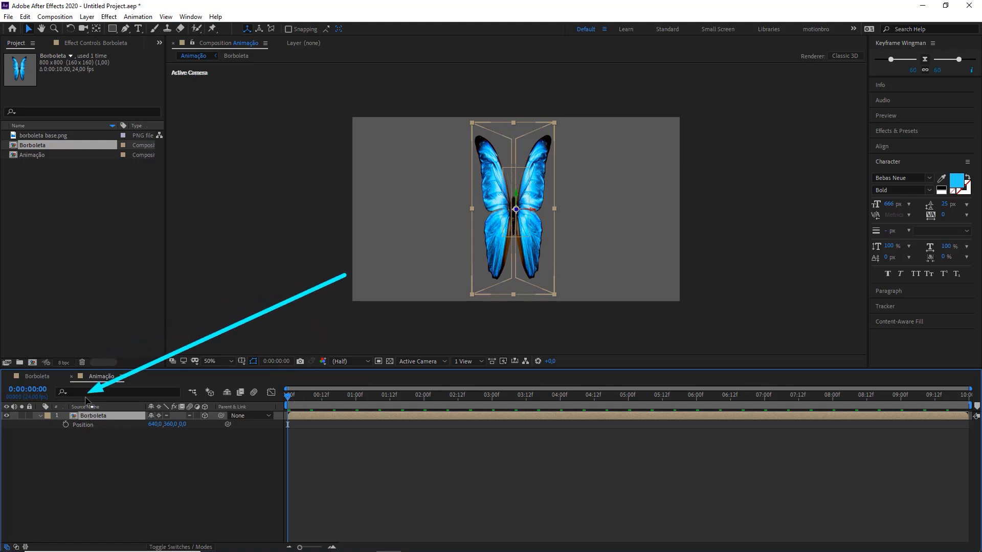
{"action": "left_click", "coordinate": [65, 425]}
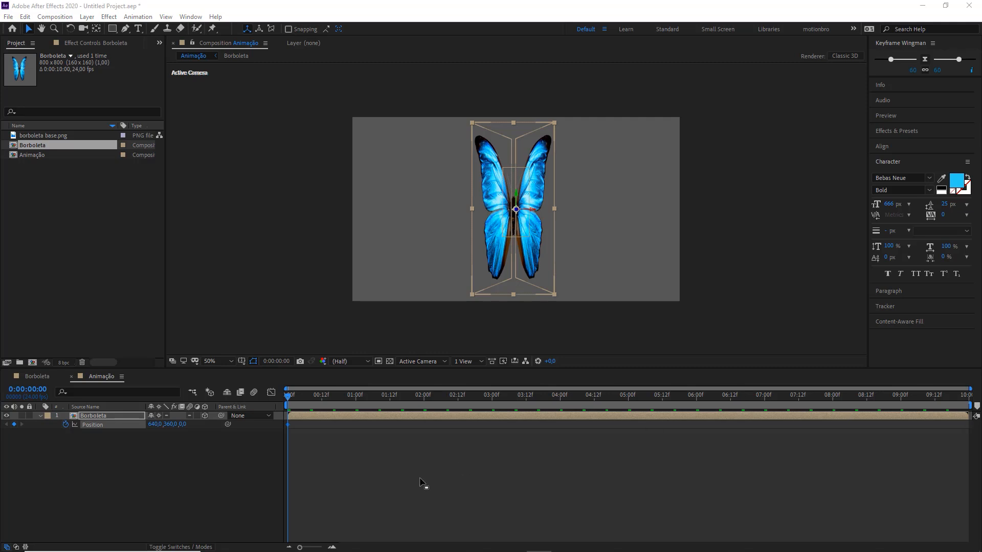
{"action": "left_click_drag", "start_coordinate": [534, 192], "coordinate": [270, 187]}
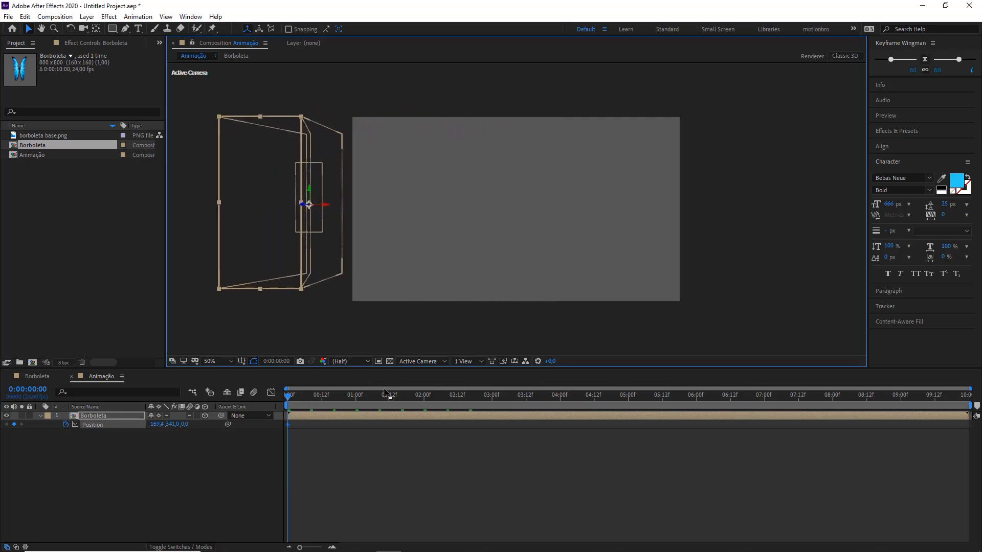
{"action": "left_click", "coordinate": [313, 397]}
{"action": "left_click_drag", "start_coordinate": [327, 401], "coordinate": [263, 405]}
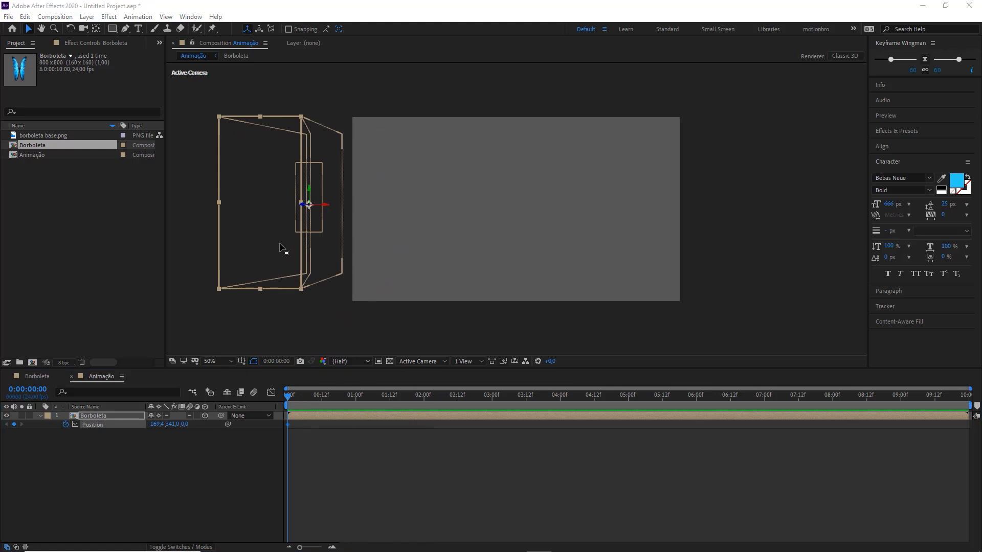
{"action": "left_click_drag", "start_coordinate": [281, 252], "coordinate": [231, 248]}
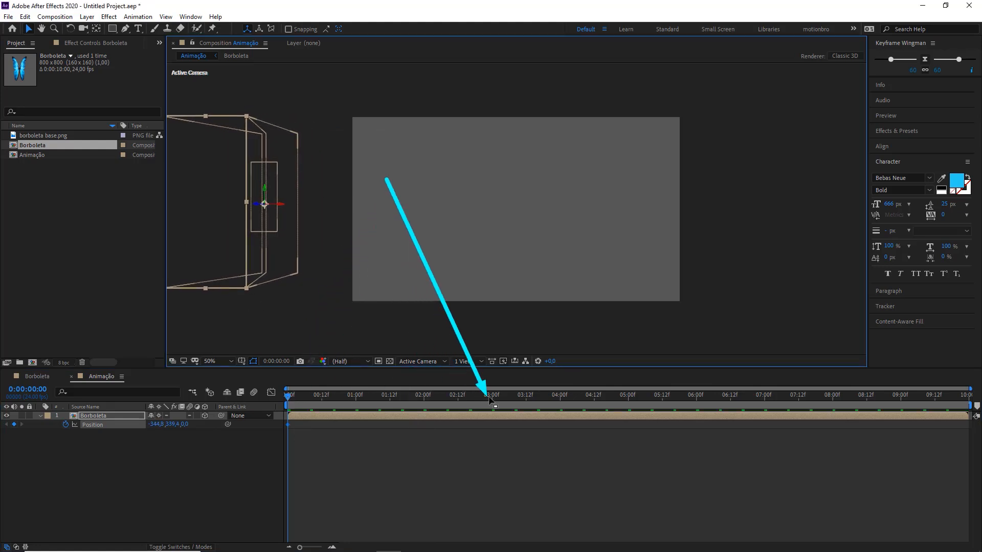
Step: At 0:00:03:00, move the butterfly beyond the canvas's right edge to about X 1732, Y 344 as a second Position keyframe
{"action": "left_click", "coordinate": [491, 396]}
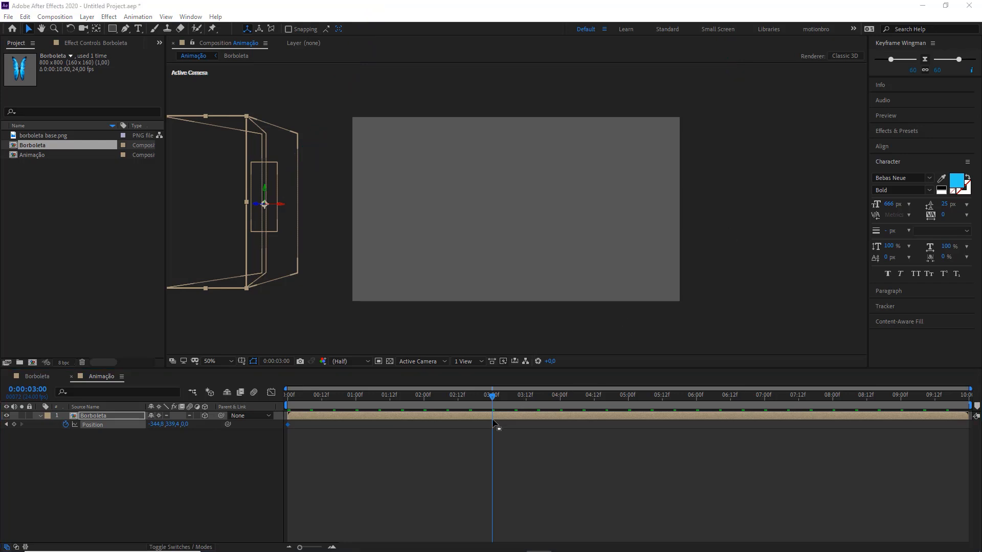
{"action": "left_click", "coordinate": [490, 421]}
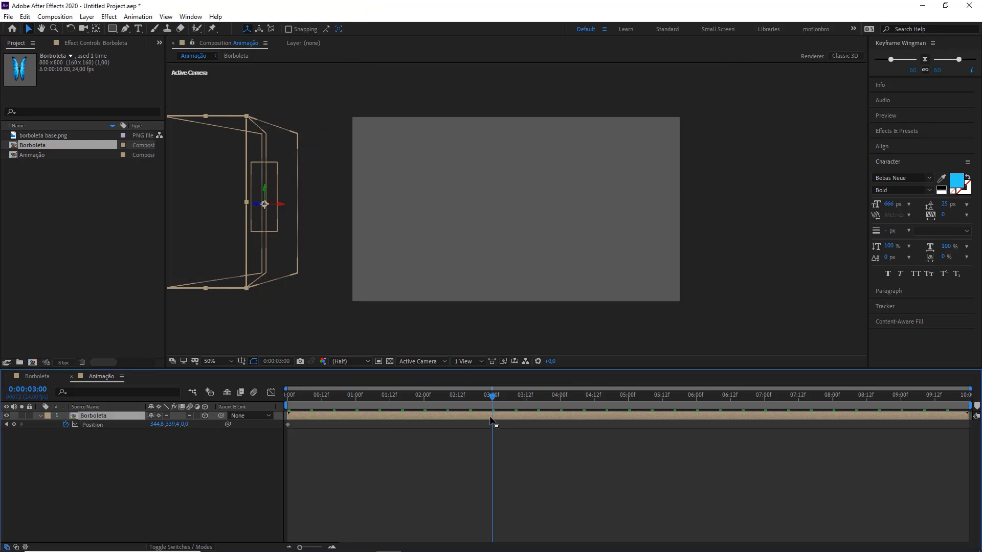
{"action": "left_click_drag", "start_coordinate": [225, 227], "coordinate": [870, 232]}
{"action": "left_click", "coordinate": [485, 513]}
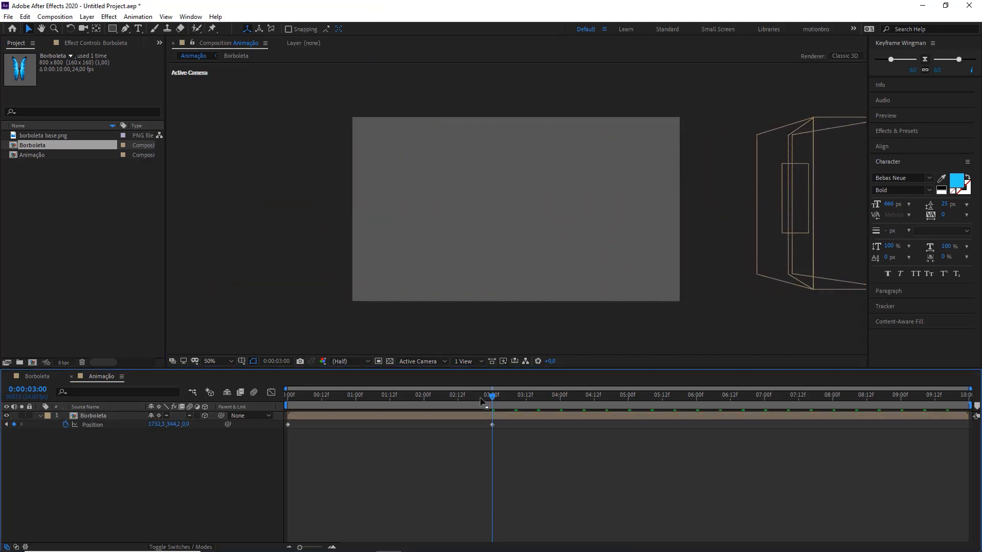
Step: Preview the butterfly's flight from the first frame and park the time at 0:00:01:13 with the Borboleta layer selected
{"action": "key", "text": "Home"}
{"action": "key", "text": "space"}
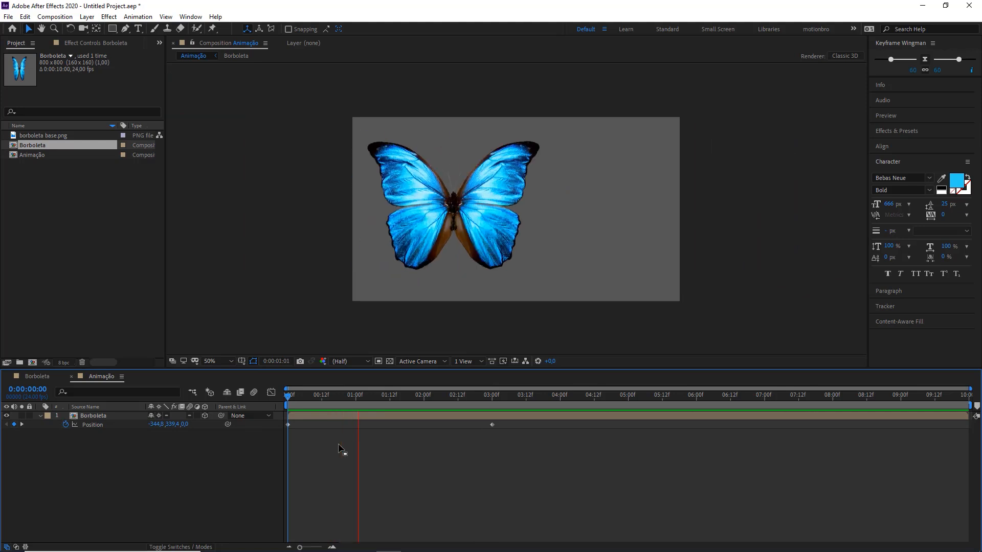
{"action": "key", "text": "space"}
{"action": "left_click_drag", "start_coordinate": [295, 396], "coordinate": [397, 393]}
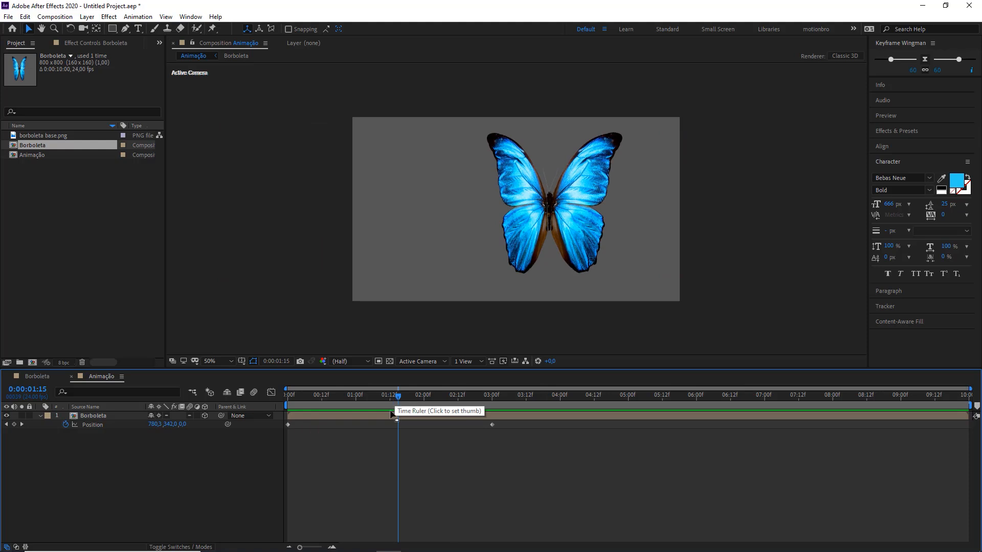
{"action": "left_click", "coordinate": [386, 417]}
{"action": "mouse_move", "coordinate": [390, 403]}
{"action": "left_mouse_down"}
{"action": "mouse_move", "coordinate": [288, 401]}
{"action": "mouse_move", "coordinate": [402, 406]}
{"action": "left_mouse_up"}
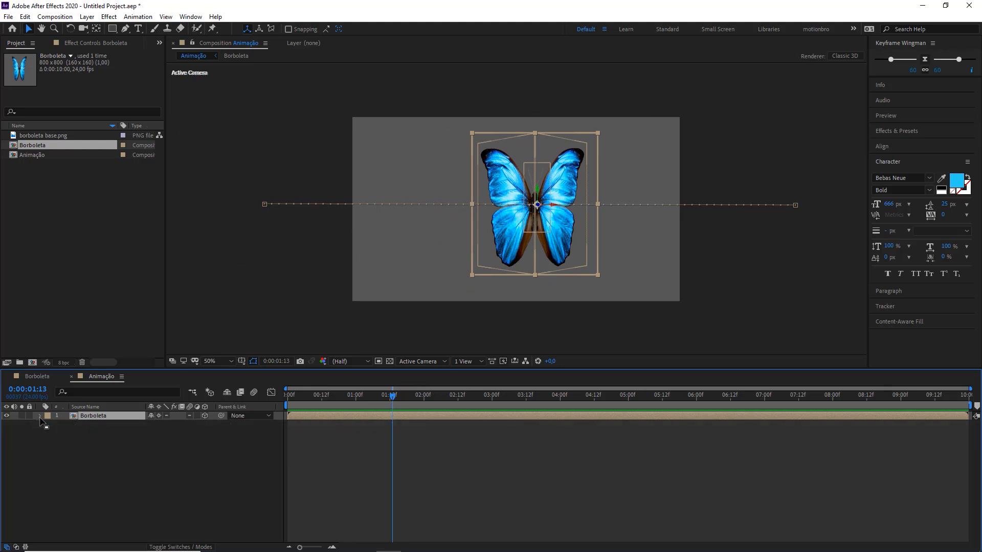
Step: Expand the Borboleta layer's Transform properties and go through its X and Y Rotation
{"action": "left_click", "coordinate": [41, 417]}
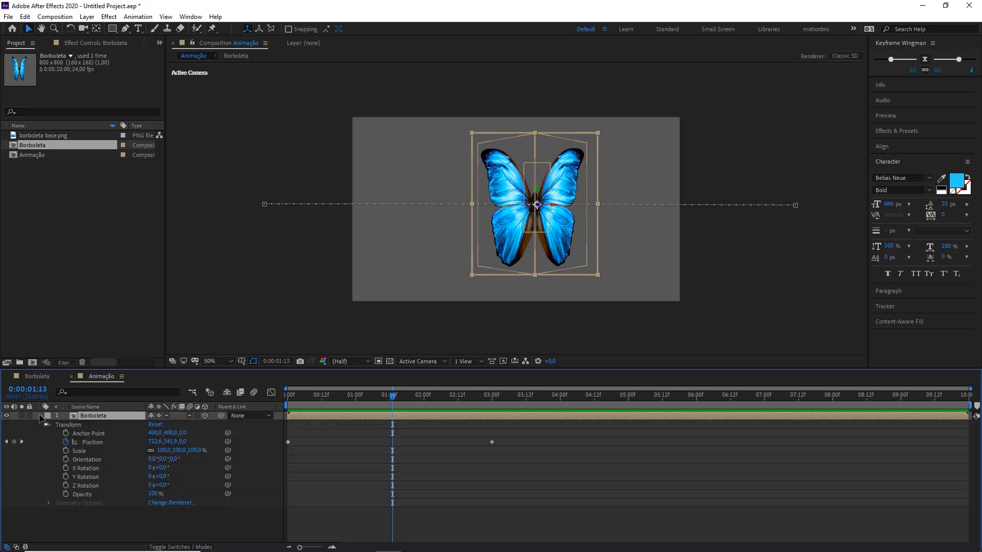
{"action": "left_click", "coordinate": [70, 427]}
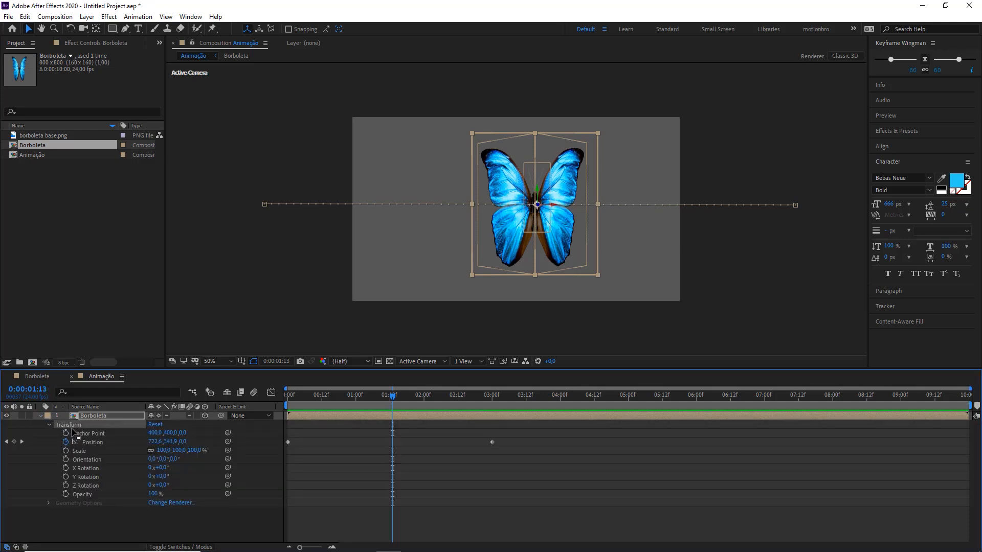
{"action": "left_click", "coordinate": [97, 468]}
{"action": "left_click", "coordinate": [95, 477]}
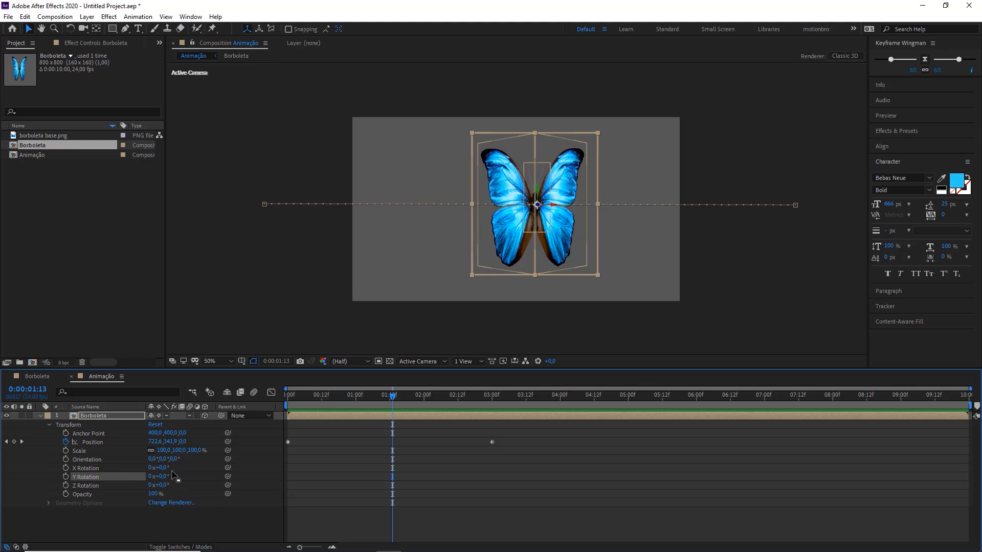
Step: Try tilting the butterfly with X Rotation and undo the rotation changes
{"action": "left_click_drag", "start_coordinate": [161, 469], "coordinate": [215, 491]}
{"action": "key", "text": "ctrl+z"}
{"action": "key", "text": "ctrl+z"}
{"action": "key", "text": "ctrl+z"}
Step: Set the Borboleta layer's Z Rotation to about 91° and preview the flight from the first frame
{"action": "left_click", "coordinate": [91, 486]}
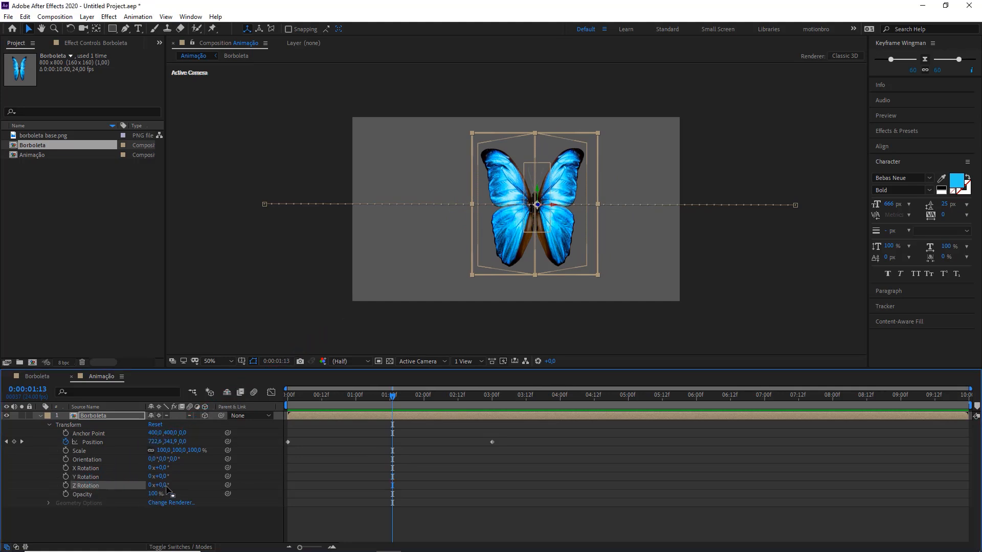
{"action": "left_click_drag", "start_coordinate": [167, 489], "coordinate": [207, 489]}
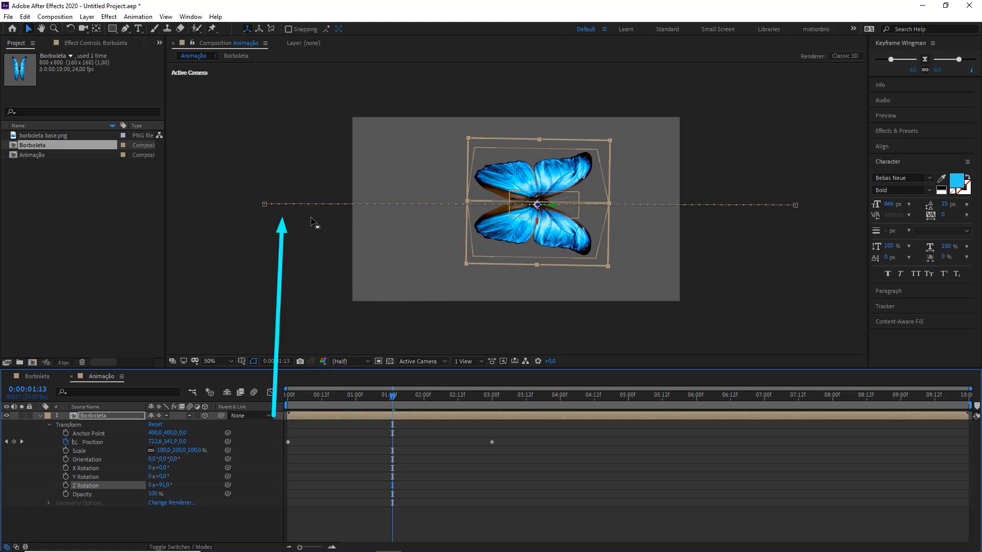
{"action": "left_click_drag", "start_coordinate": [392, 395], "coordinate": [278, 406]}
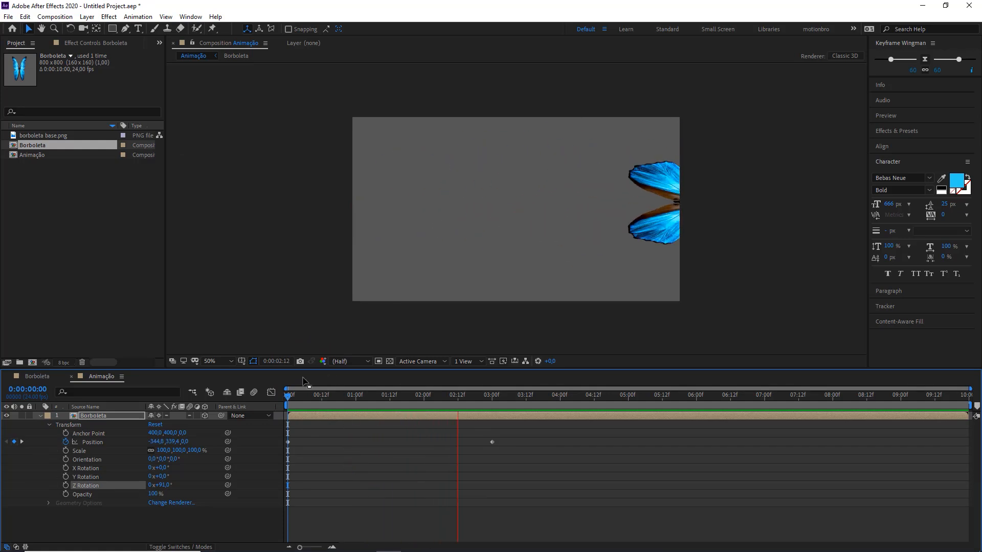
Step: At 0:00:01:09, set the Borboleta layer's X Rotation to about -69° and preview the tilted flight
{"action": "left_click_drag", "start_coordinate": [277, 406], "coordinate": [383, 408]}
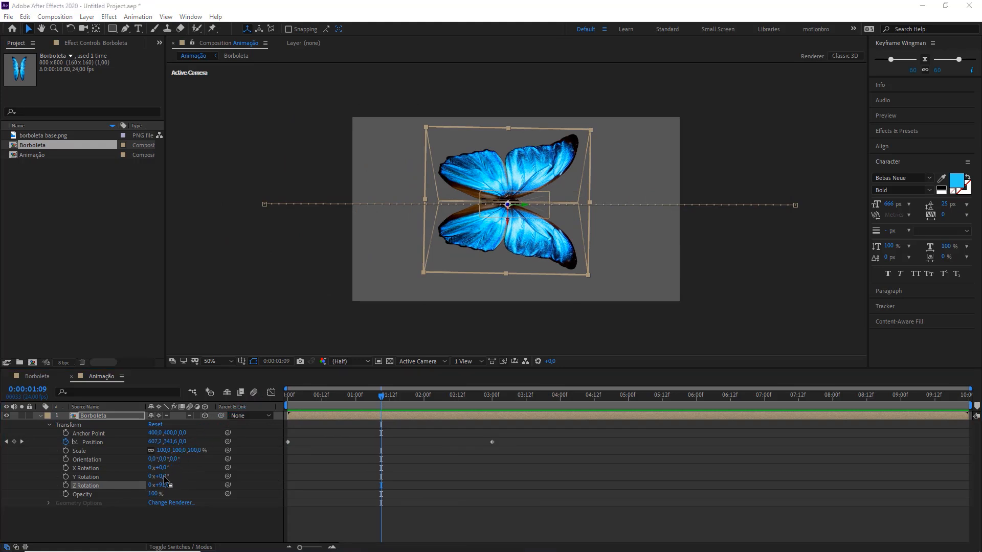
{"action": "left_click_drag", "start_coordinate": [156, 477], "coordinate": [138, 459]}
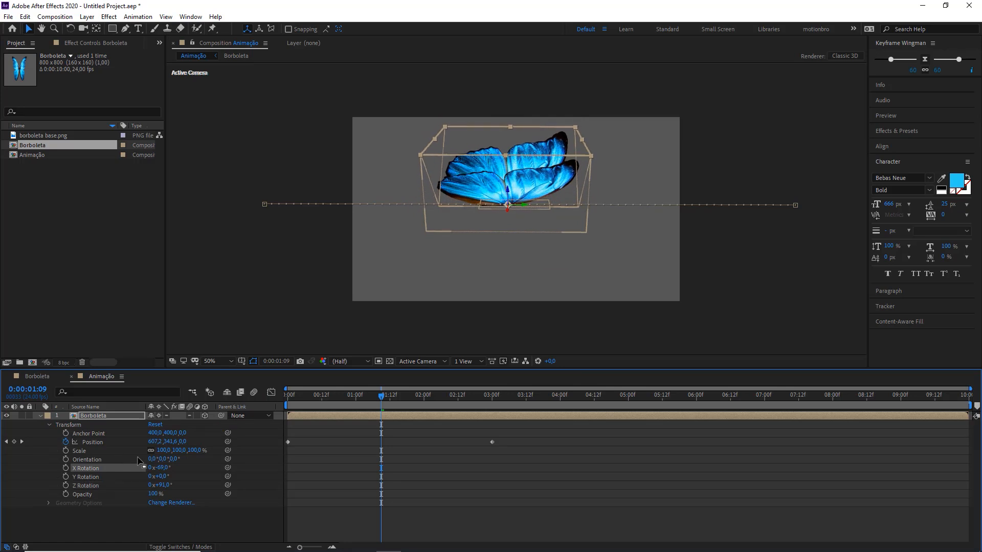
{"action": "left_click", "coordinate": [435, 458]}
{"action": "key", "text": "space"}
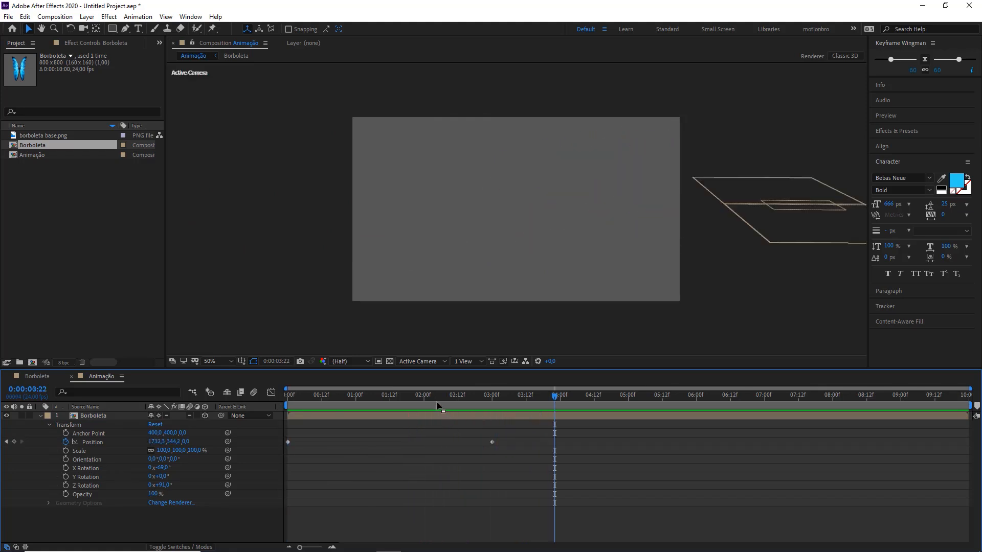
Step: Bend the Borboleta layer's motion path into an S-curve by pulling Pen tool handles from both end points, and preview the flight
{"action": "left_click", "coordinate": [455, 402]}
{"action": "left_click_drag", "start_coordinate": [455, 402], "coordinate": [387, 401]}
{"action": "left_click", "coordinate": [371, 419]}
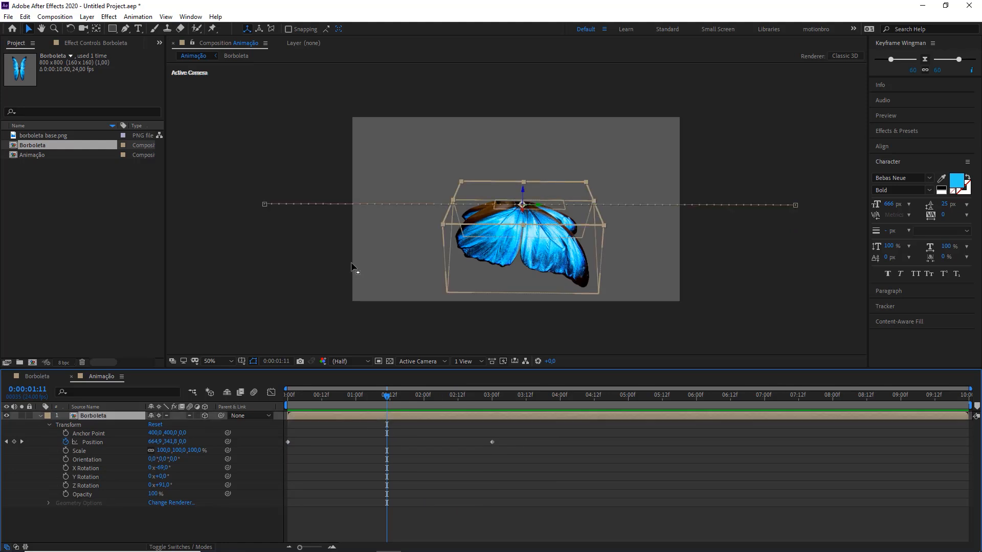
{"action": "left_click", "coordinate": [265, 205]}
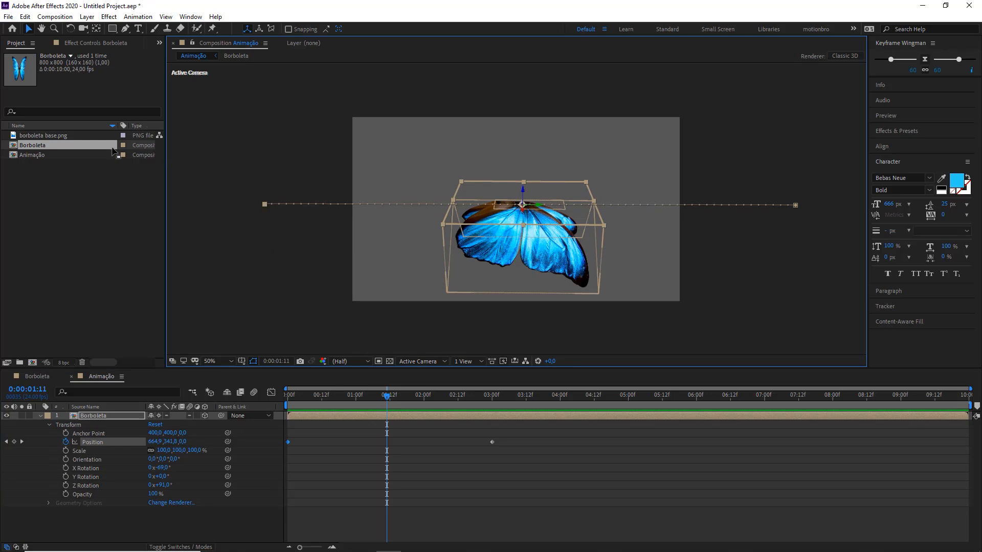
{"action": "left_click", "coordinate": [125, 29]}
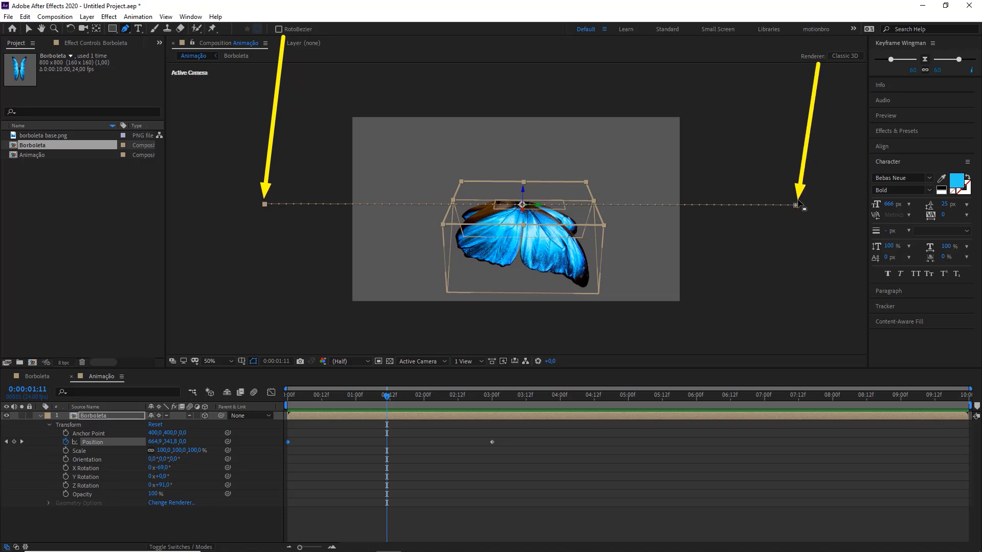
{"action": "left_click", "coordinate": [125, 29]}
{"action": "left_click_drag", "start_coordinate": [264, 205], "coordinate": [364, 92]}
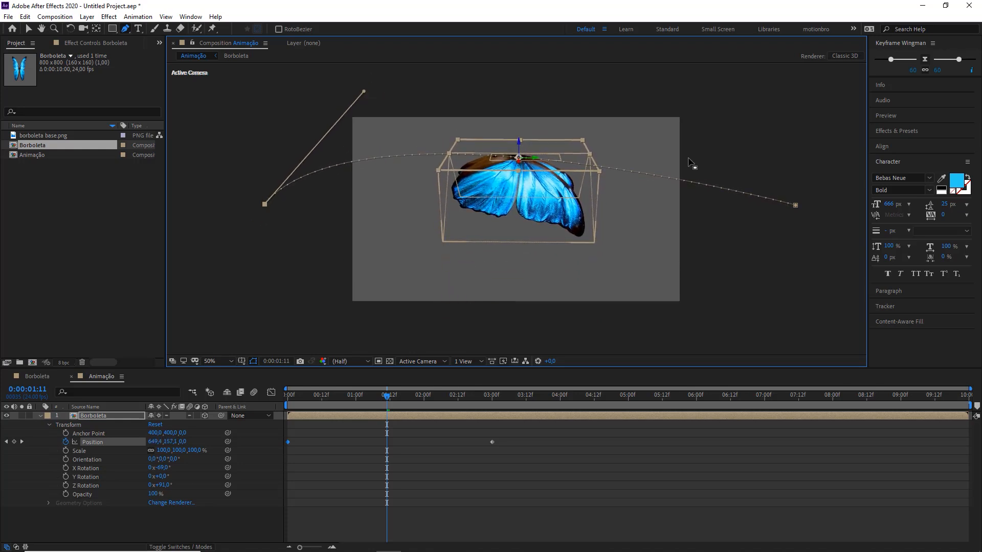
{"action": "left_click_drag", "start_coordinate": [795, 205], "coordinate": [657, 327]}
{"action": "key", "text": "space"}
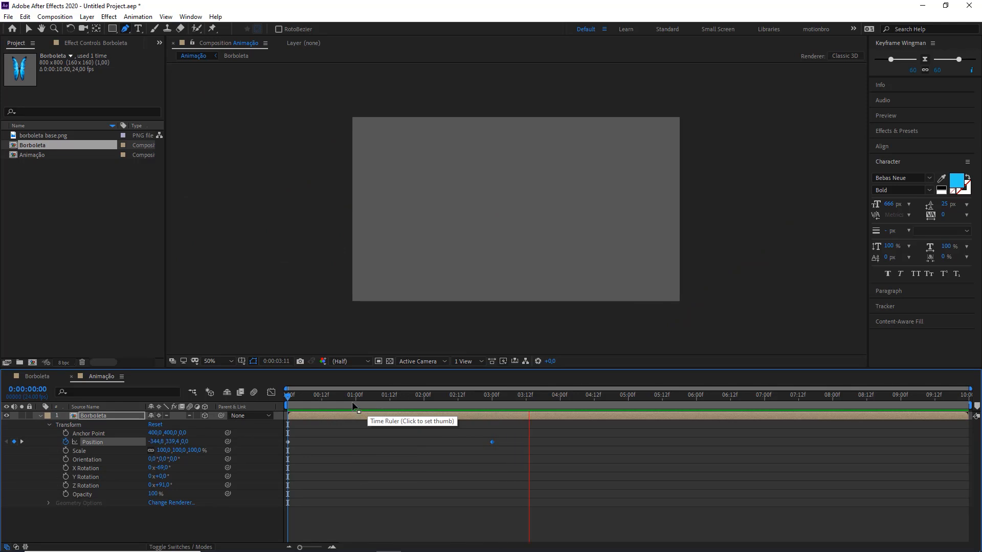
Step: Enable motion blur for the Animação composition and preview the blurred flight from the first frame
{"action": "left_click_drag", "start_coordinate": [421, 405], "coordinate": [415, 406]}
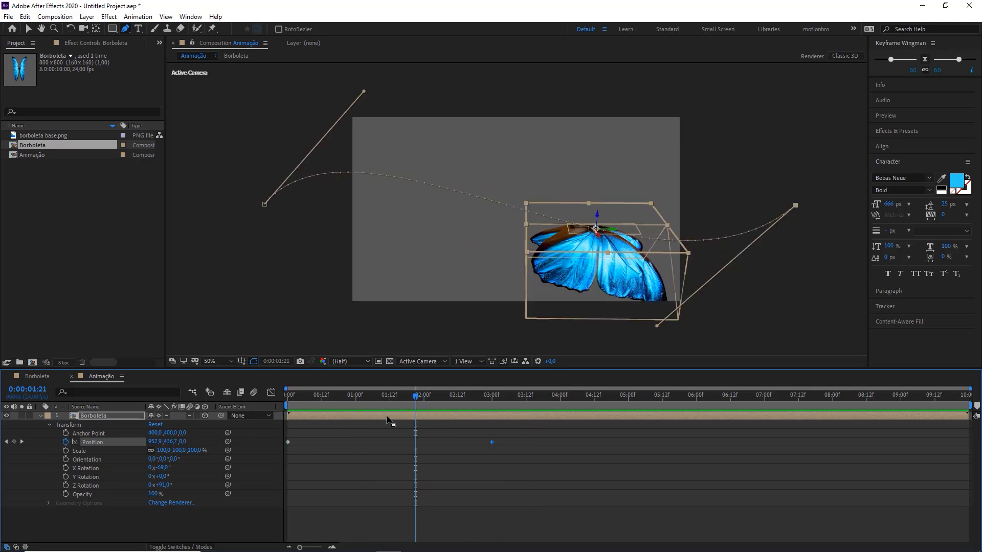
{"action": "left_click", "coordinate": [254, 392]}
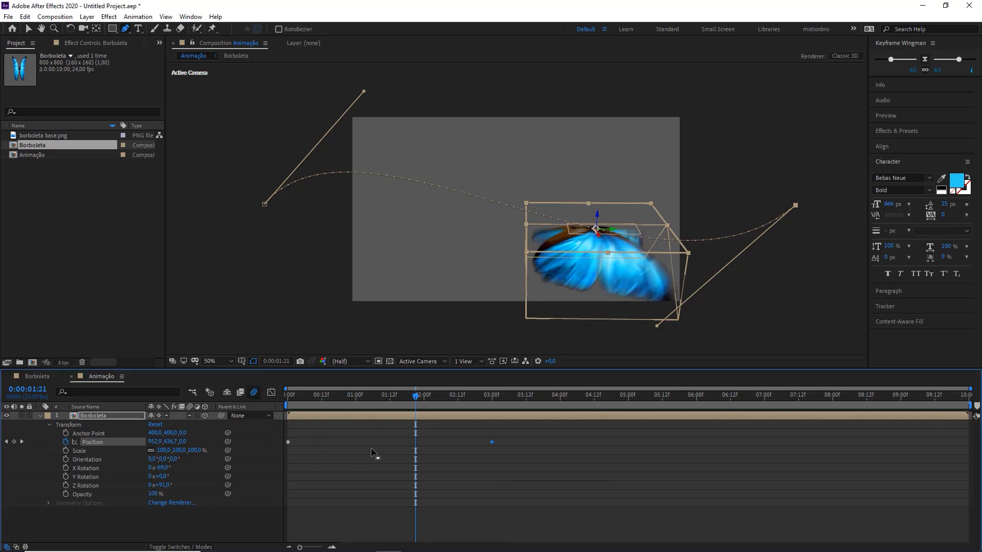
{"action": "key", "text": "Home"}
{"action": "left_click", "coordinate": [415, 490]}
{"action": "key", "text": "space"}
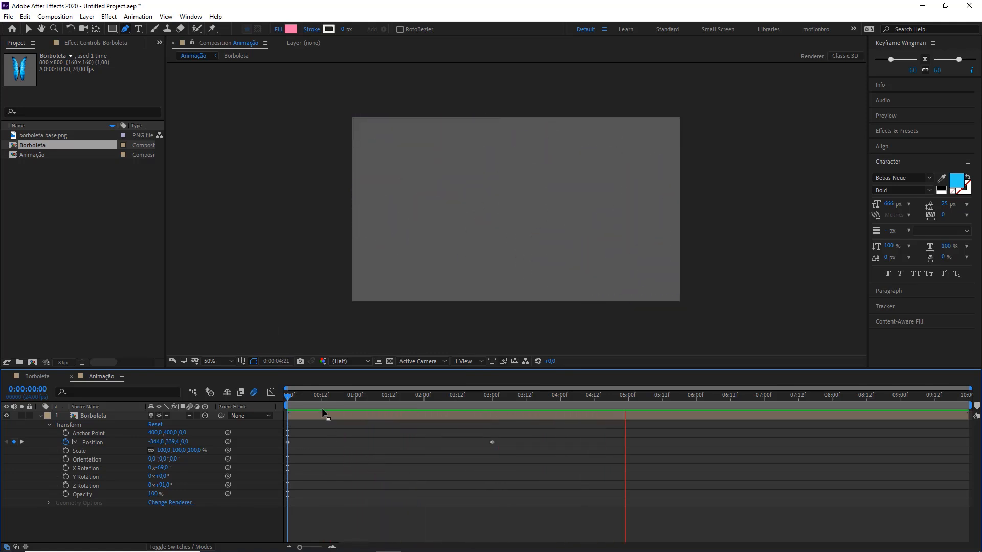
{"action": "left_click_drag", "start_coordinate": [333, 397], "coordinate": [412, 398]}
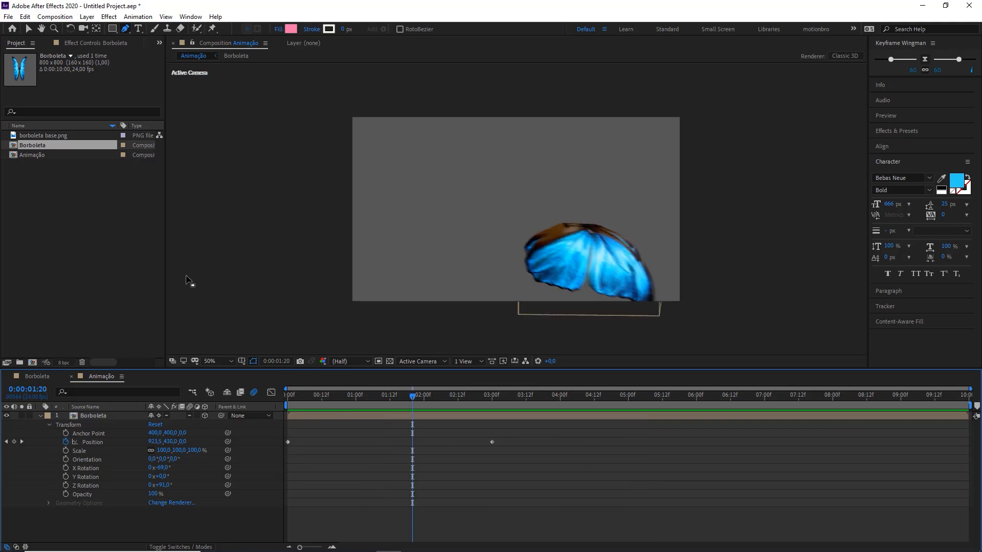
Step: Go to 0:00:01:06 and show only the Borboleta layer's keyframed Position property
{"action": "left_click", "coordinate": [119, 258]}
{"action": "left_click_drag", "start_coordinate": [288, 398], "coordinate": [373, 399]}
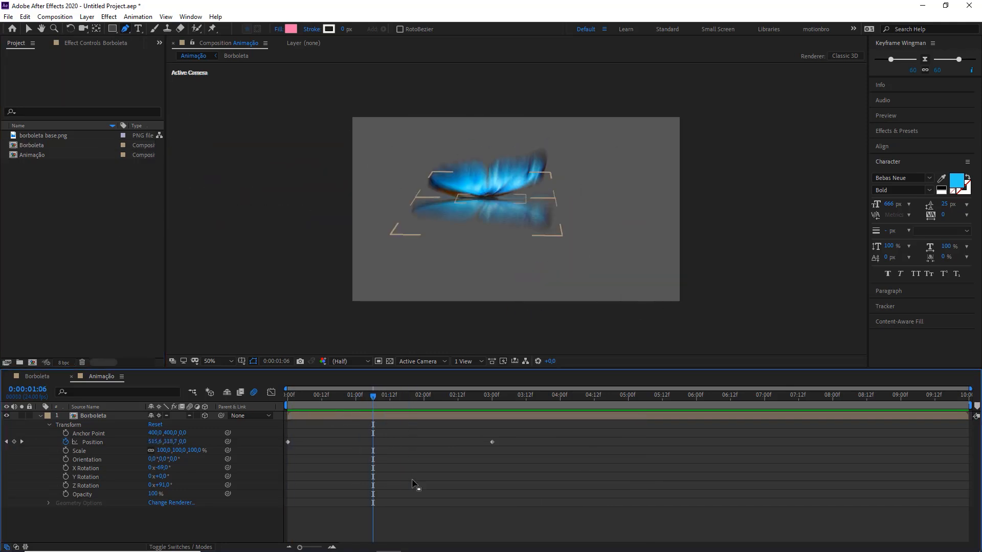
{"action": "key", "text": "u"}
{"action": "left_click", "coordinate": [426, 458]}
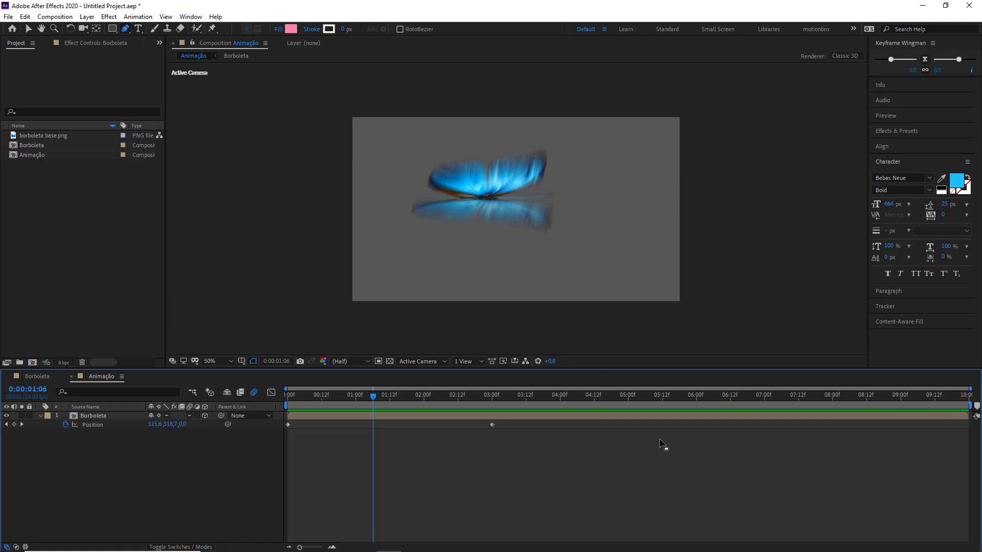
{"action": "mouse_move", "coordinate": [660, 446]}
{"action": "left_mouse_down"}
{"action": "mouse_move", "coordinate": [854, 142]}
{"action": "mouse_move", "coordinate": [929, 98]}
{"action": "mouse_move", "coordinate": [923, 66]}
{"action": "mouse_move", "coordinate": [914, 72]}
{"action": "left_mouse_up"}
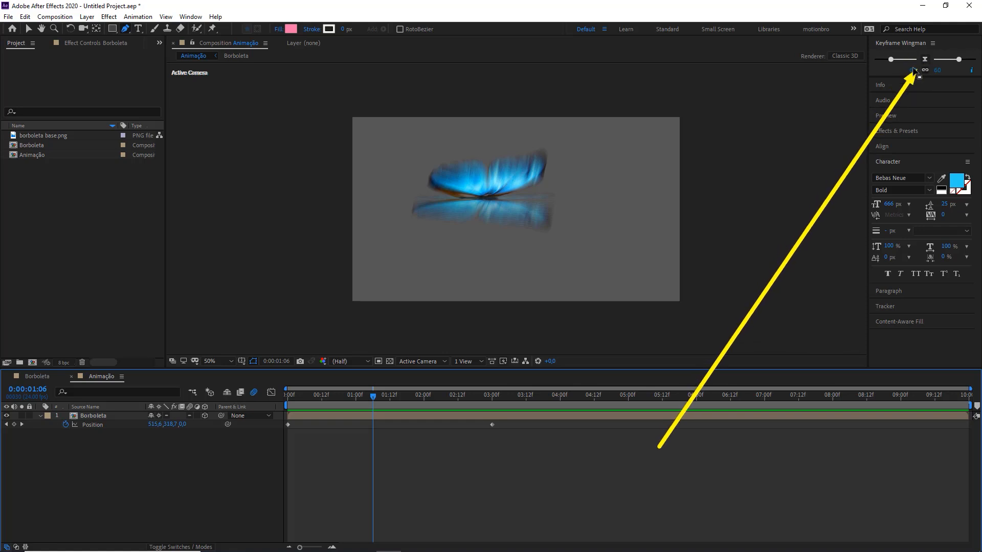